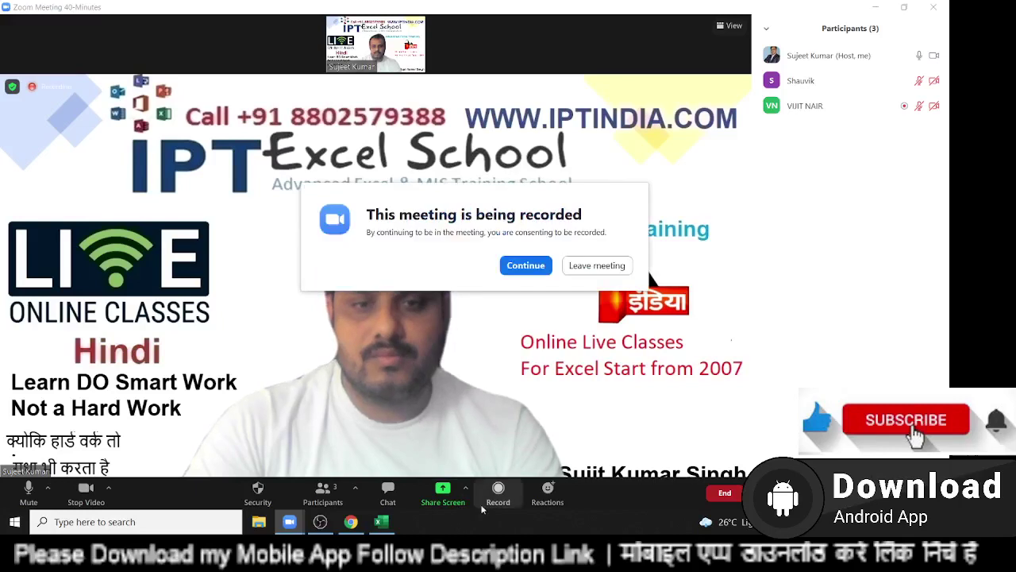
Accept the Zoom recording notice and share the whole screen.
click(527, 264)
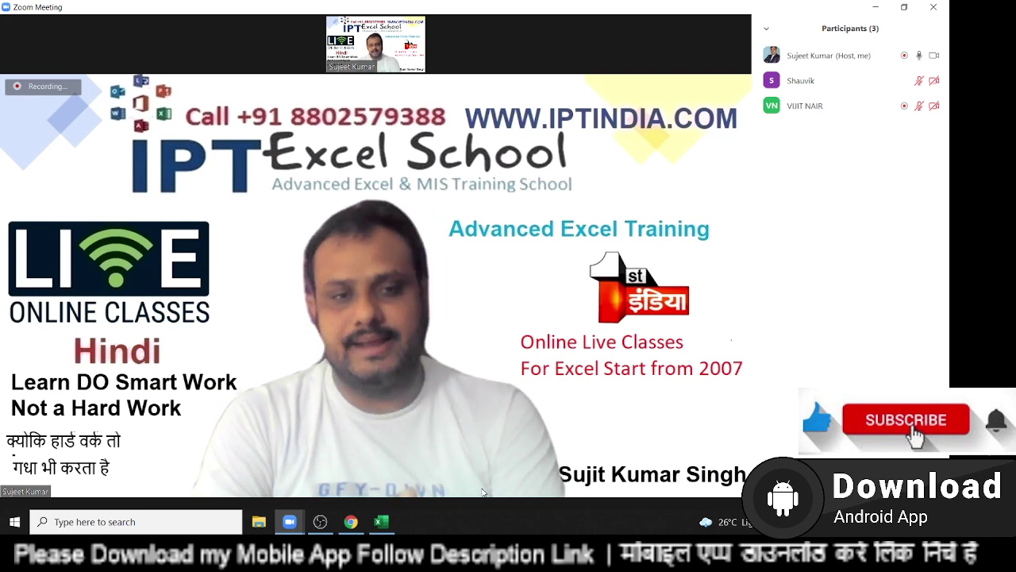
click(424, 494)
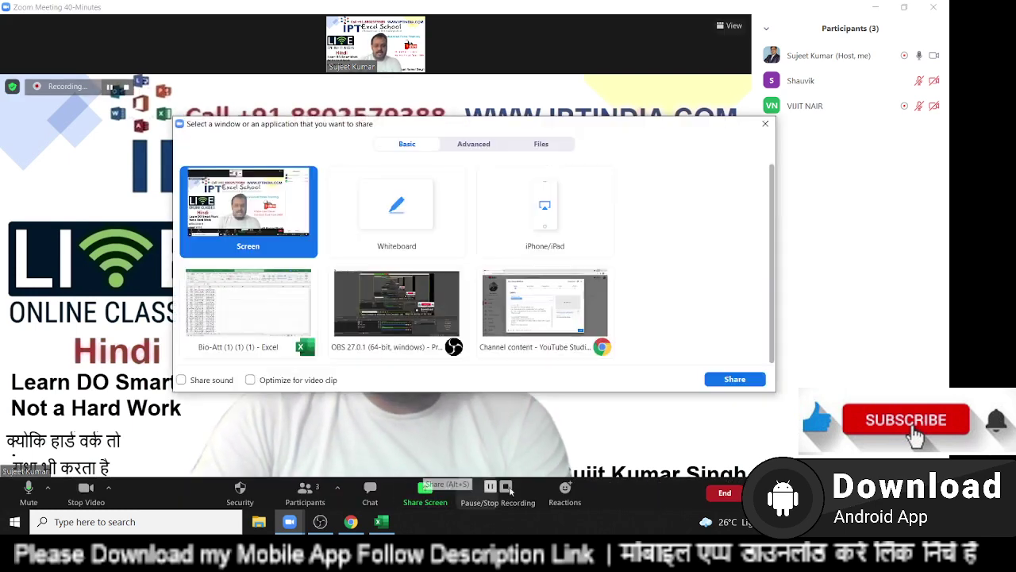
click(737, 384)
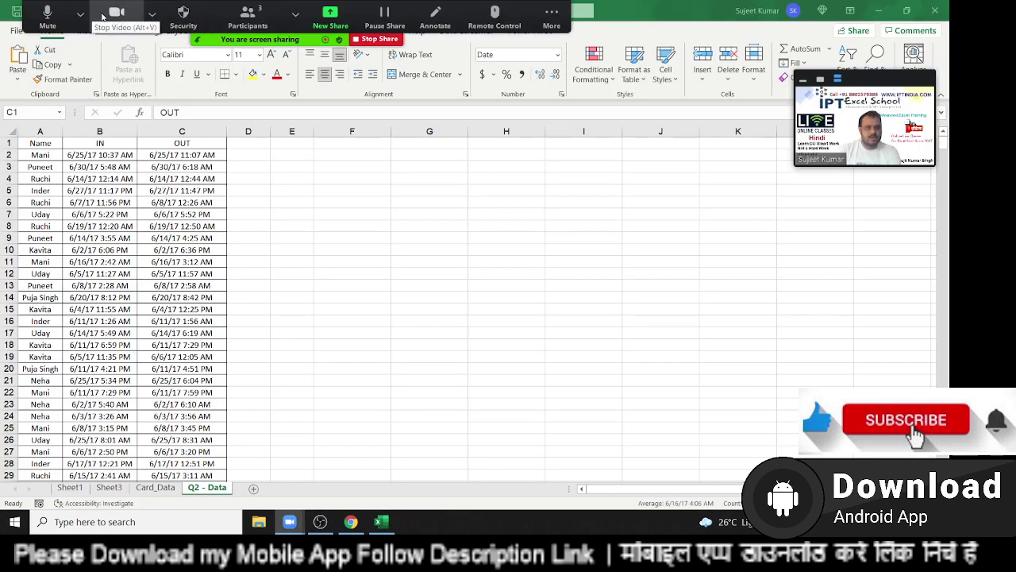
click(116, 18)
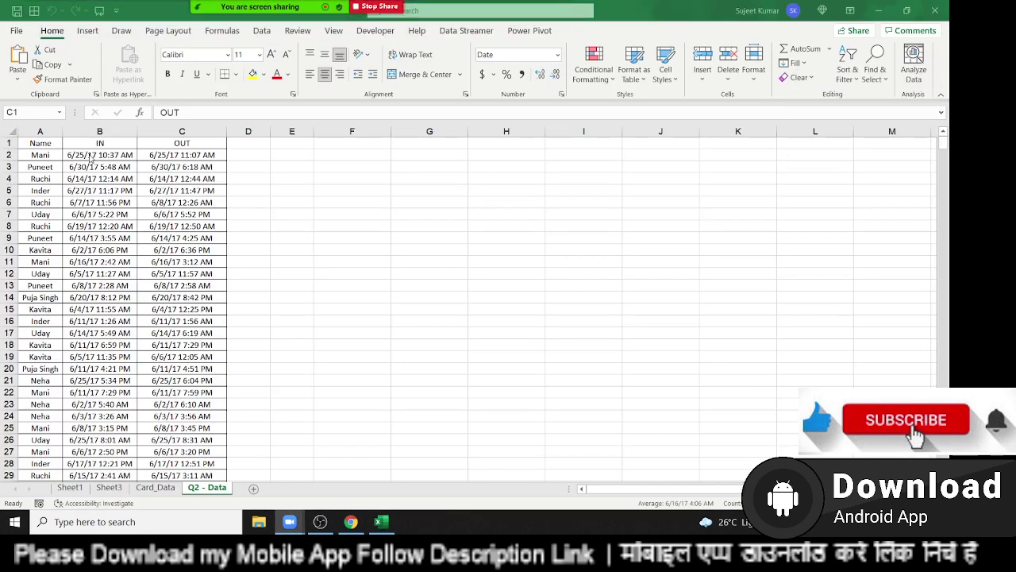
key(ctrl+shift+Down)
click(40, 131)
click(124, 129)
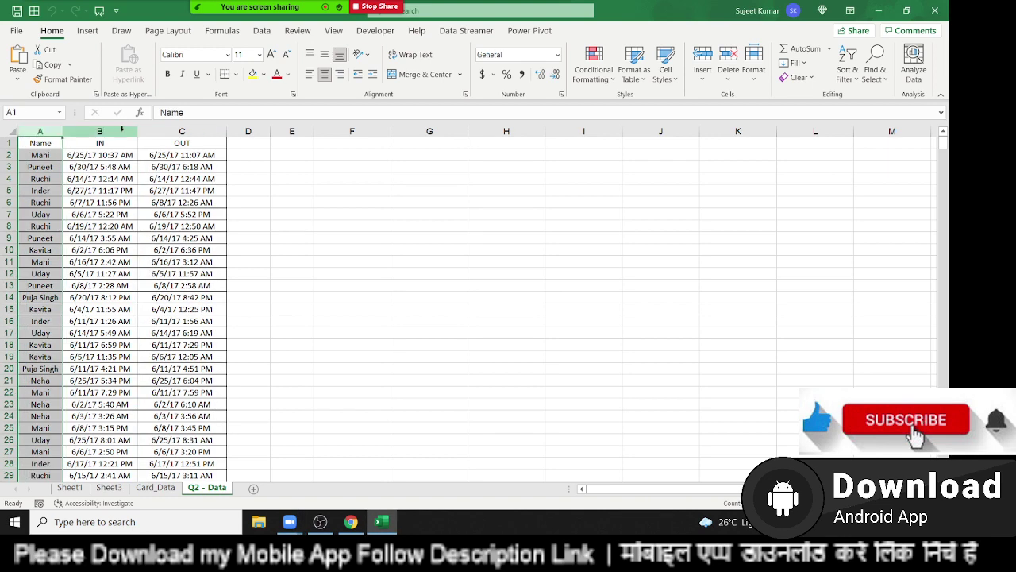
click(174, 139)
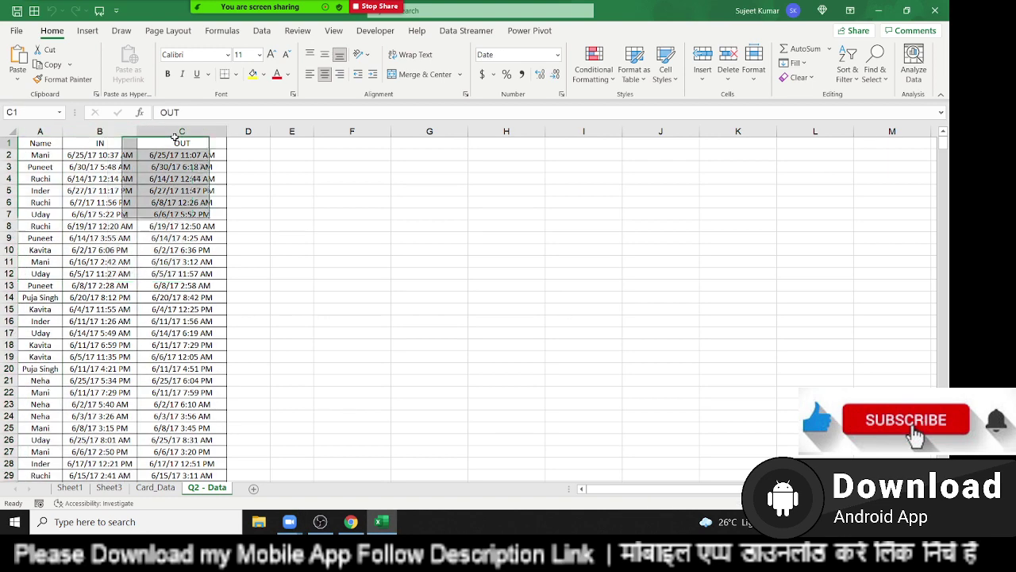
click(78, 488)
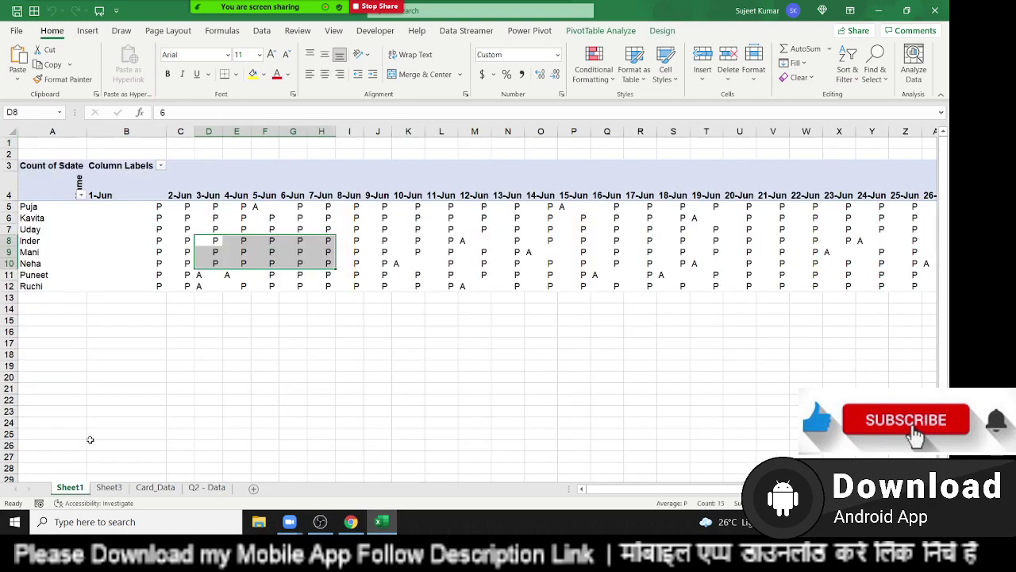
click(111, 488)
click(155, 487)
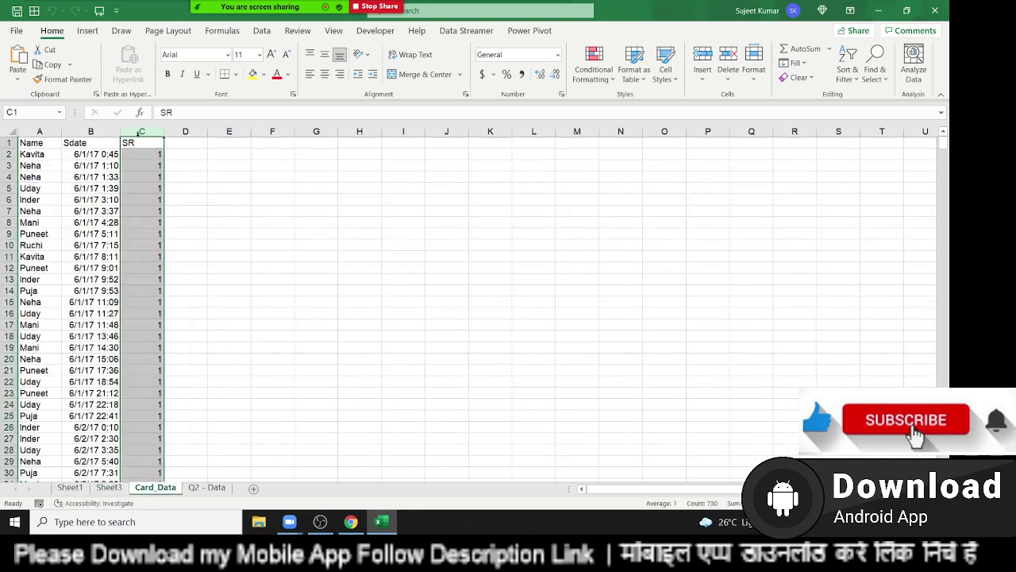
drag(97, 169, 94, 267)
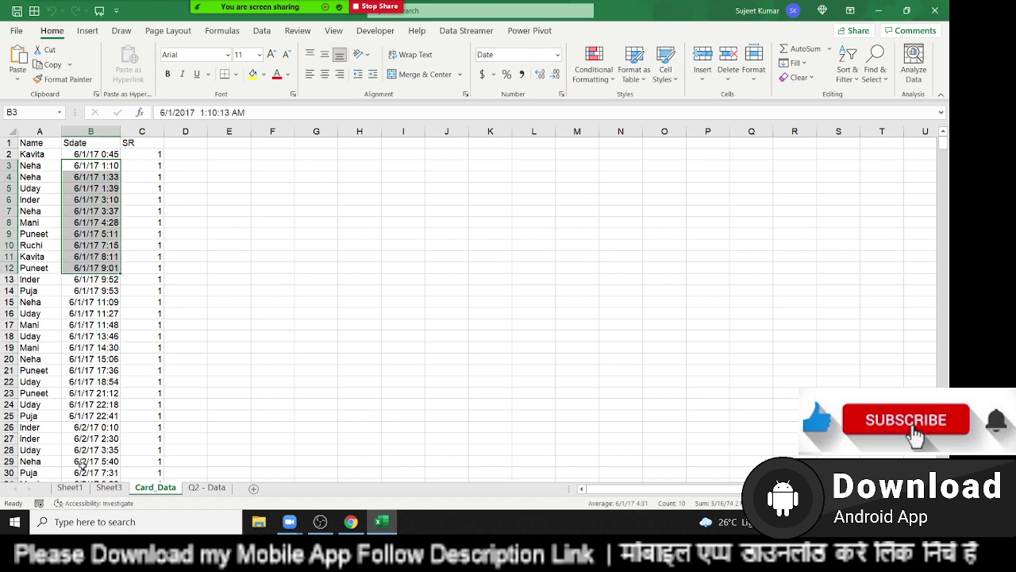
click(77, 487)
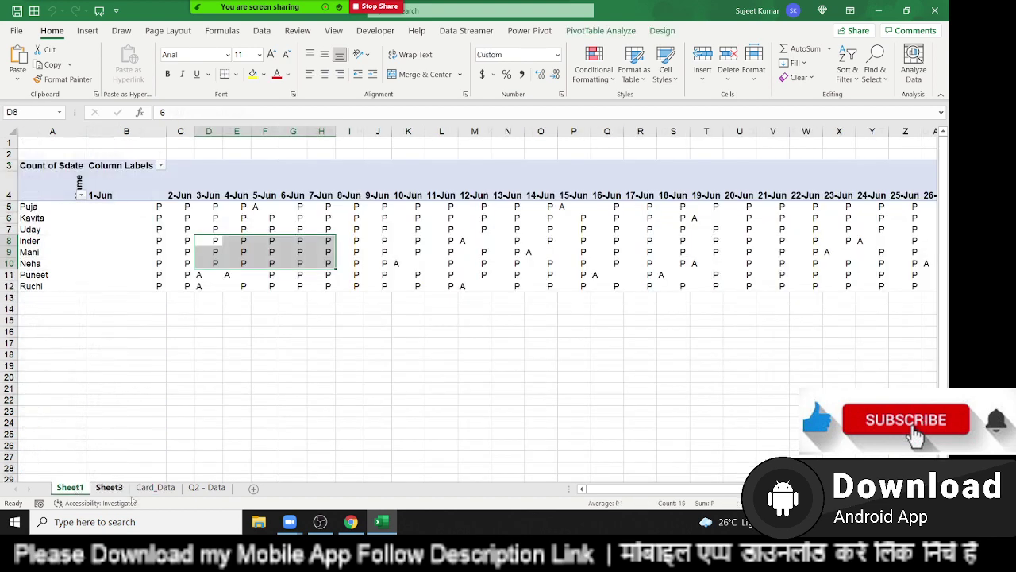
click(205, 488)
click(40, 143)
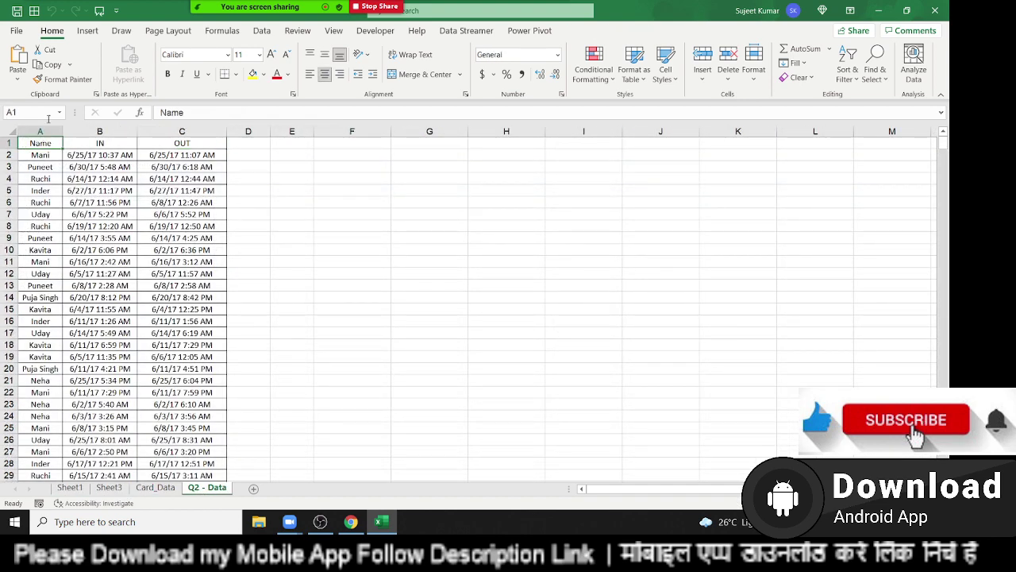
click(79, 31)
Create a pivot table on a new sheet with Name as rows and IN dates as columns.
click(23, 59)
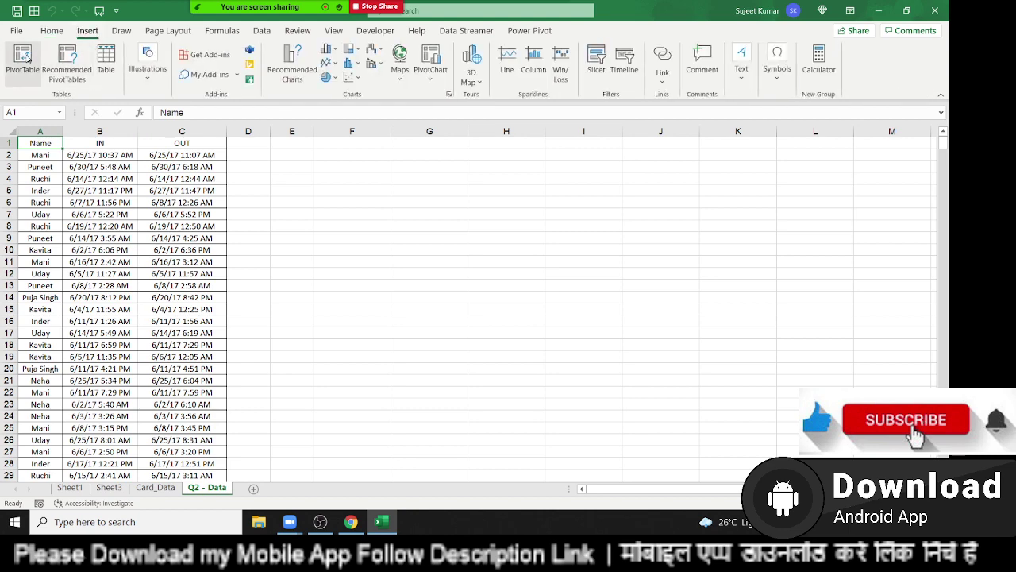
click(790, 381)
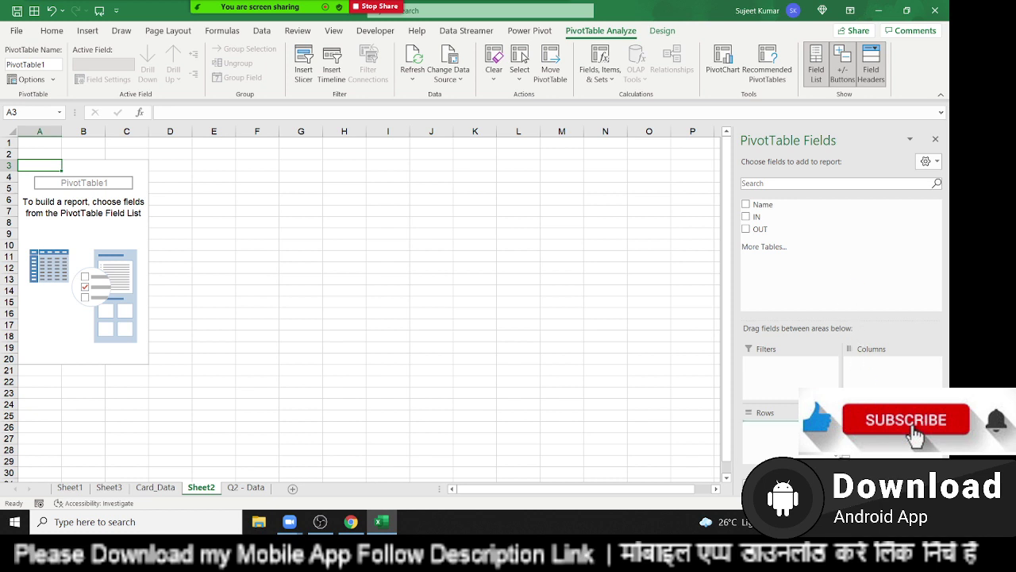
drag(822, 457, 816, 456)
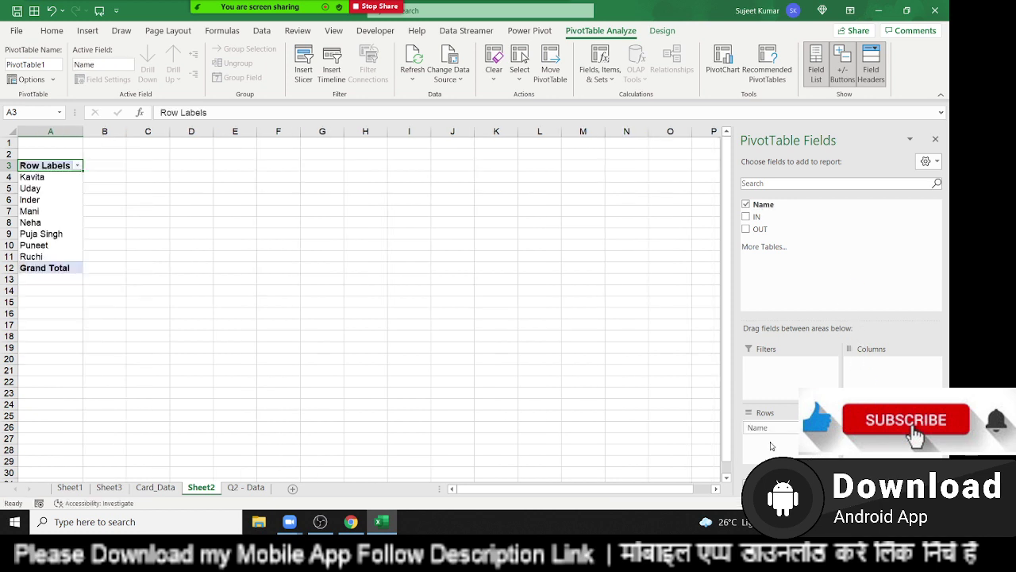
drag(757, 216, 881, 380)
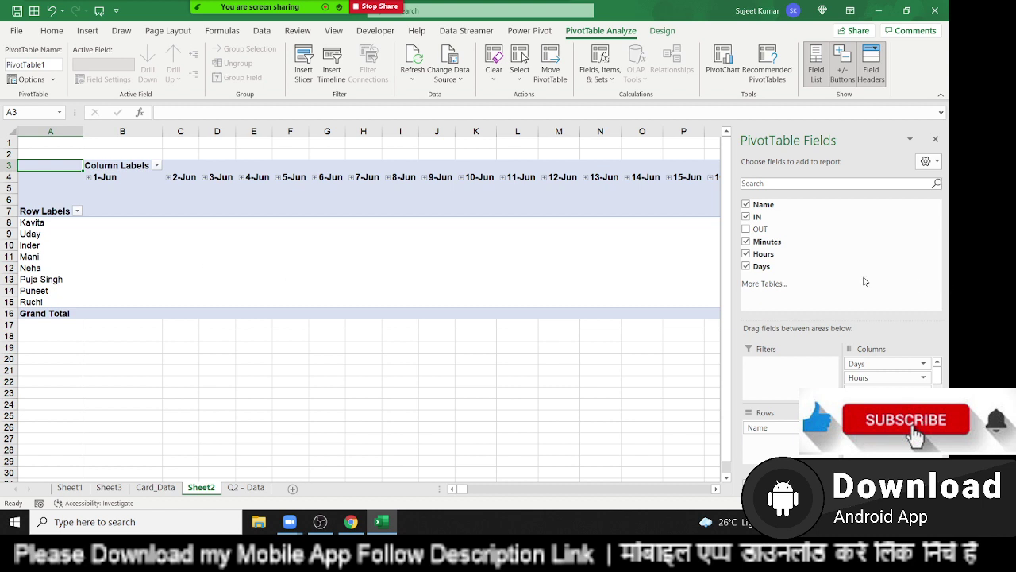
click(169, 177)
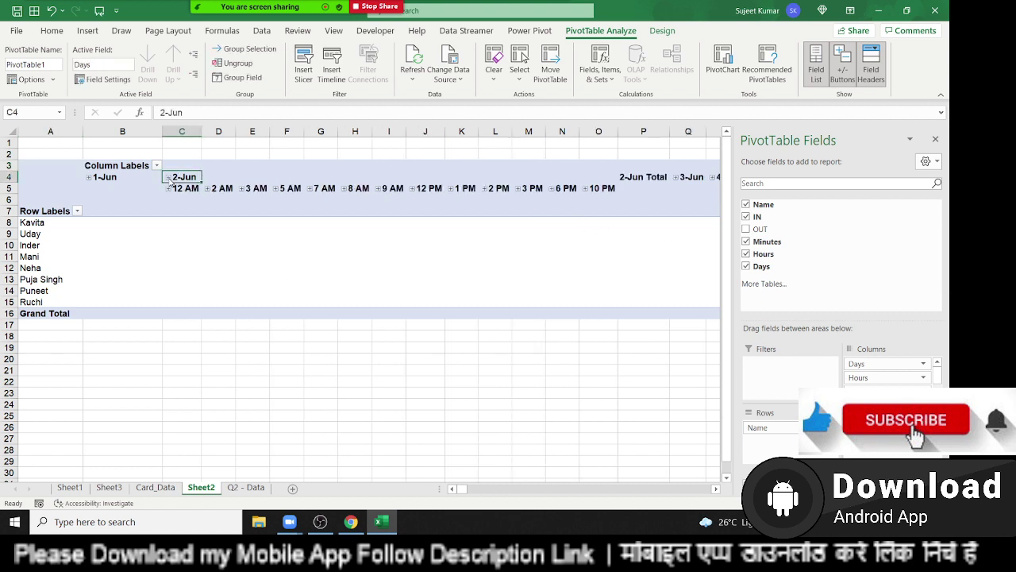
click(168, 177)
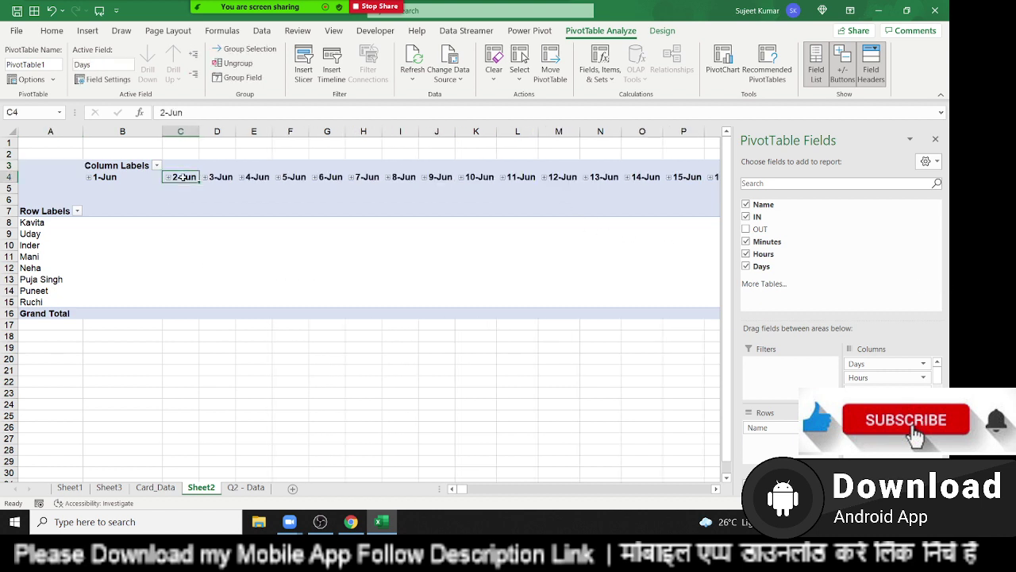
Group the IN dates by Days only, dropping hours, minutes and seconds.
right_click(182, 177)
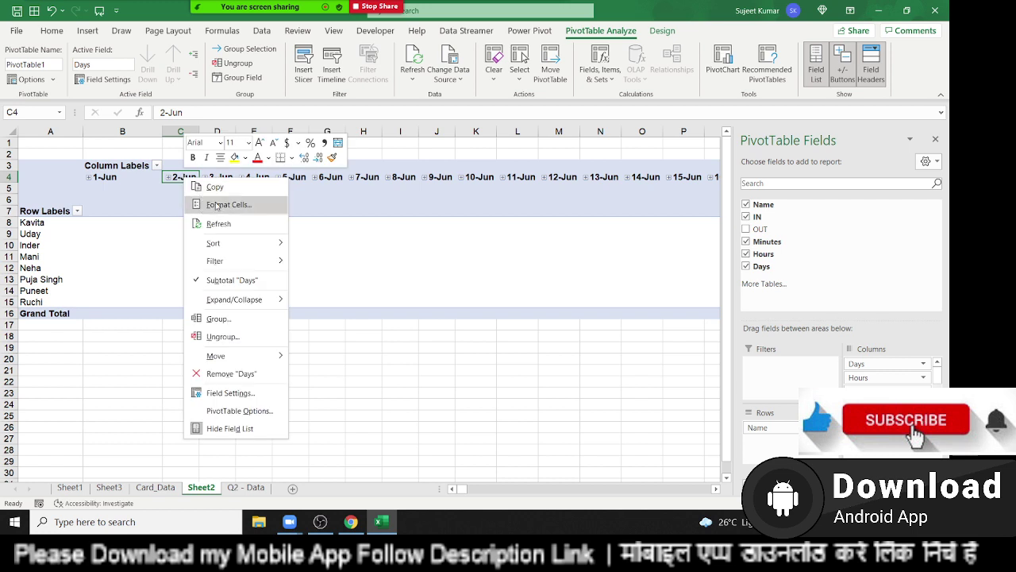
click(235, 327)
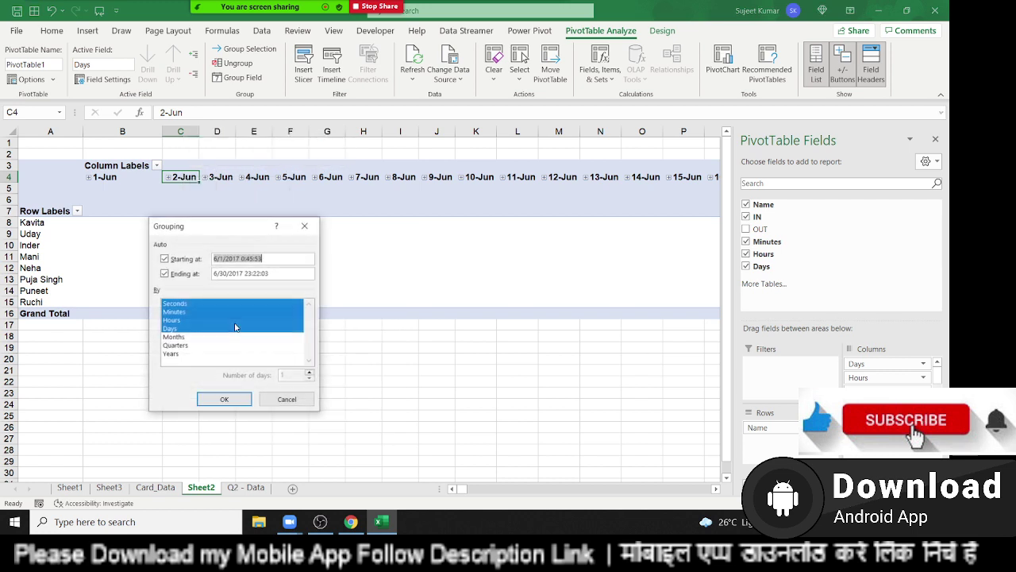
click(172, 321)
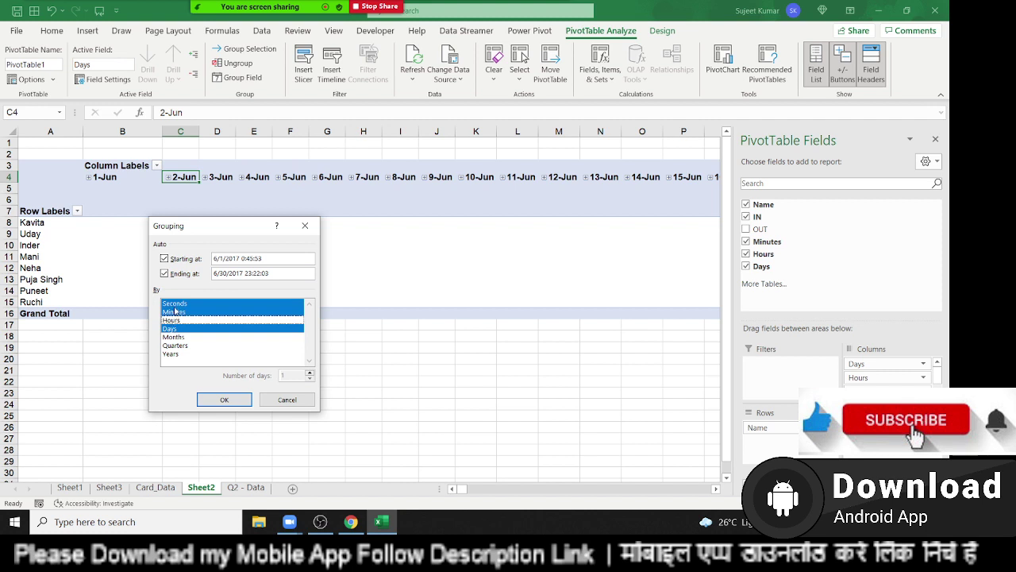
click(175, 307)
click(175, 312)
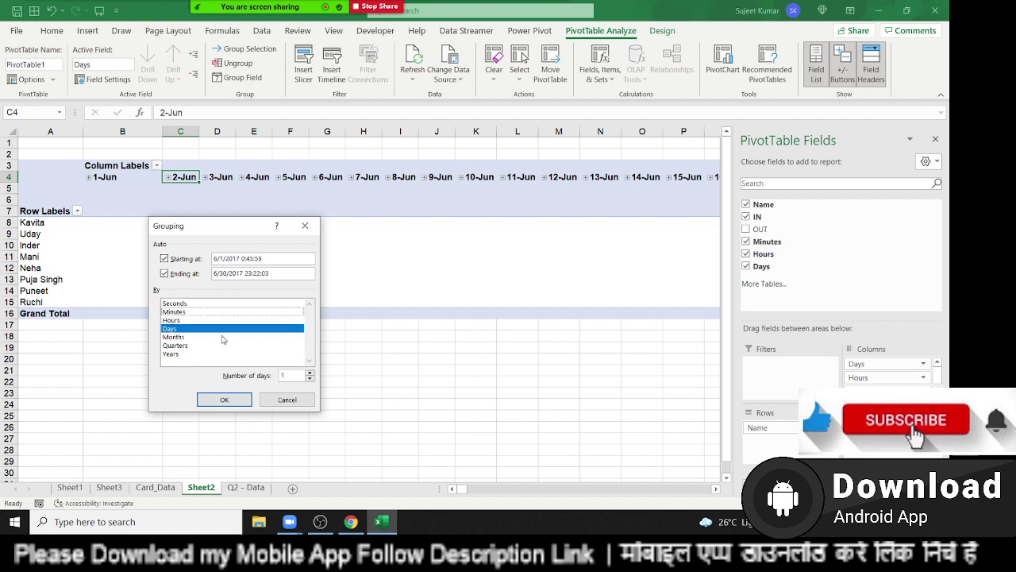
click(238, 403)
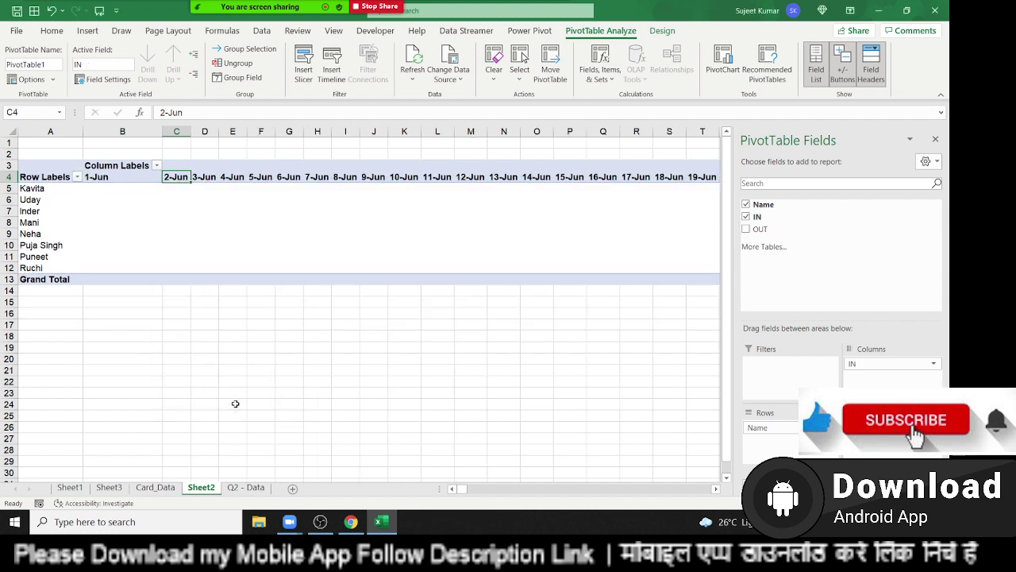
key(Right)
key(Right)
key(Right)
key(Right)
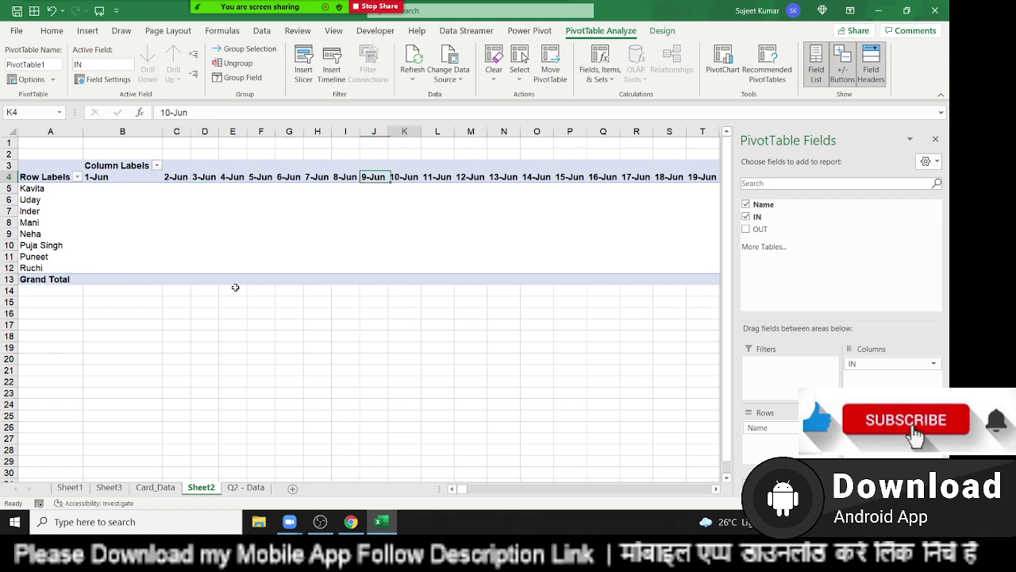
key(Right)
key(Right)
key(Right)
key(Right)
key(Right)
key(Right)
key(Right)
key(Right)
key(Right)
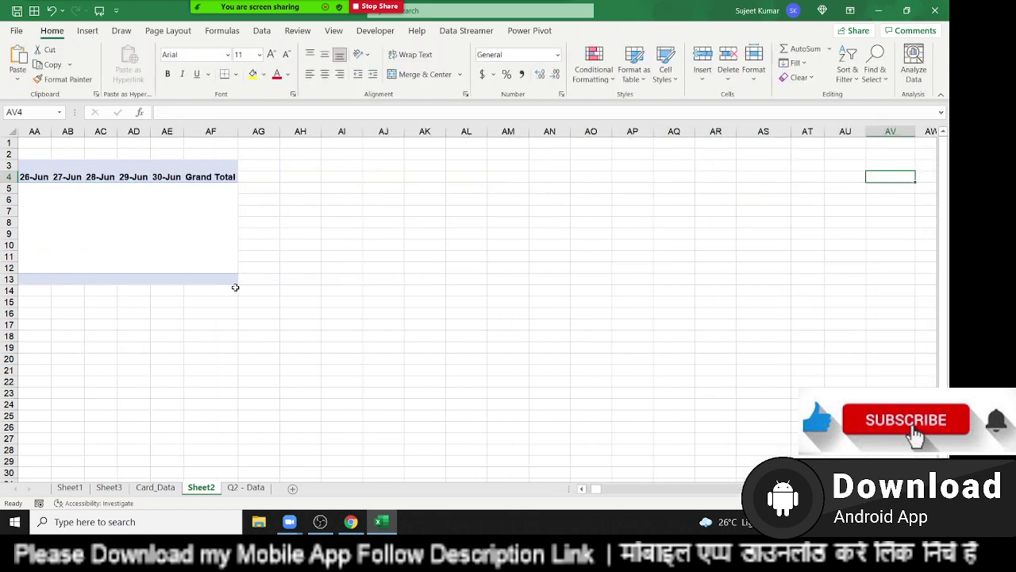
key(ctrl+Left)
key(ctrl+Left)
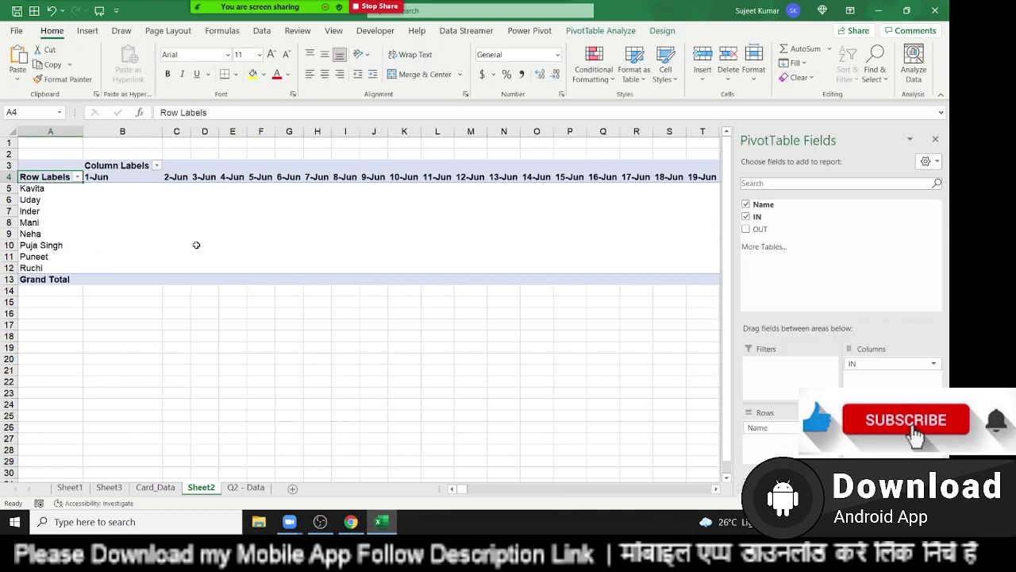
Turn off grand totals for both rows and columns in PivotTable Options.
click(198, 234)
right_click(198, 235)
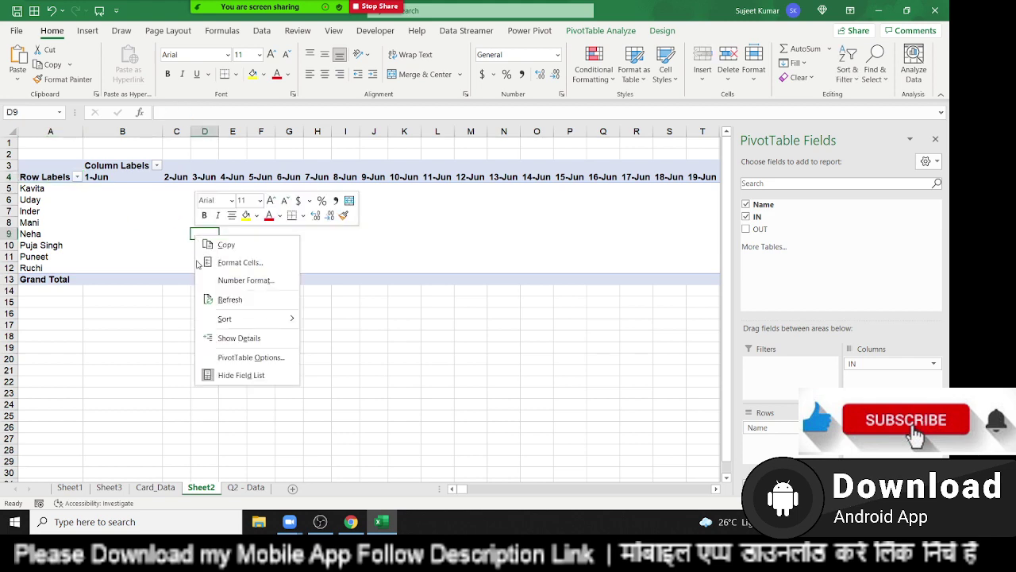
click(239, 358)
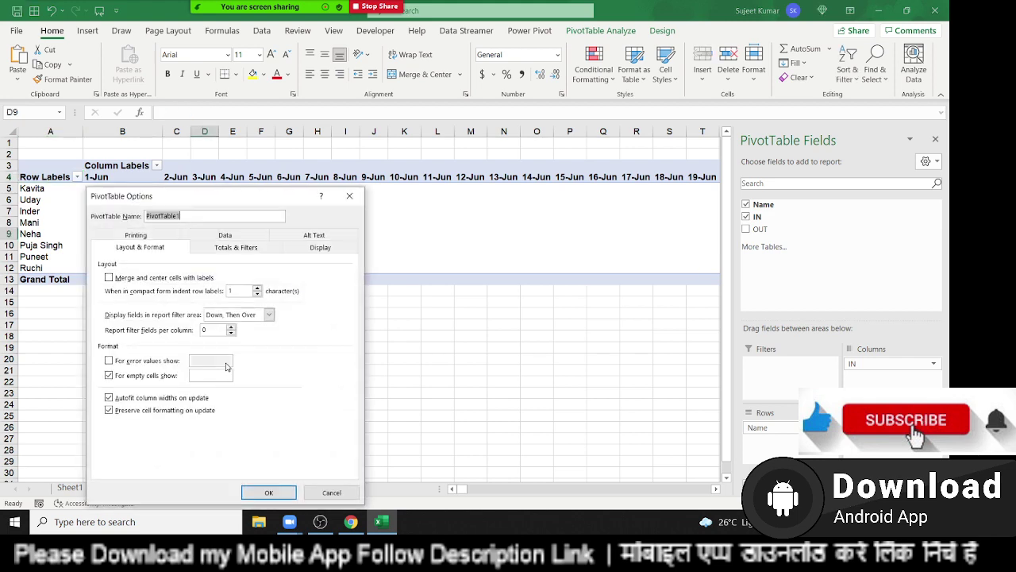
click(269, 254)
click(135, 291)
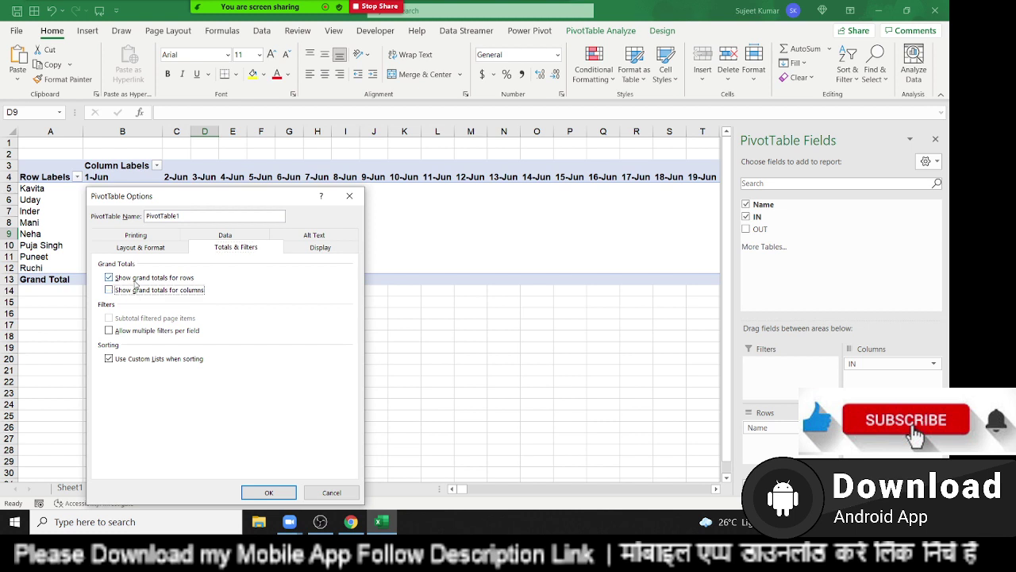
click(133, 279)
click(265, 493)
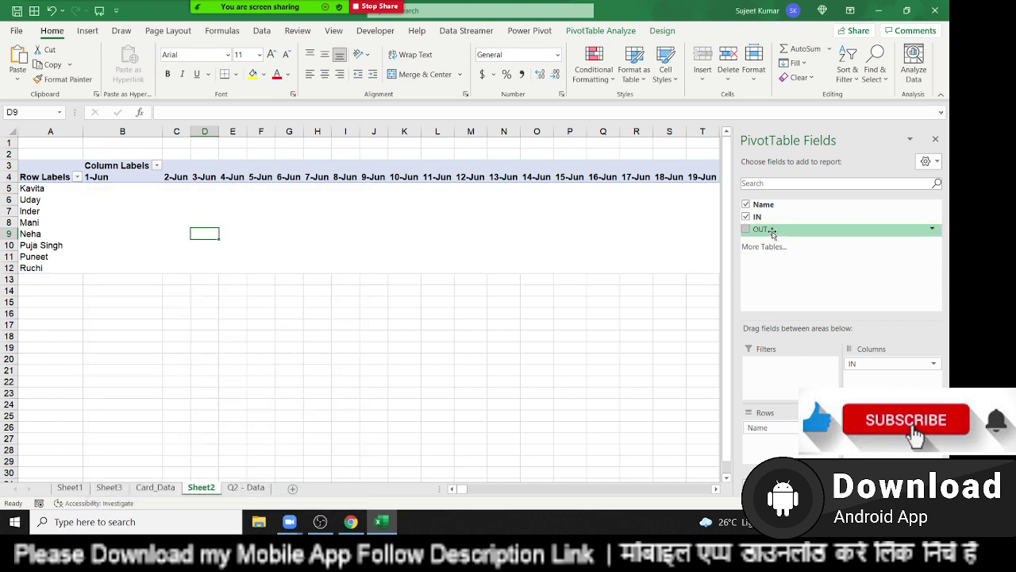
Add IN and OUT as counted values and bring up Value Field Settings for IN.
drag(889, 365, 889, 469)
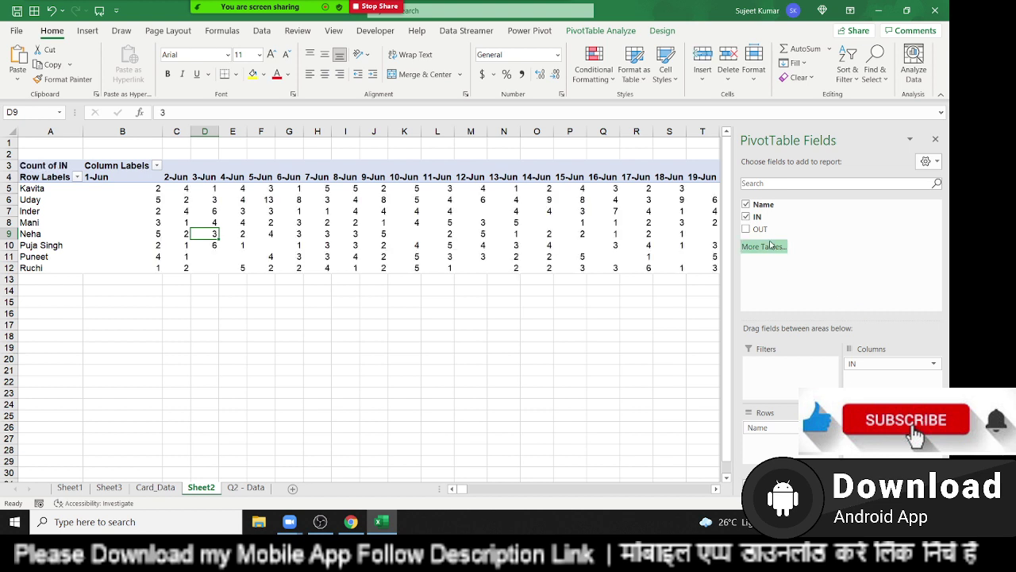
click(746, 229)
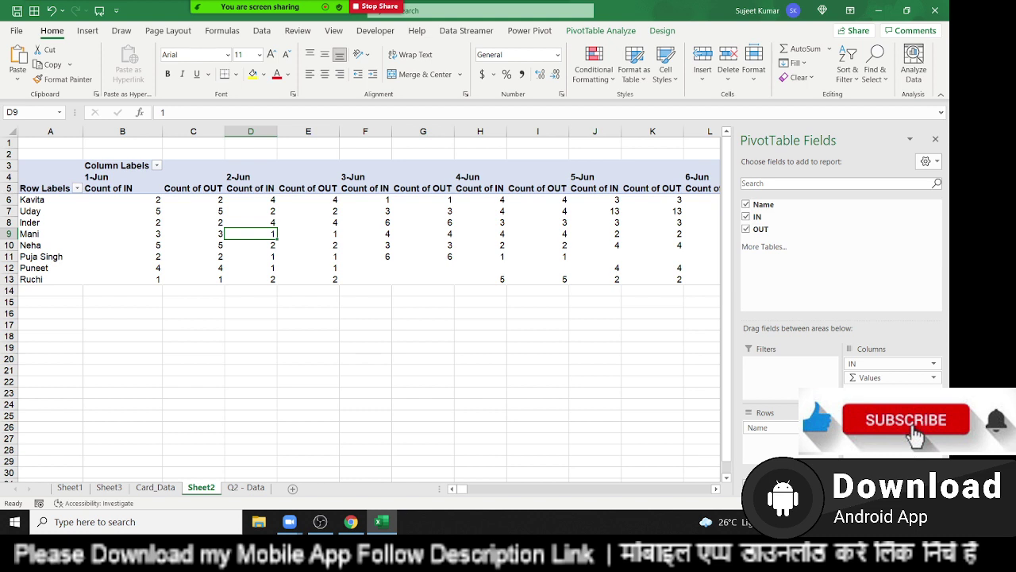
click(934, 427)
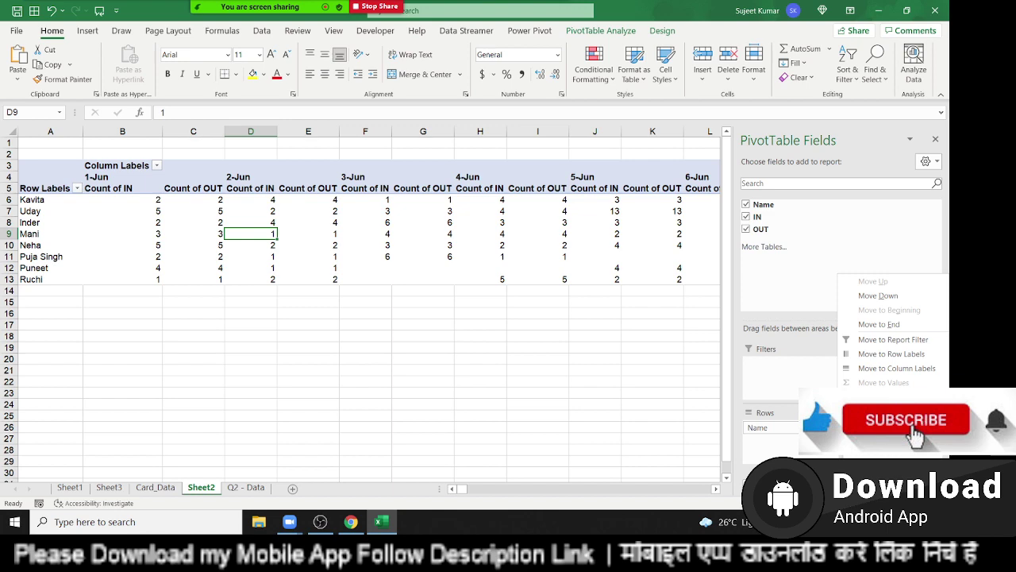
click(893, 414)
Summarize the IN values by Min.
drag(713, 185, 310, 191)
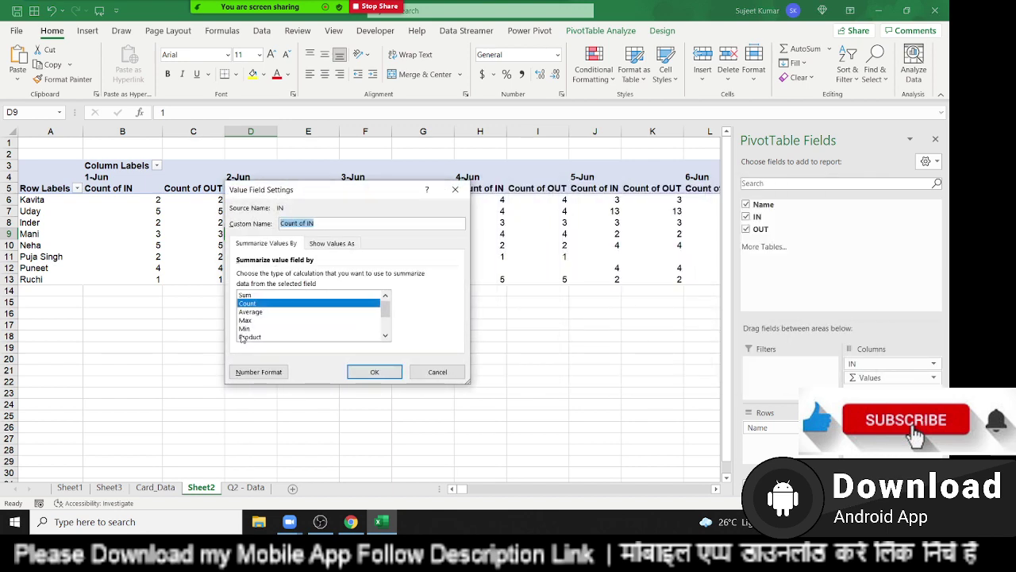
click(246, 329)
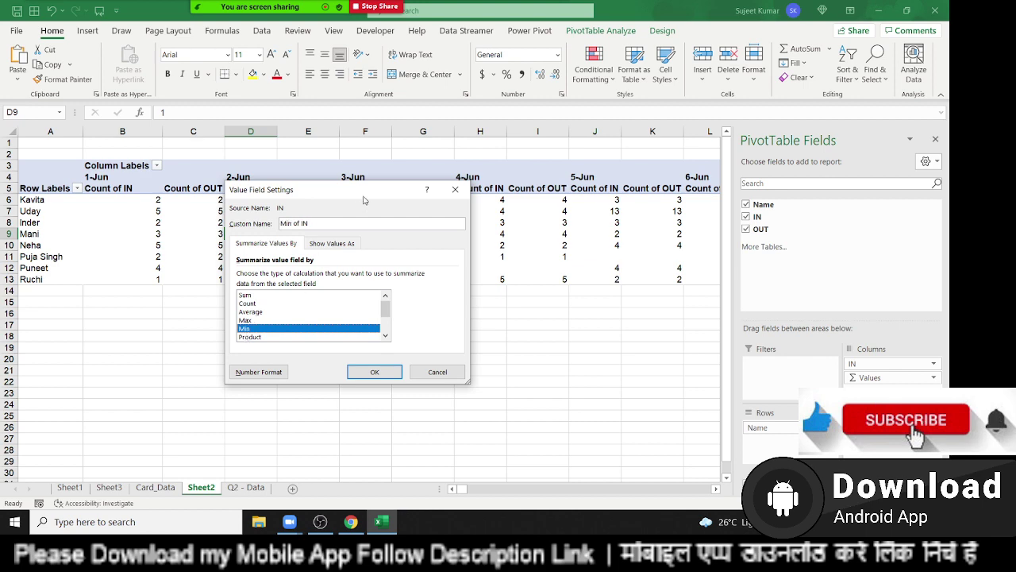
drag(365, 197, 394, 219)
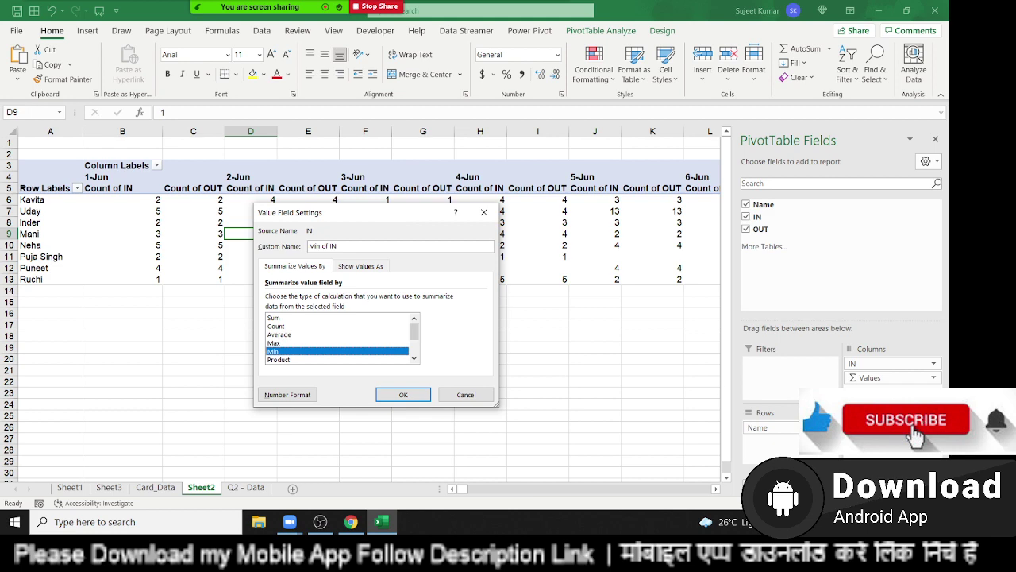
click(402, 395)
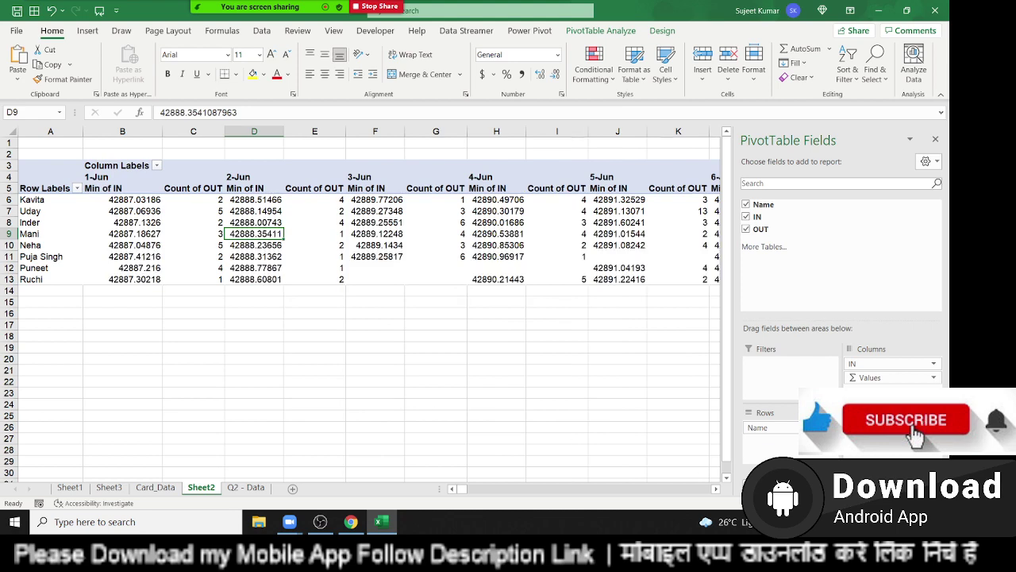
Summarize the OUT values by Max.
click(934, 377)
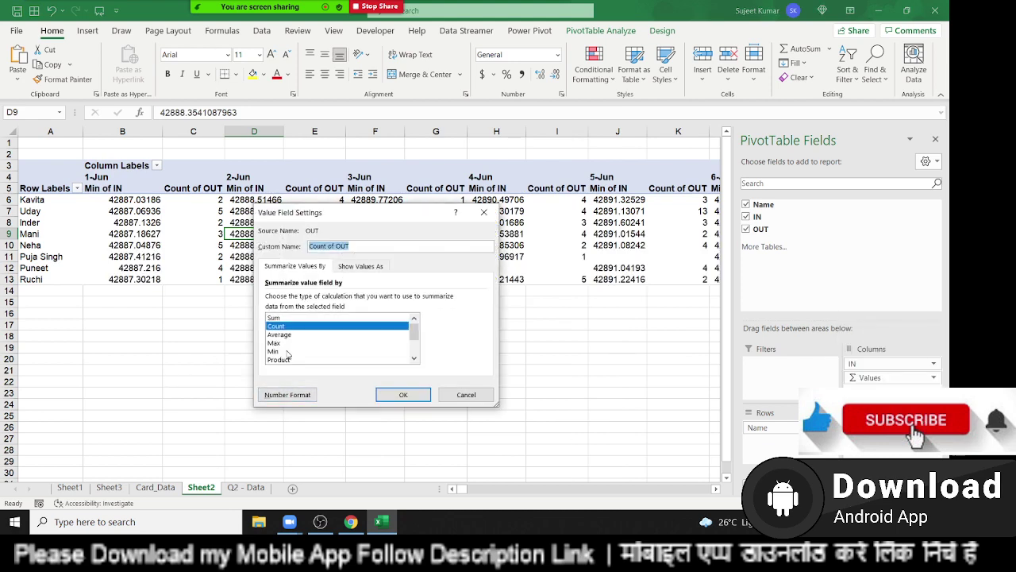
click(280, 343)
click(411, 396)
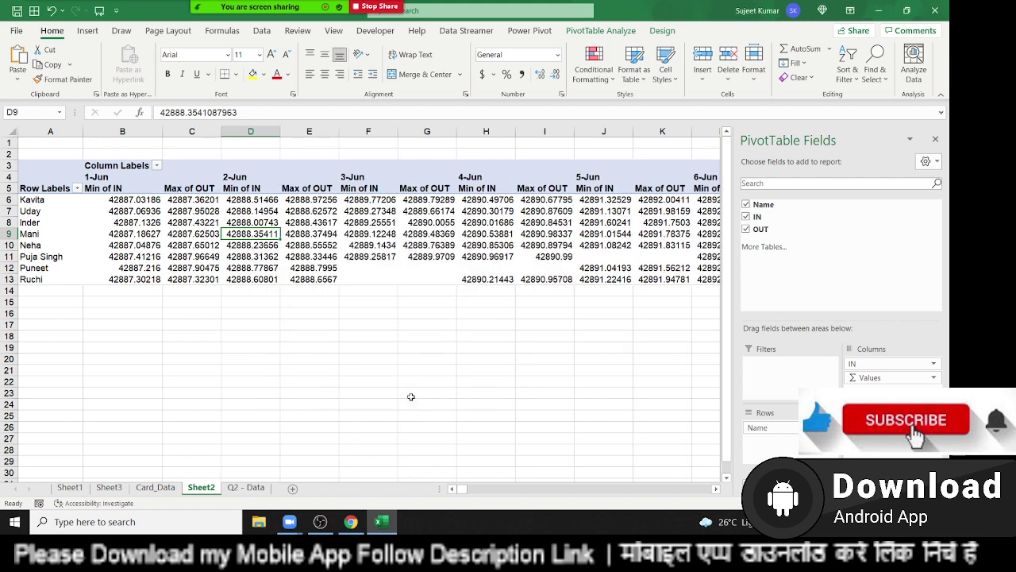
Set PivotTable Options so empty cells show 'A'.
click(368, 270)
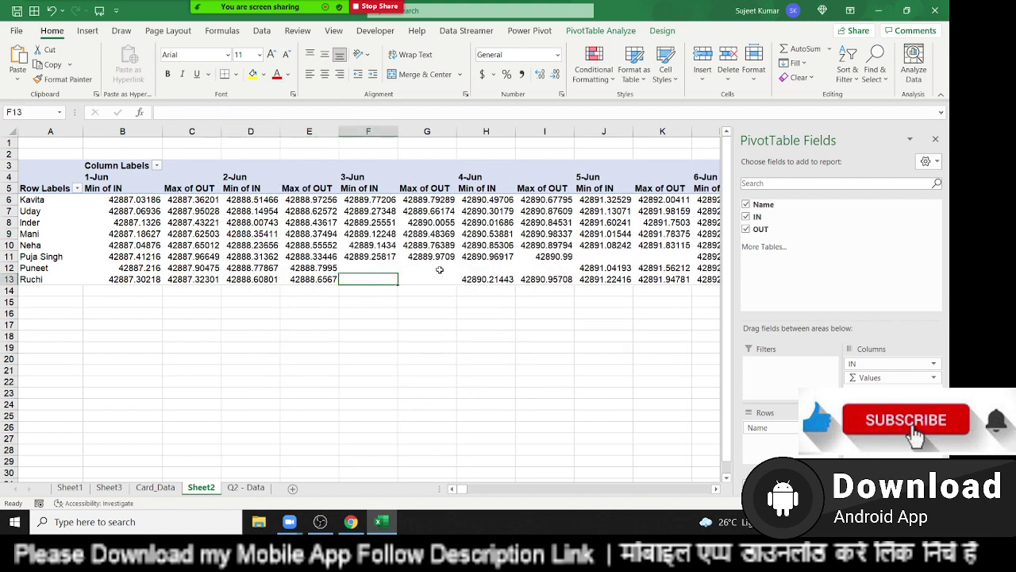
key(Right)
right_click(282, 247)
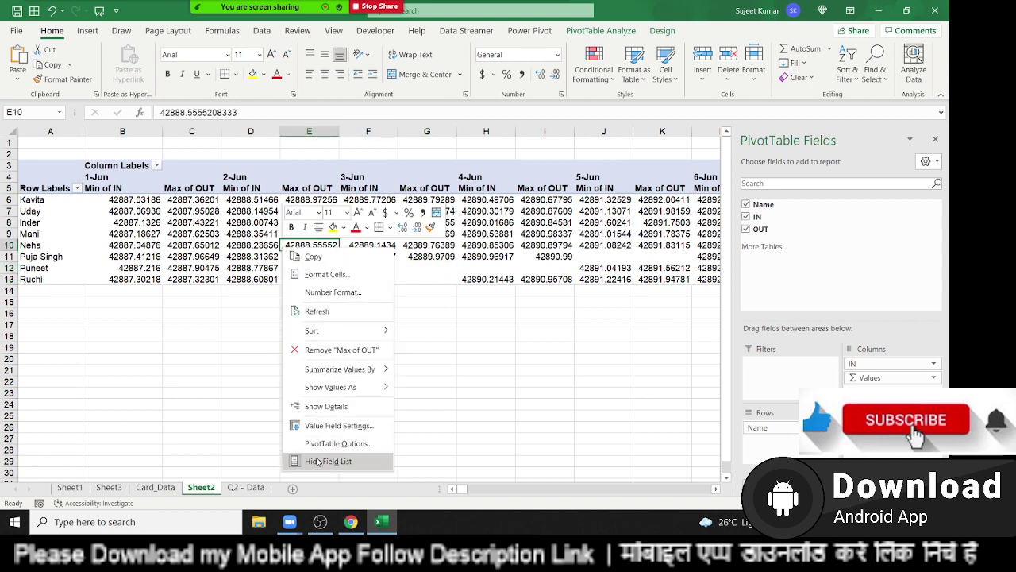
click(320, 442)
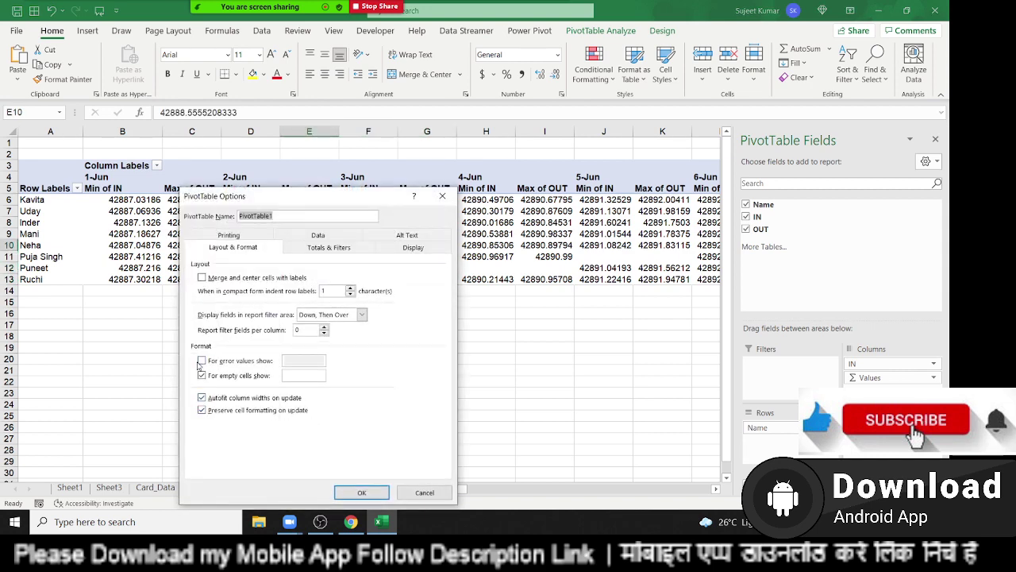
click(294, 376)
text(A)
click(367, 493)
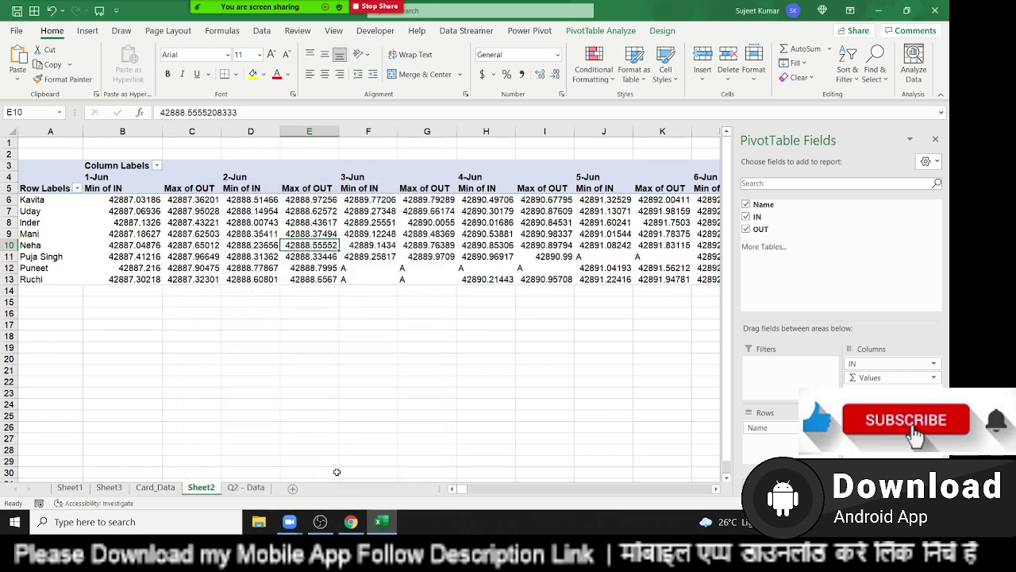
Apply the Time number format to all pivot values from B6 to the last row and column.
click(102, 200)
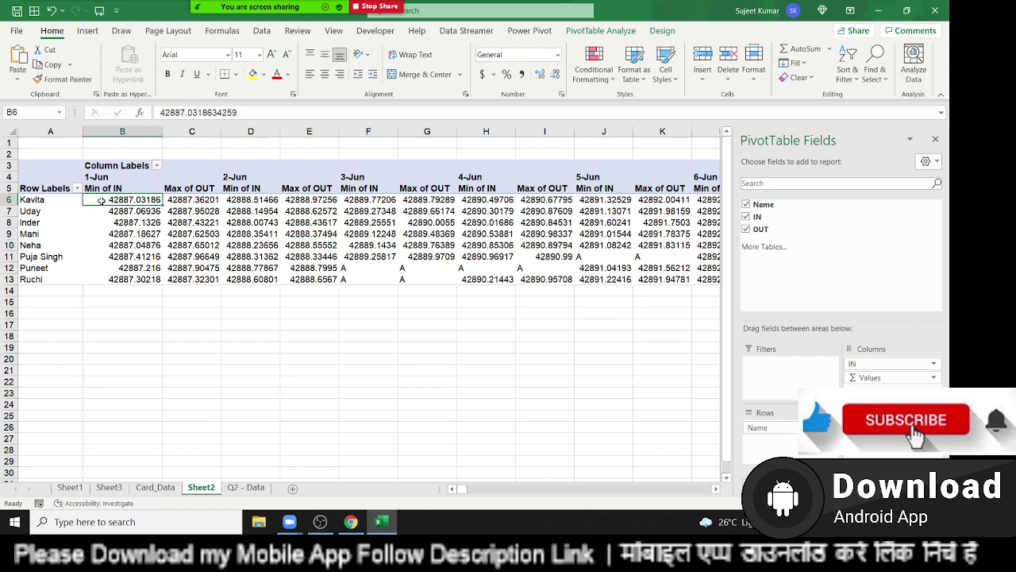
key(ctrl+shift+Right)
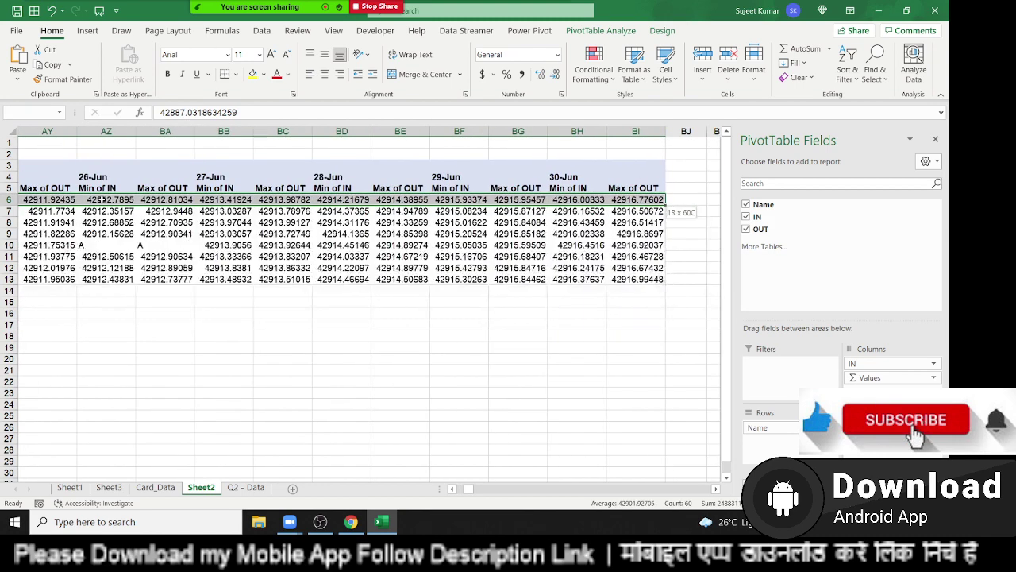
key(ctrl+shift+Down)
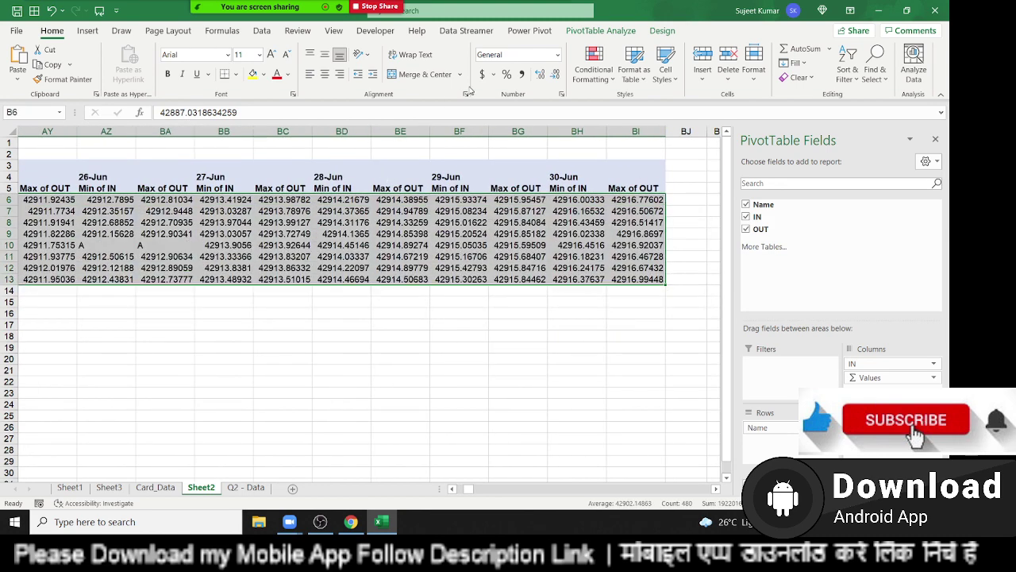
click(557, 55)
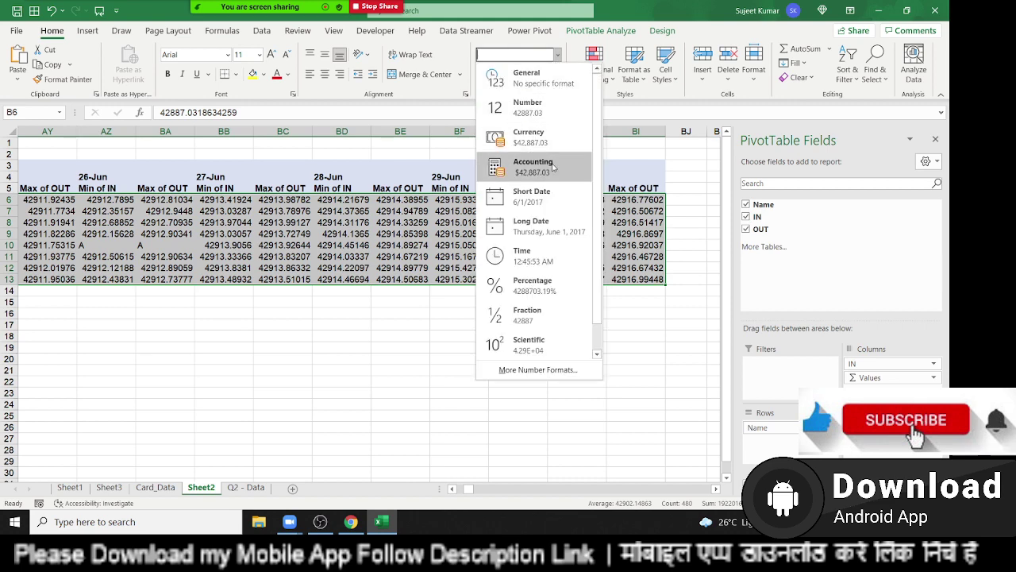
click(552, 255)
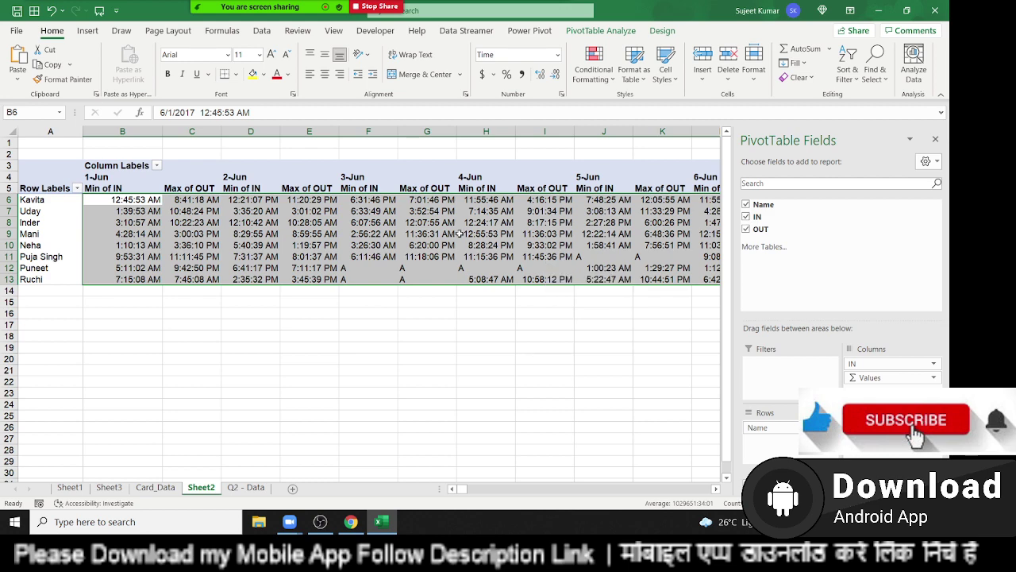
Rename the Min of IN header in B5 to 'IN'.
click(129, 190)
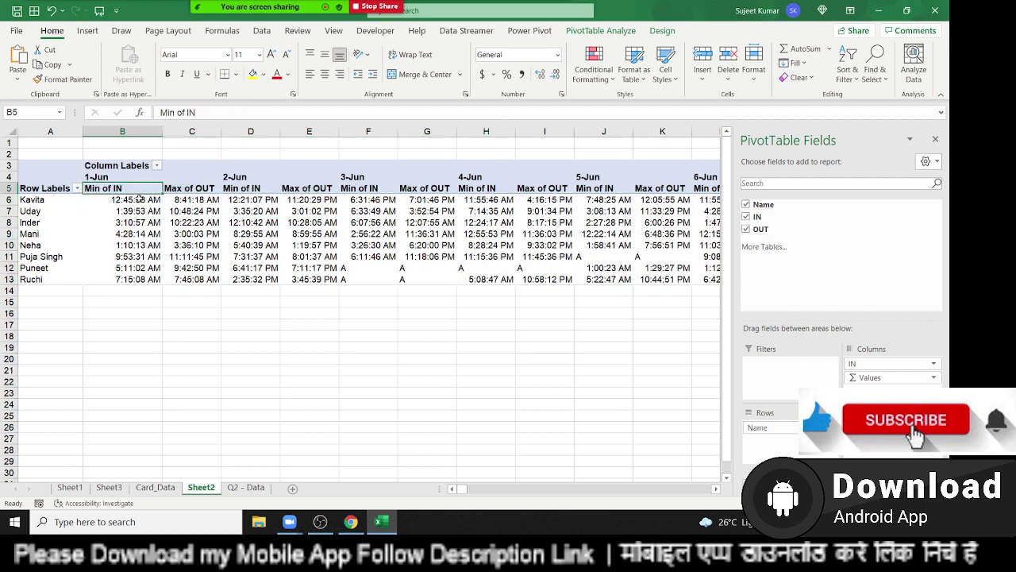
text(IN)
key(Return)
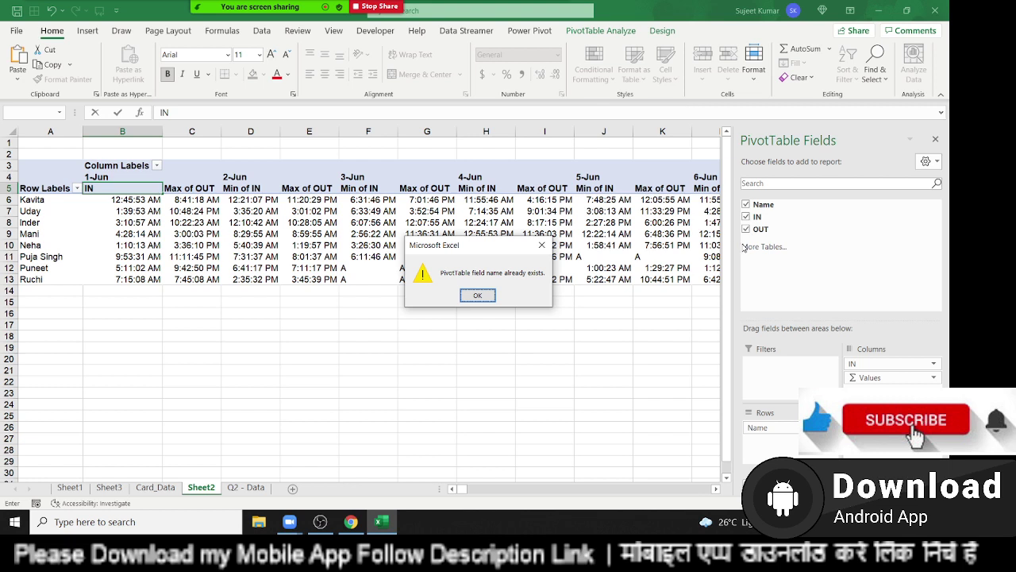
key(Return)
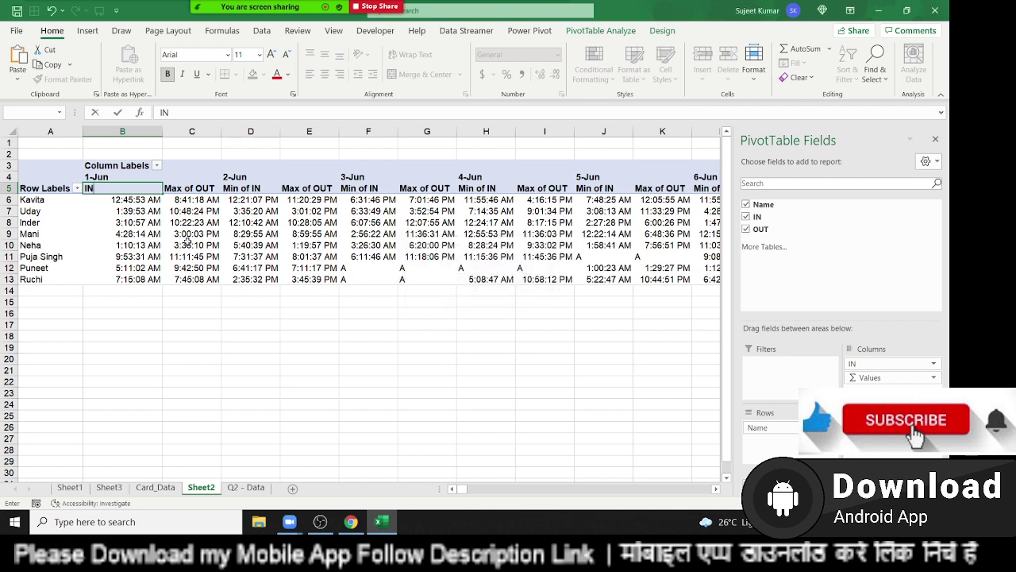
key(Return)
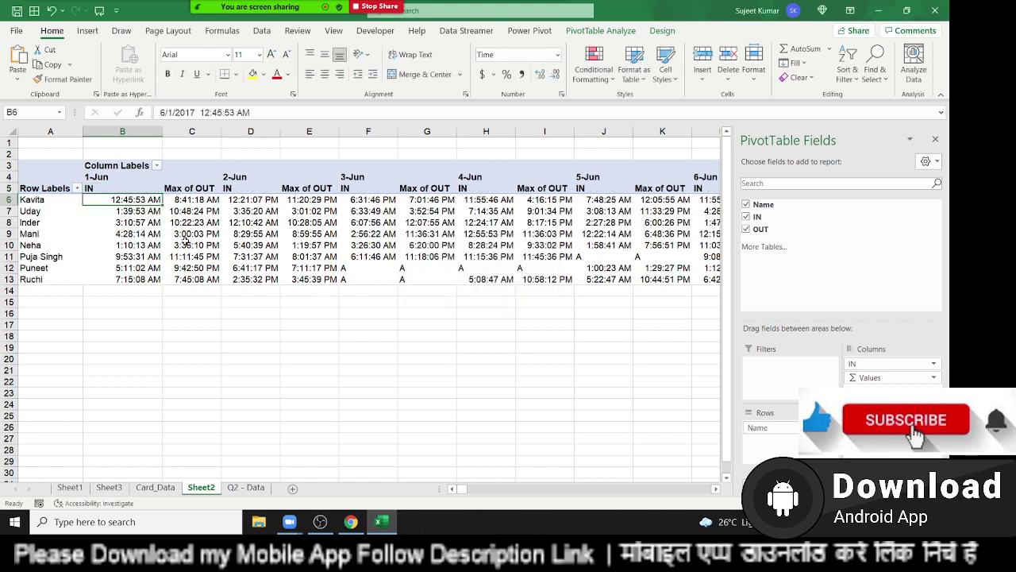
Rename the Max of OUT header in C5 to 'Out'.
key(Right)
key(Up)
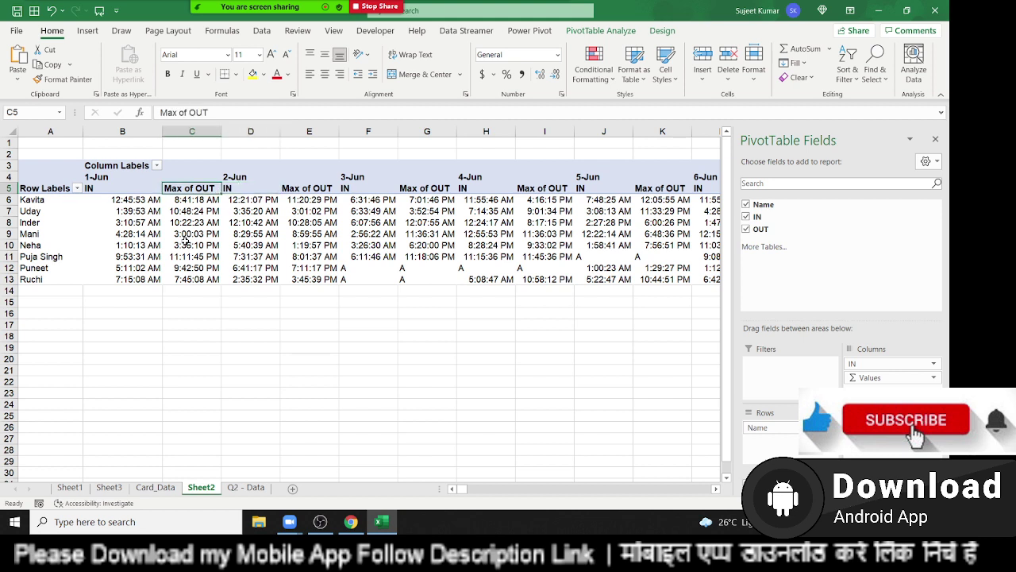
text(Out)
key(Return)
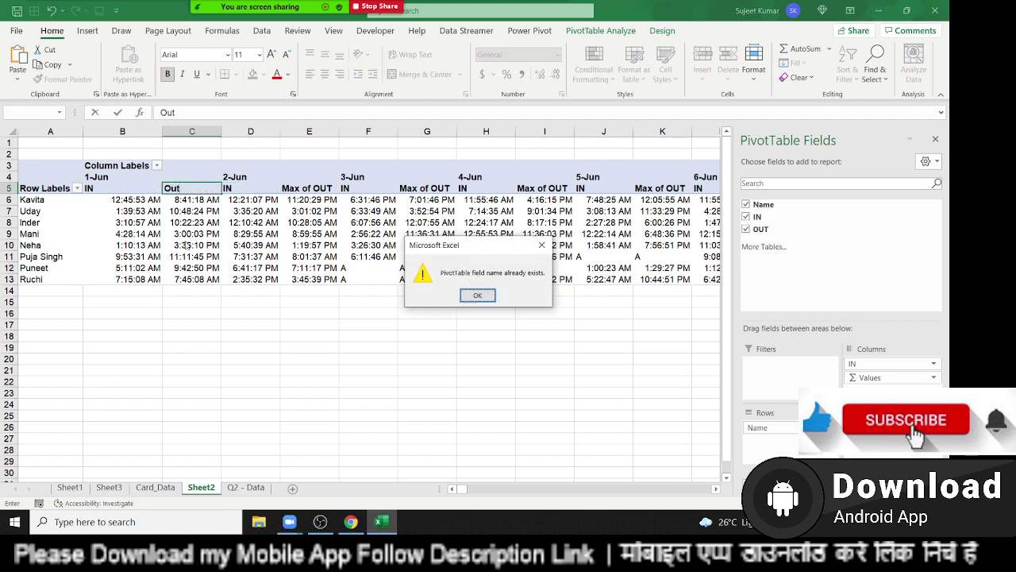
key(Return)
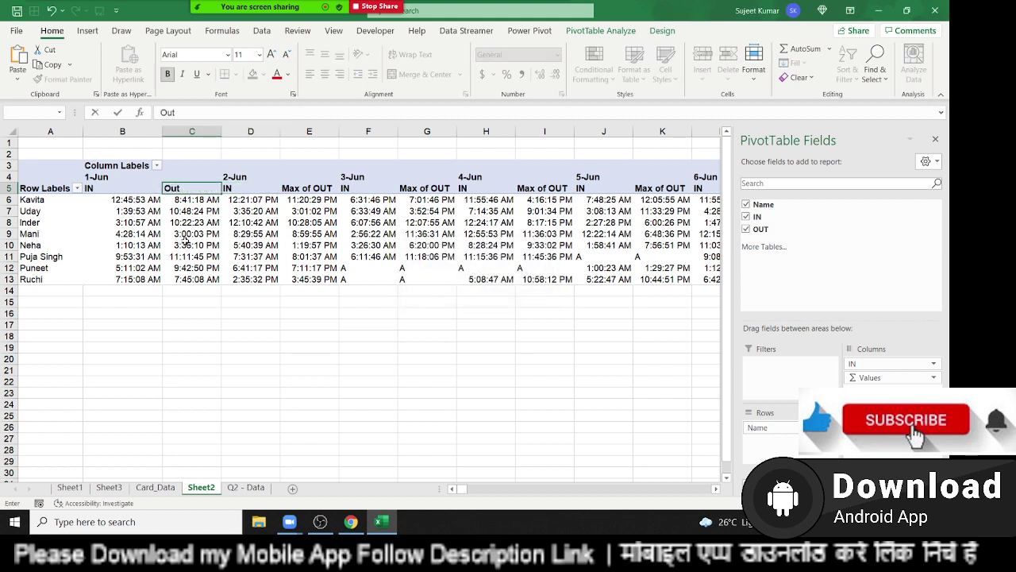
key(Return)
key(Up)
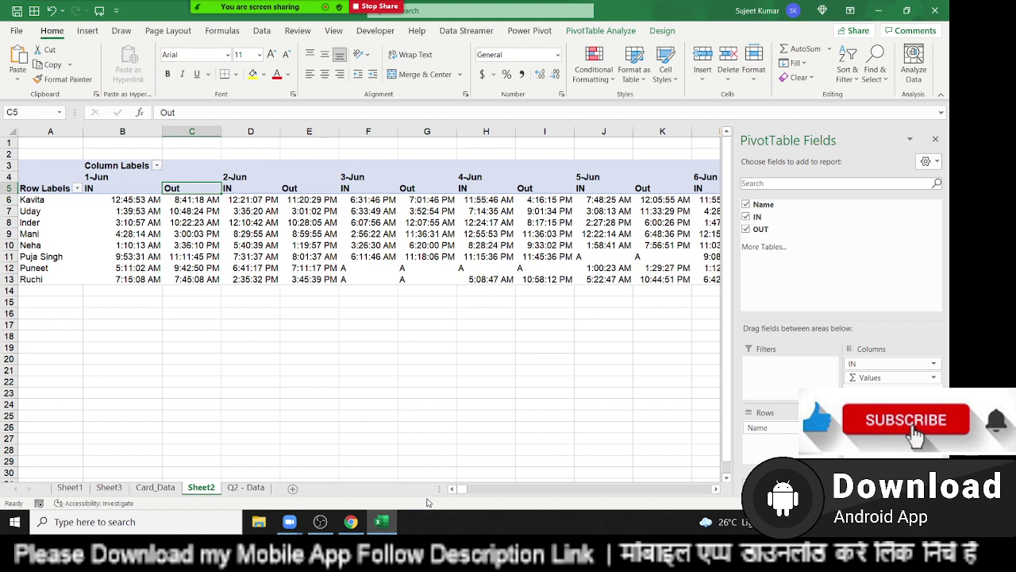
Add a calculated field named Hours with formula =max(OUT)-min(IN).
click(153, 220)
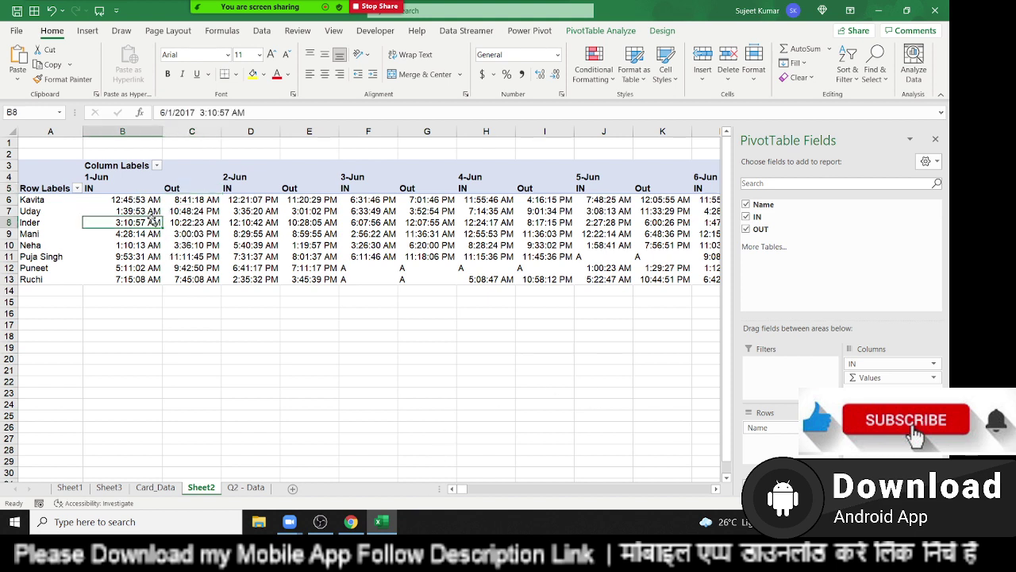
click(152, 203)
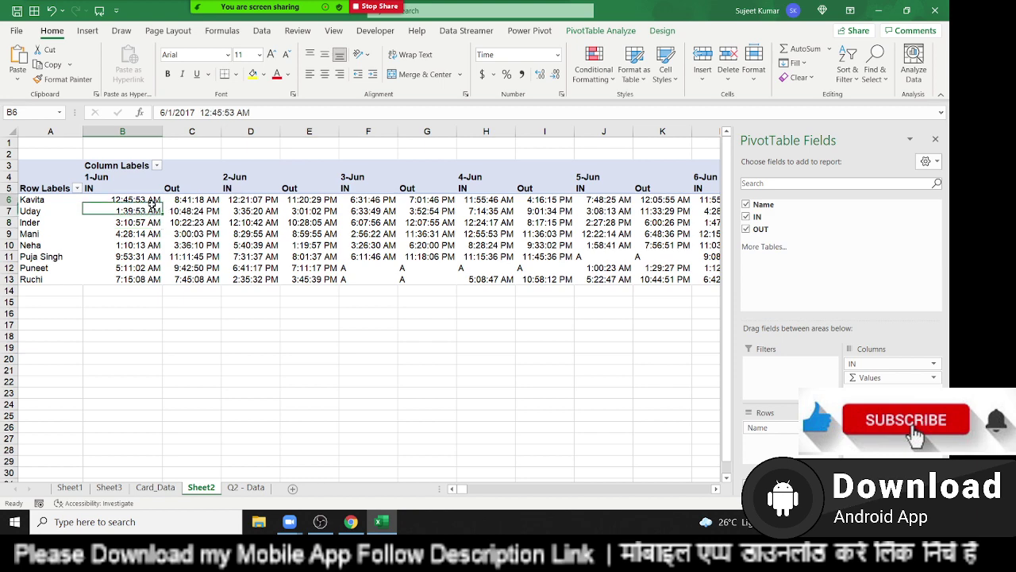
click(599, 30)
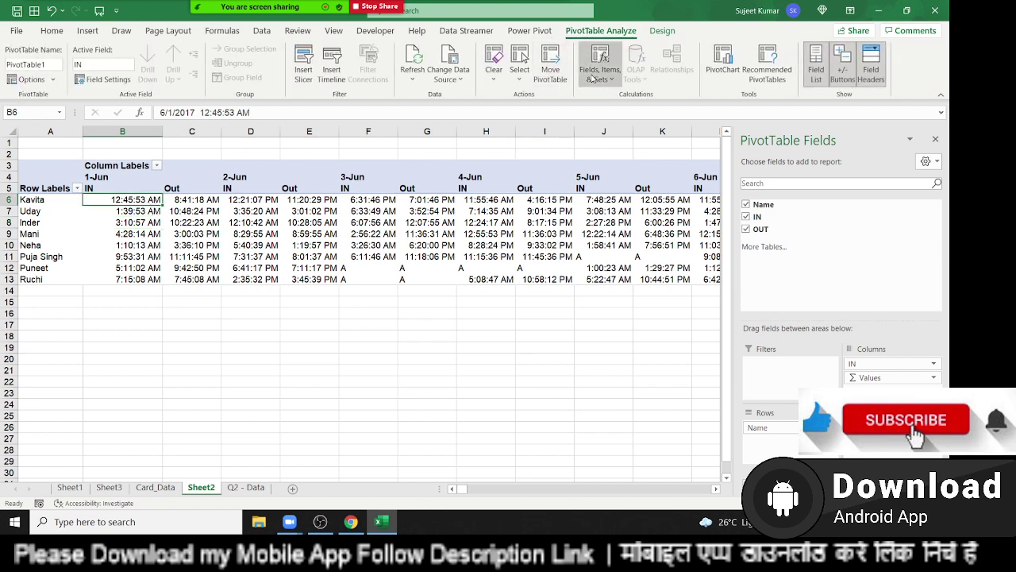
click(600, 71)
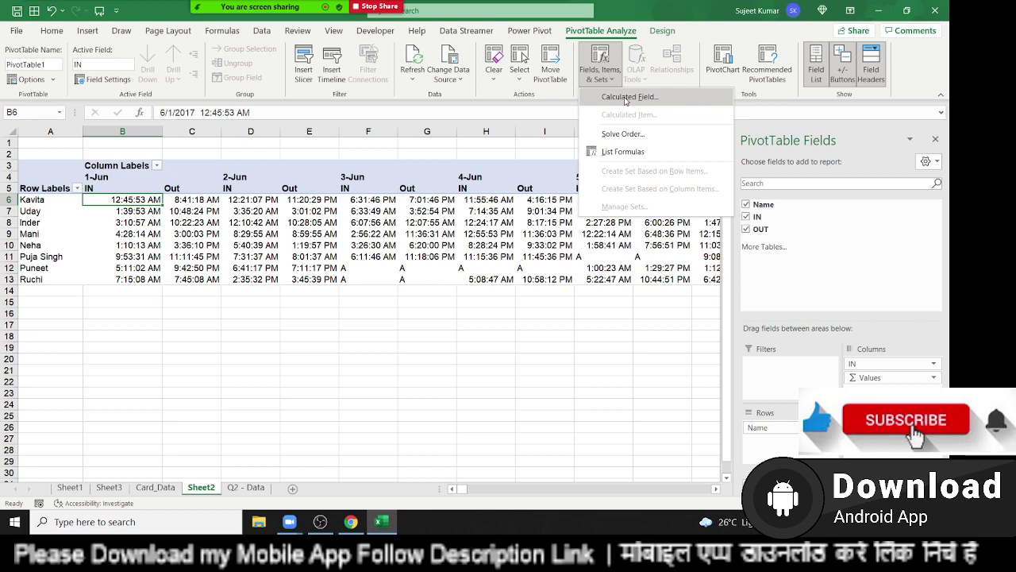
click(626, 98)
drag(313, 224, 428, 351)
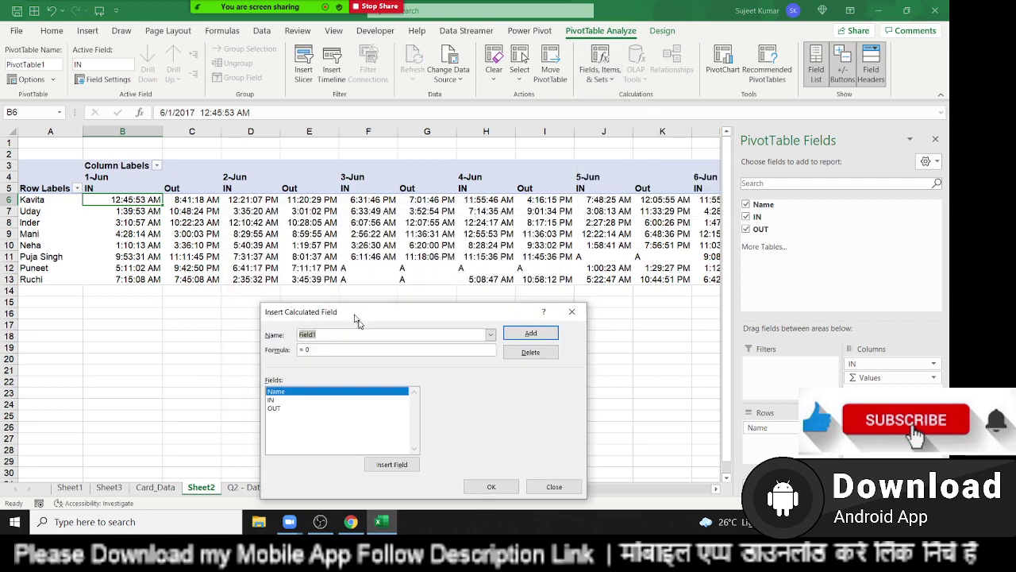
text(Hours)
key(Tab)
text(max)
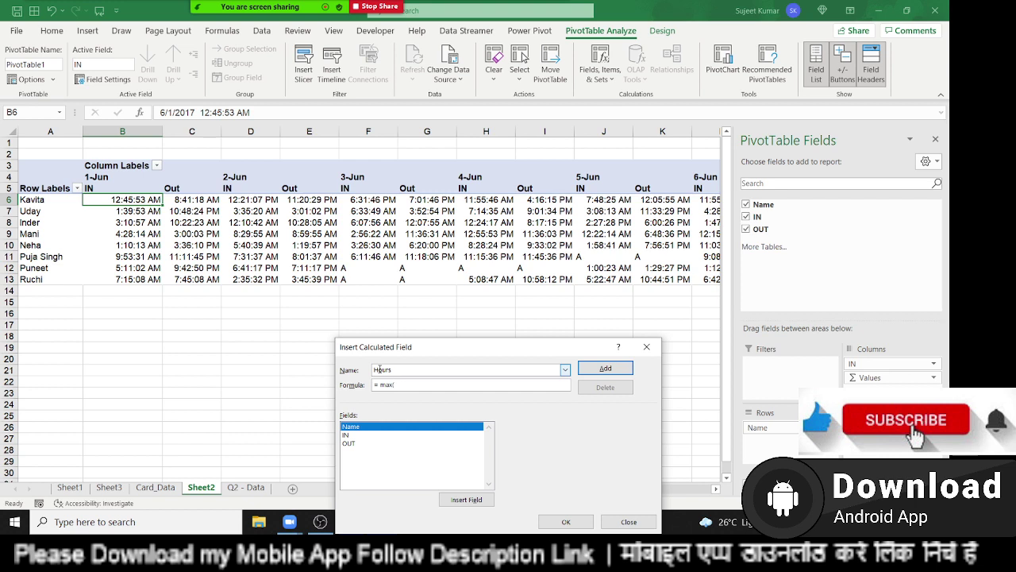
text(()
double_click(355, 444)
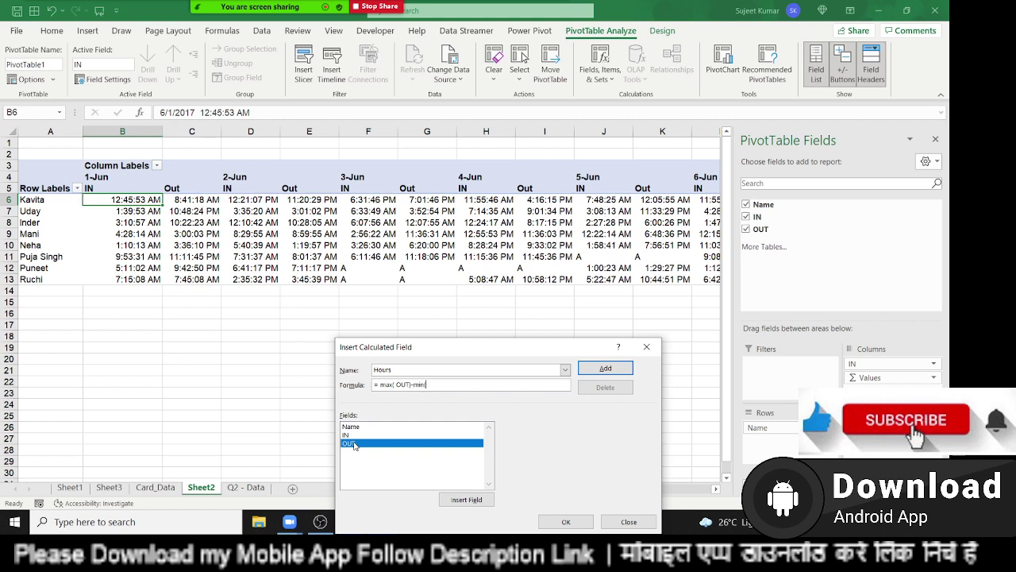
double_click(357, 436)
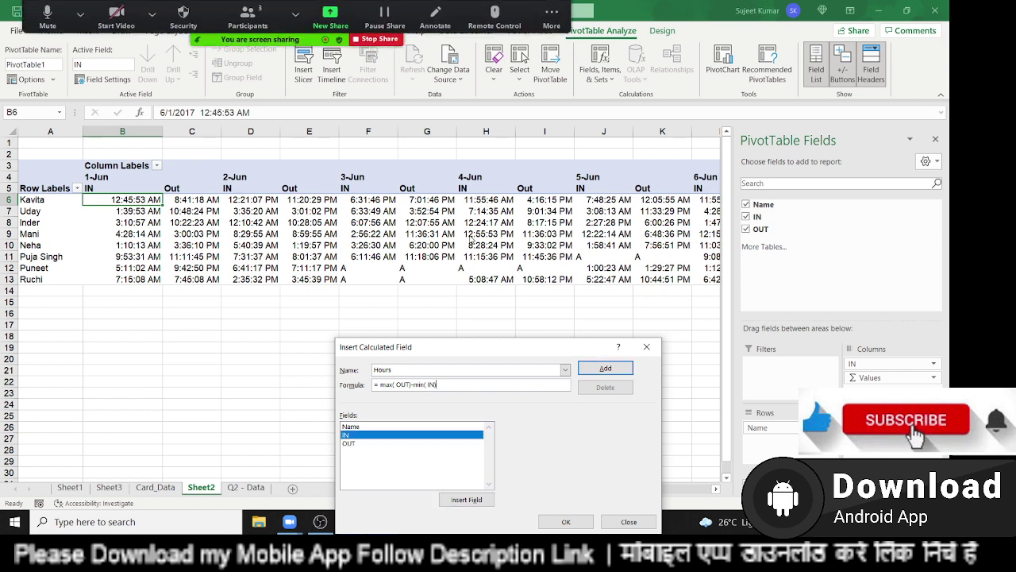
click(618, 371)
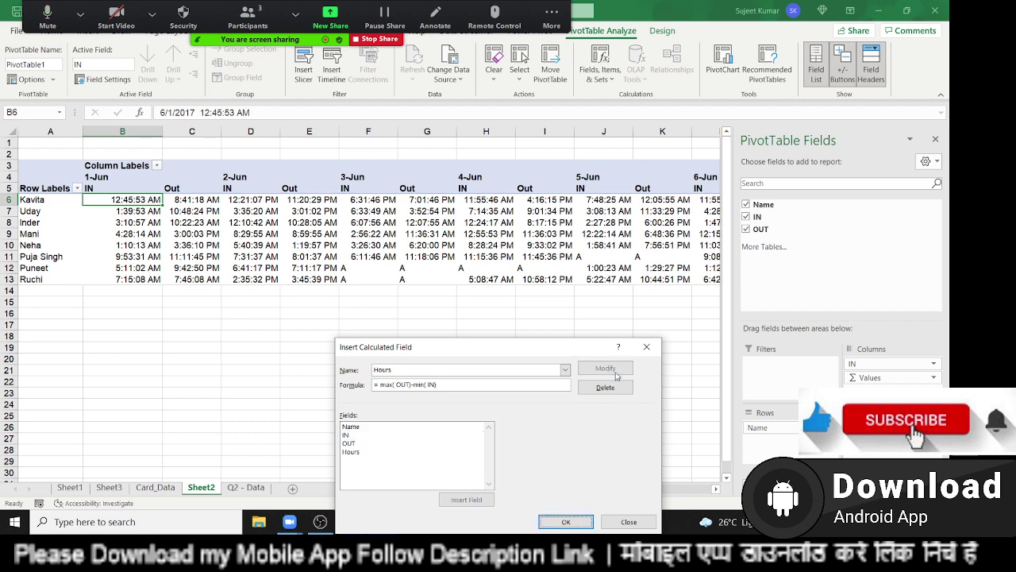
click(567, 524)
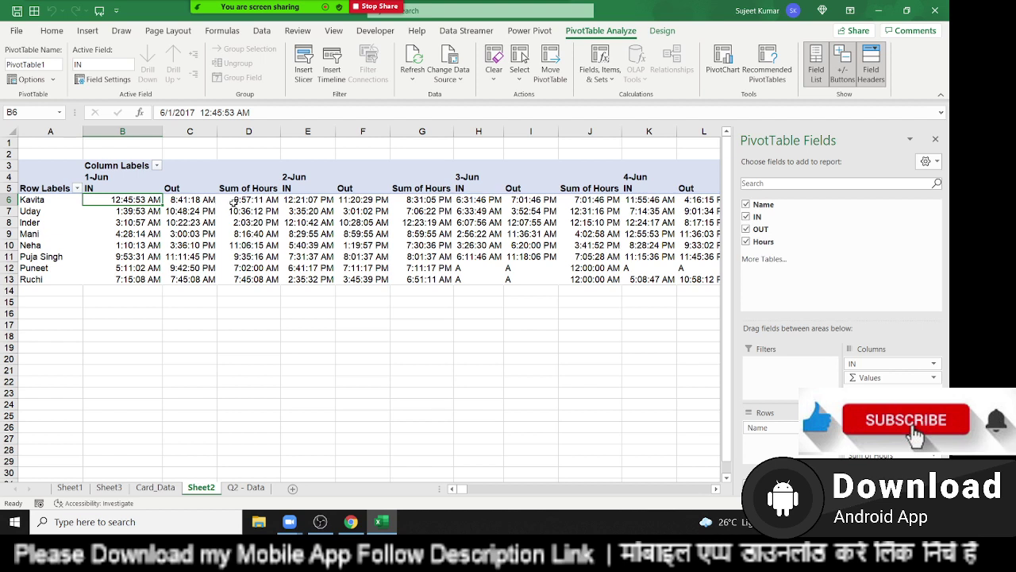
Inspect the Sum of Hours values, then remove the Hours field from the pivot.
mouse_move(234, 201)
drag(235, 201, 239, 225)
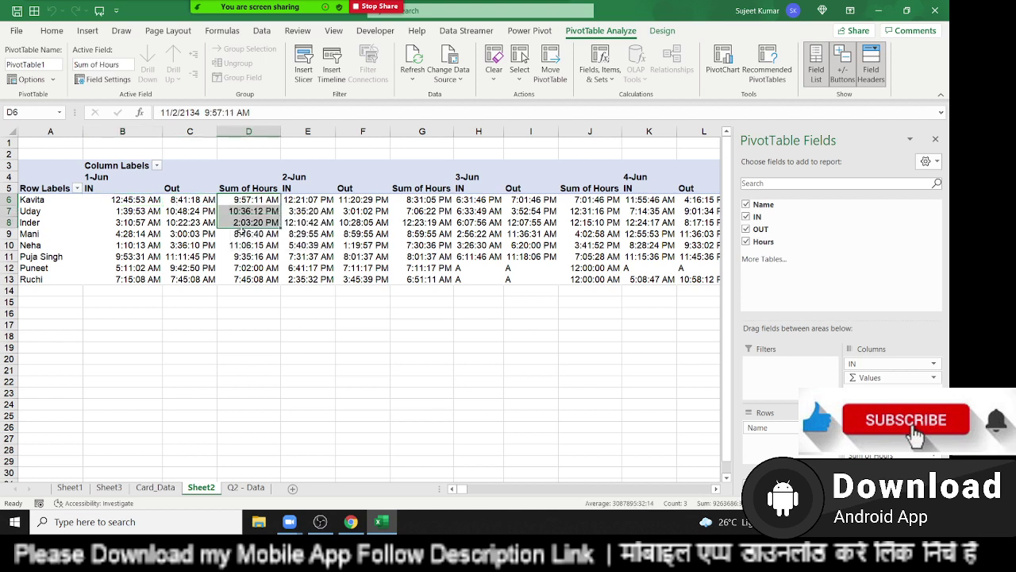
click(249, 201)
mouse_move(251, 247)
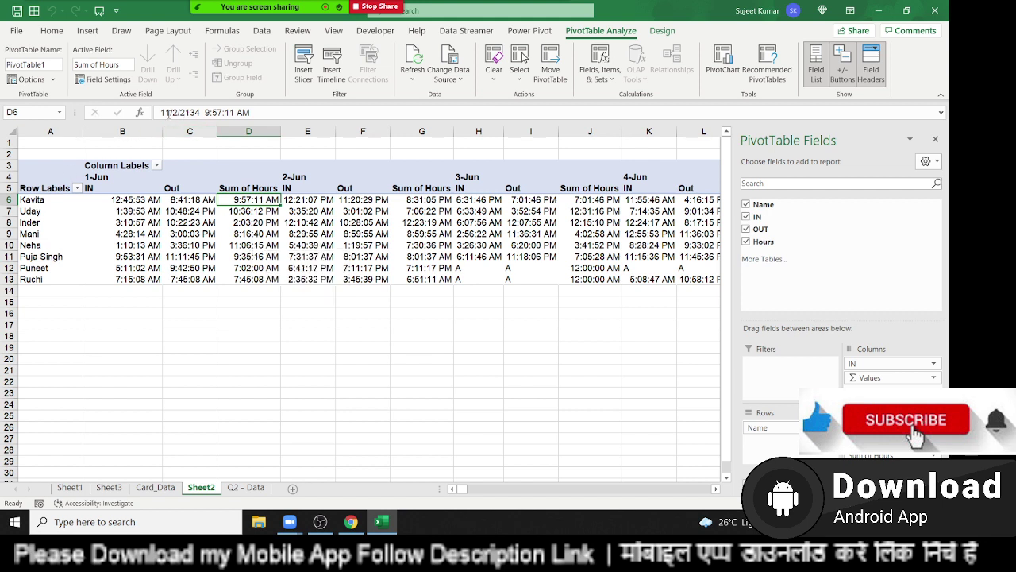
click(168, 116)
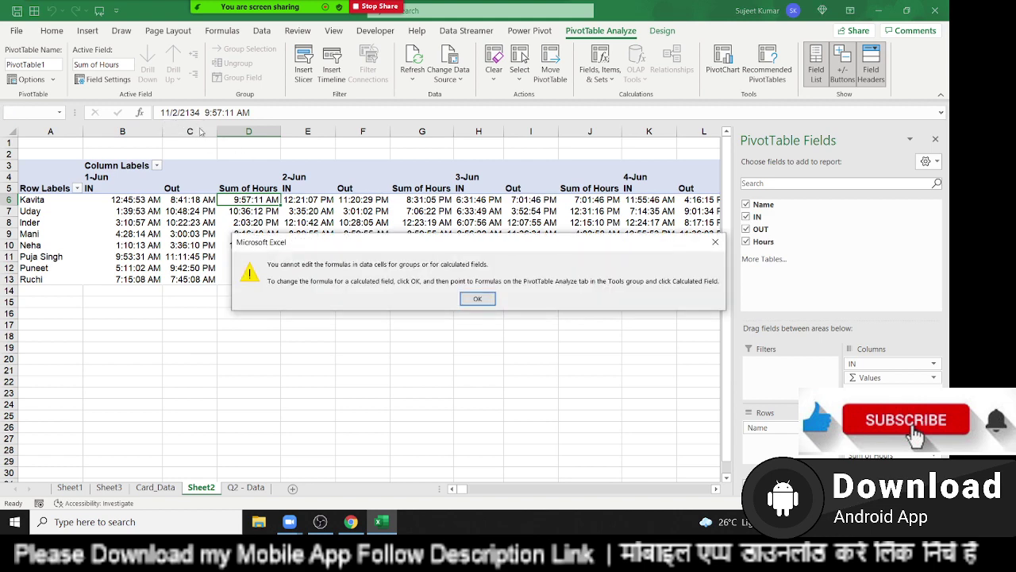
key(Return)
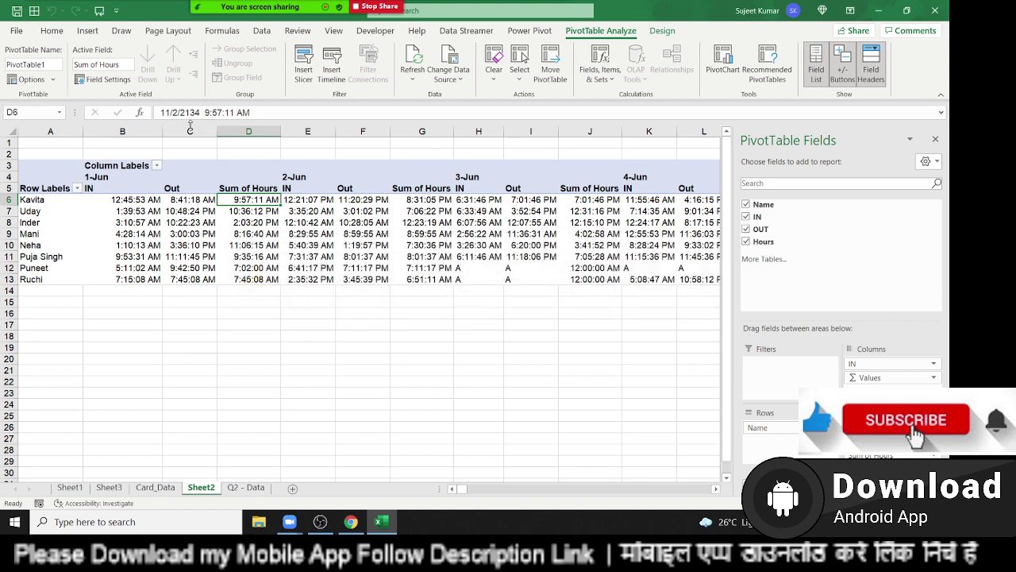
key(ctrl+shift+asciitilde)
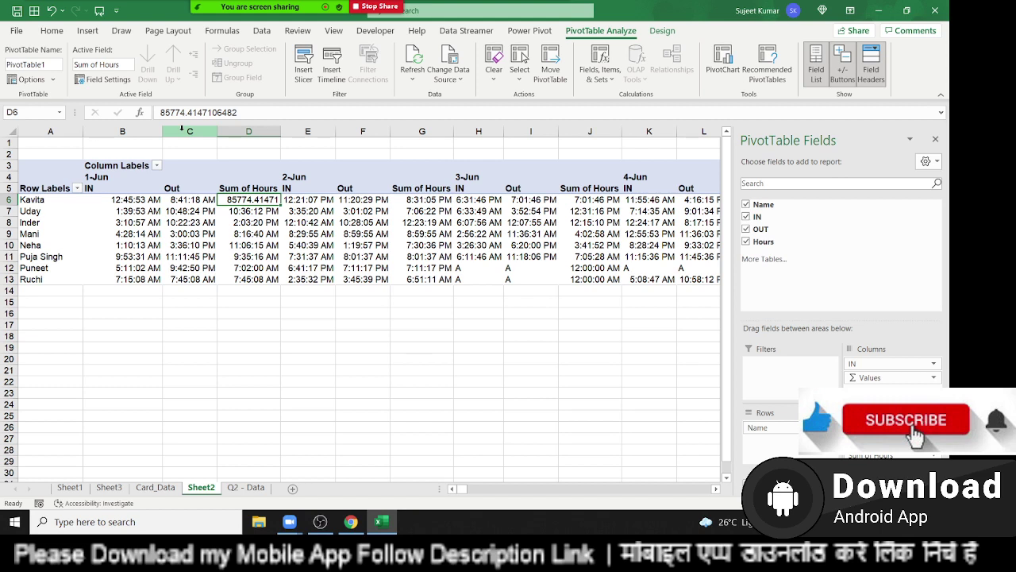
key(ctrl+z)
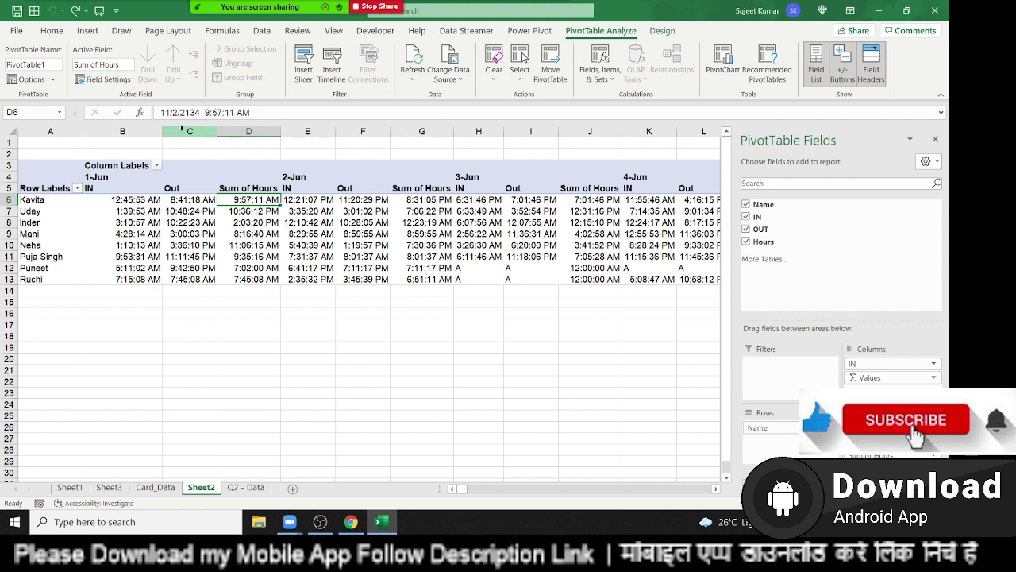
click(746, 242)
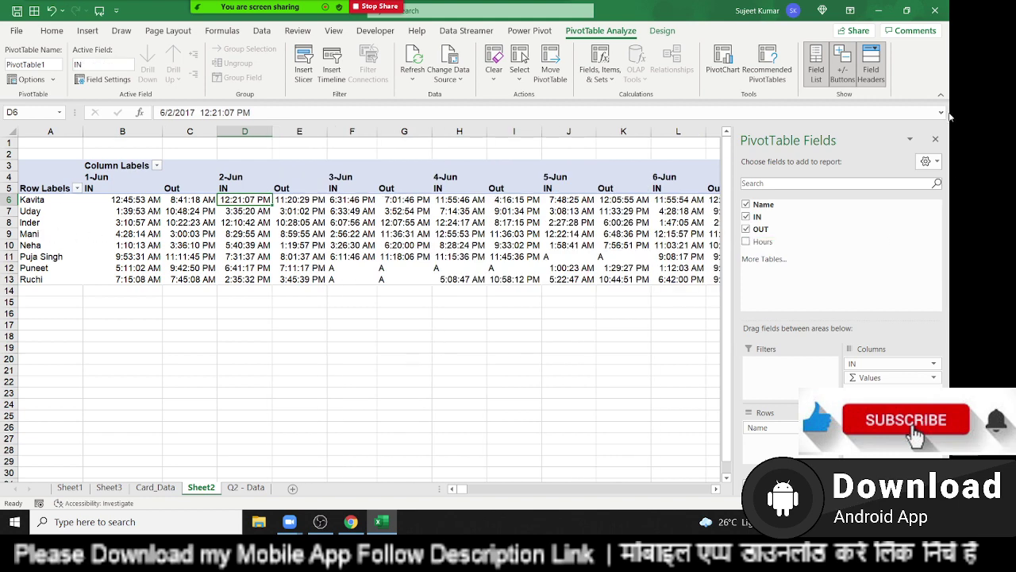
Hide the field list and rename the Row Labels heading to 'Name'.
click(936, 140)
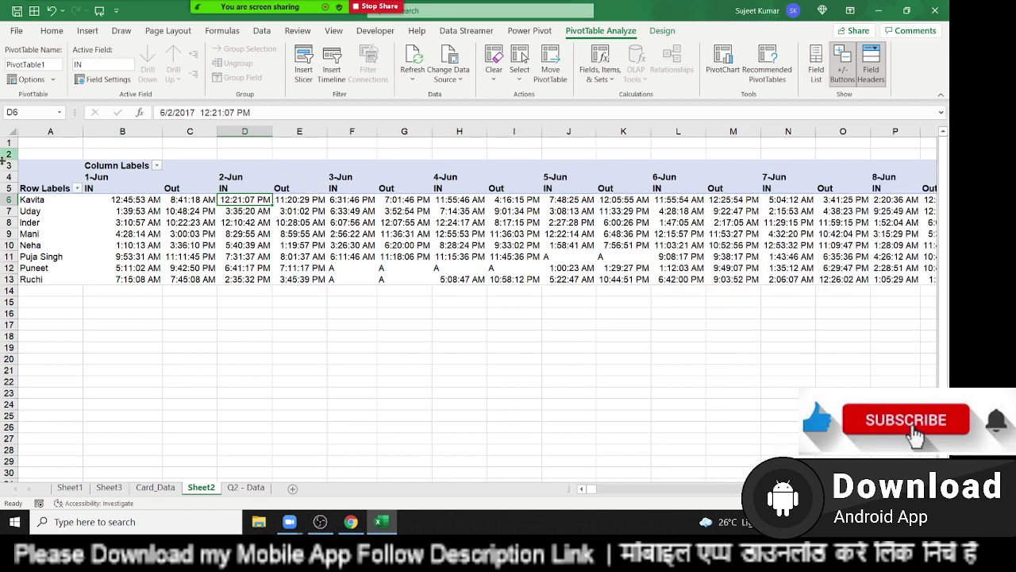
click(49, 188)
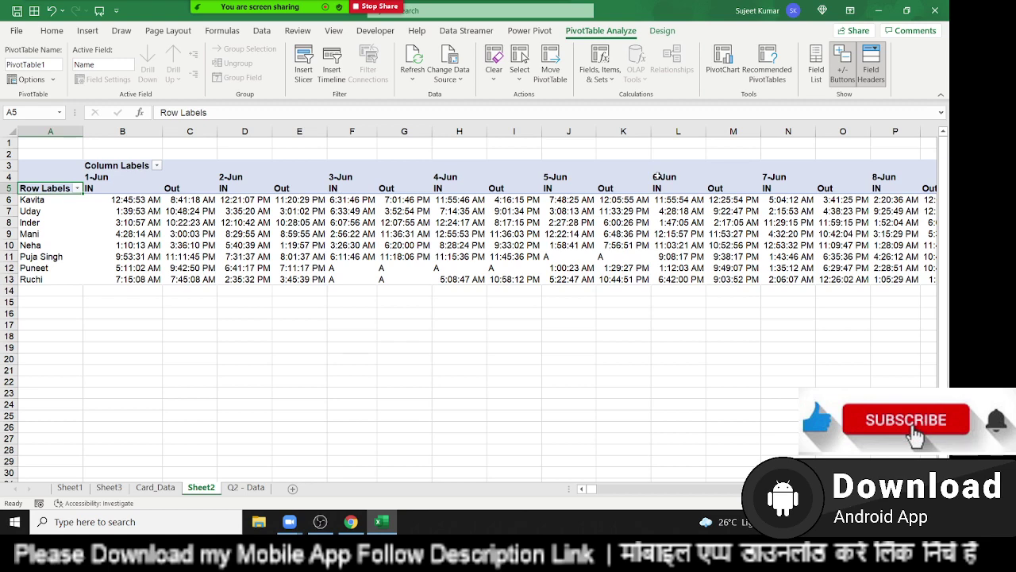
text(Nam)
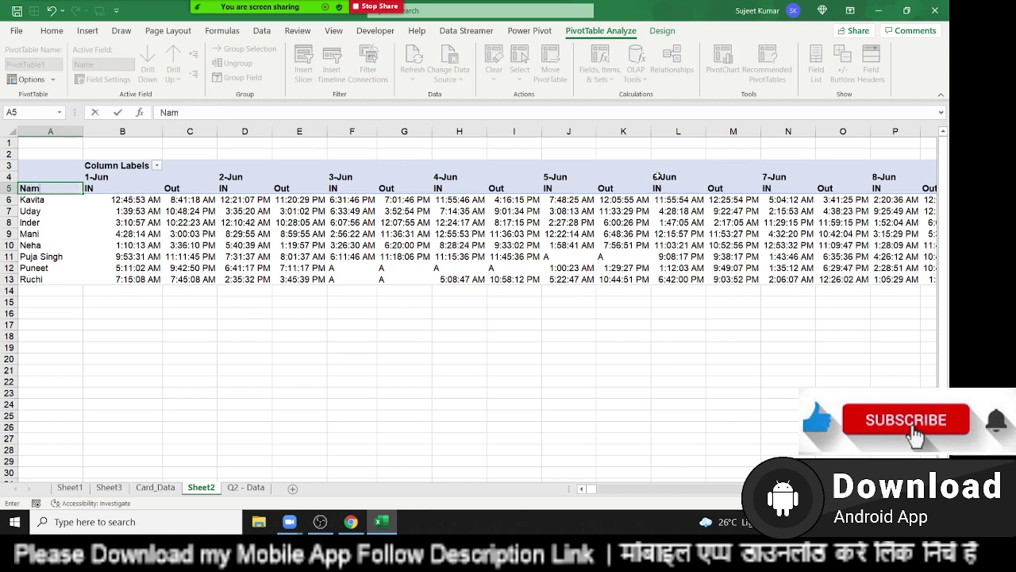
key(Return)
Copy the attendance table from A4 across all dates down to row 13.
key(Up)
key(Up)
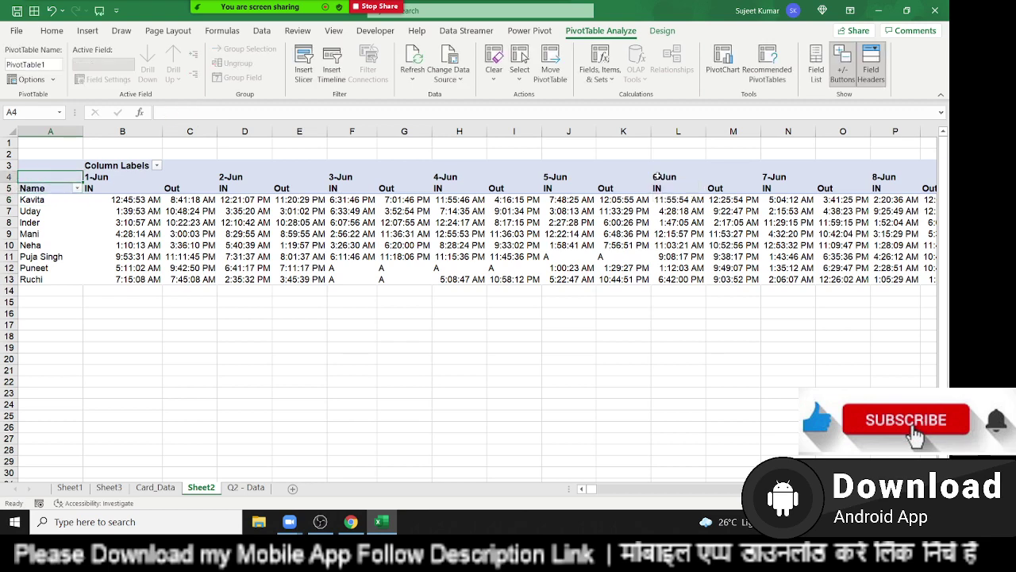
drag(50, 177, 937, 176)
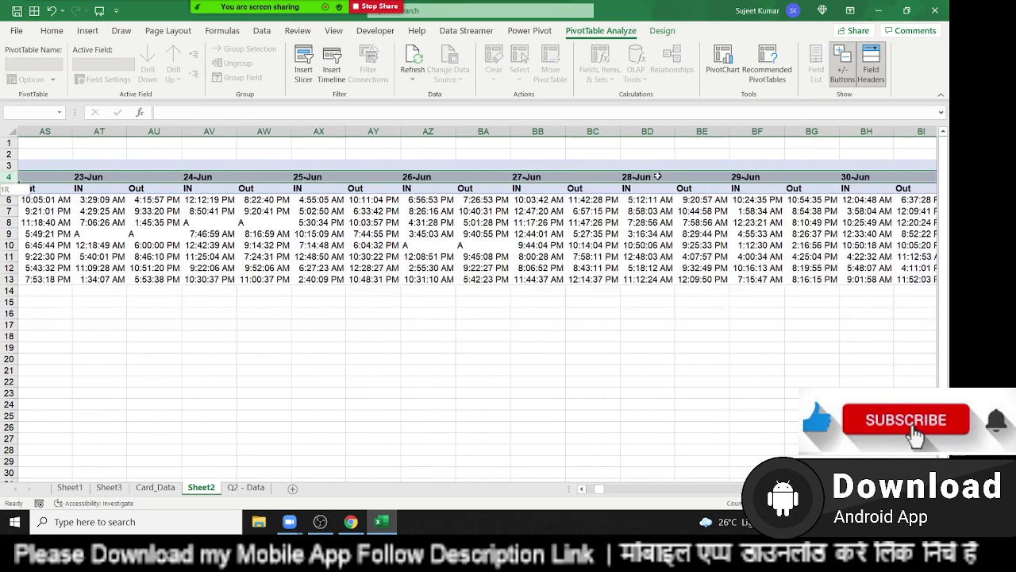
key(ctrl+shift+Down)
key(ctrl+shift+Down)
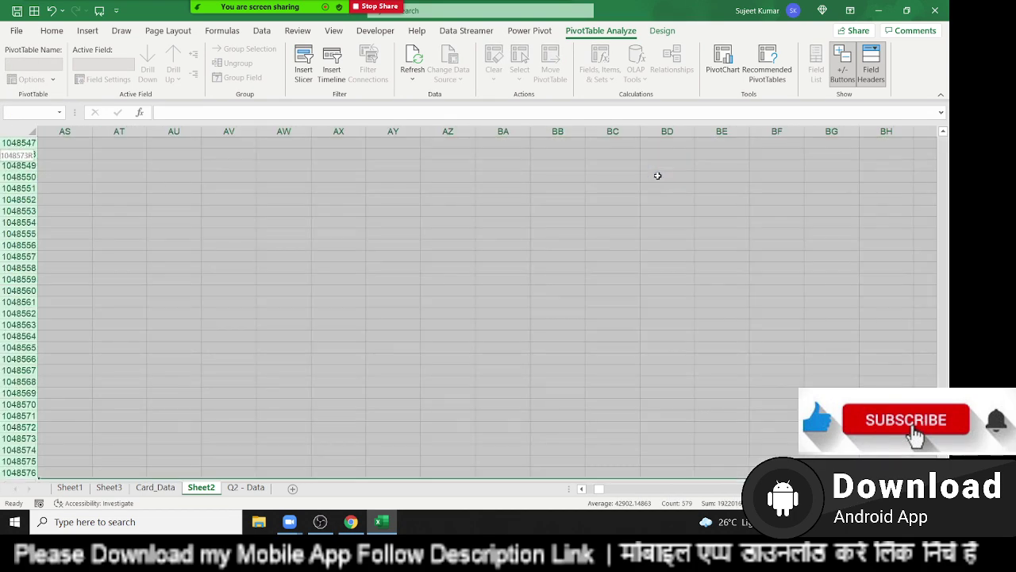
key(ctrl+shift+Up)
key(ctrl+c)
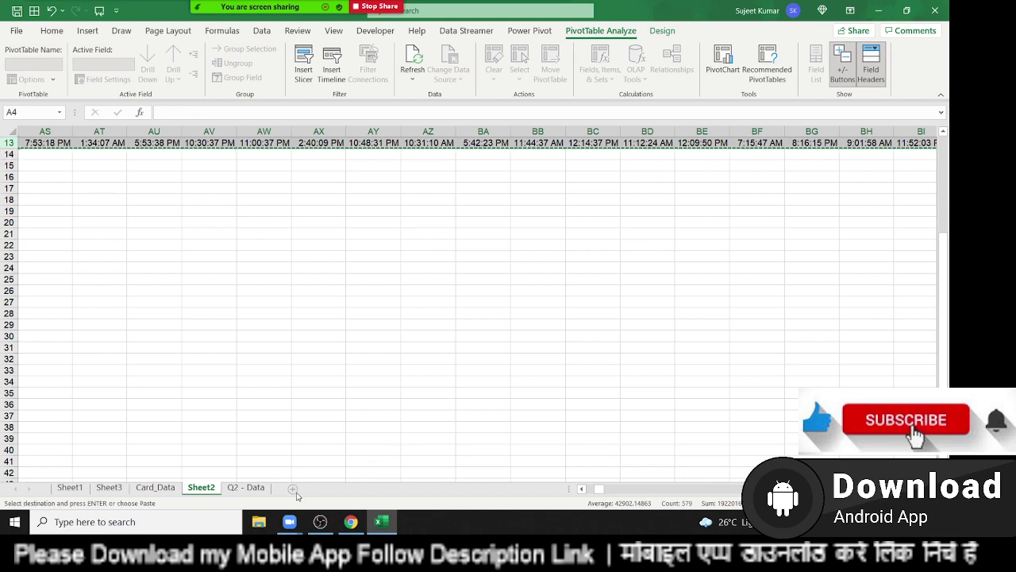
Add a new Sheet4 and paste the copied attendance table at cell A4.
click(292, 487)
click(42, 177)
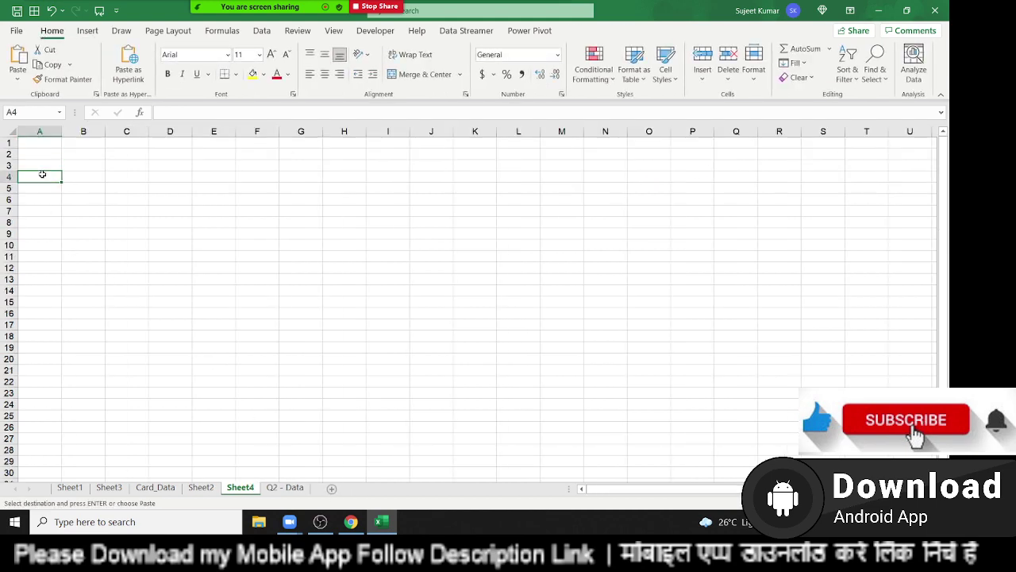
key(ctrl+v)
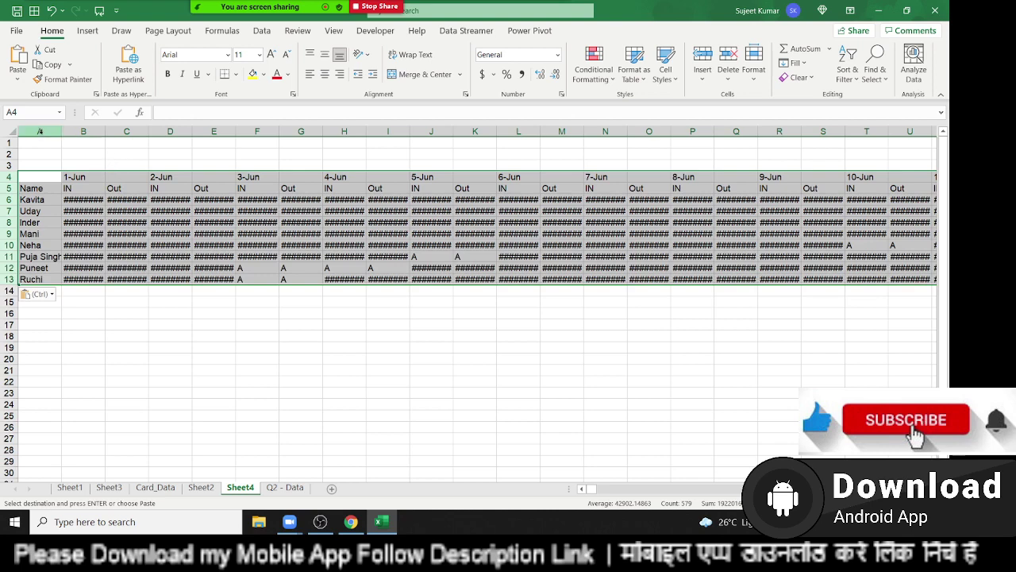
Autofit all columns so the times display, then target the two blank rows above the dates.
click(6, 132)
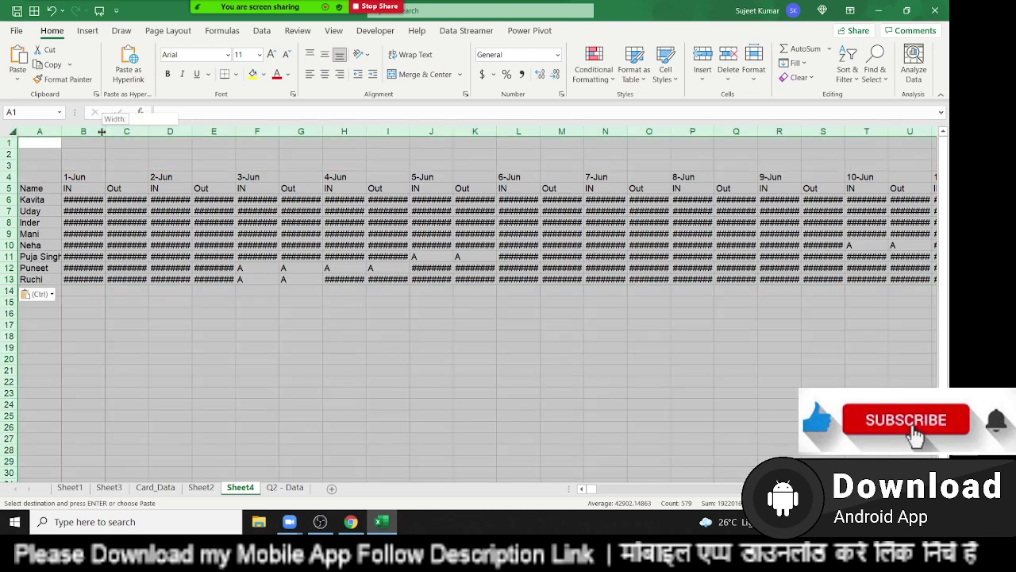
double_click(100, 131)
click(143, 210)
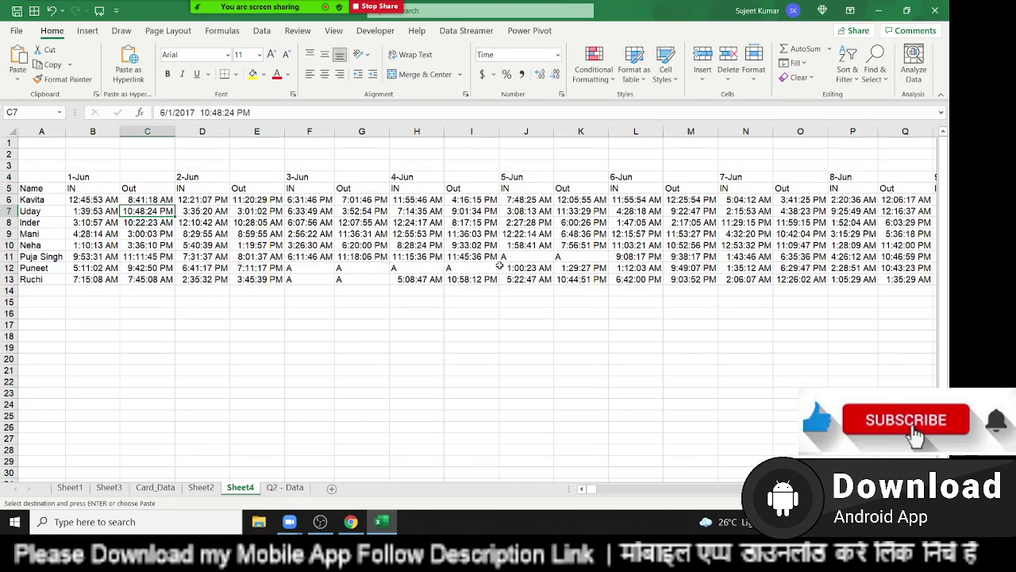
key(Up)
key(Up)
key(Up)
key(Left)
key(Up)
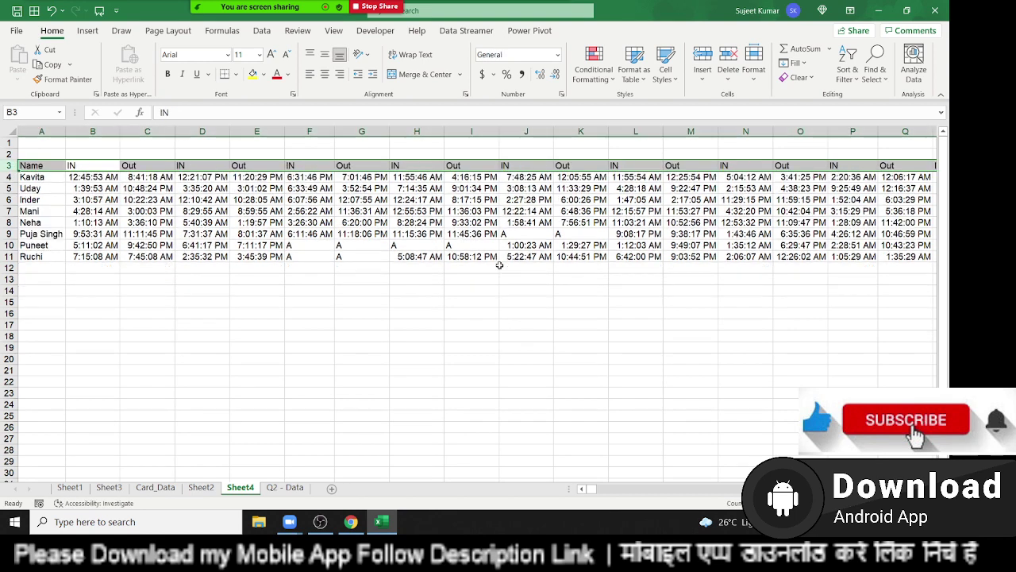
key(ctrl+z)
key(ctrl+z)
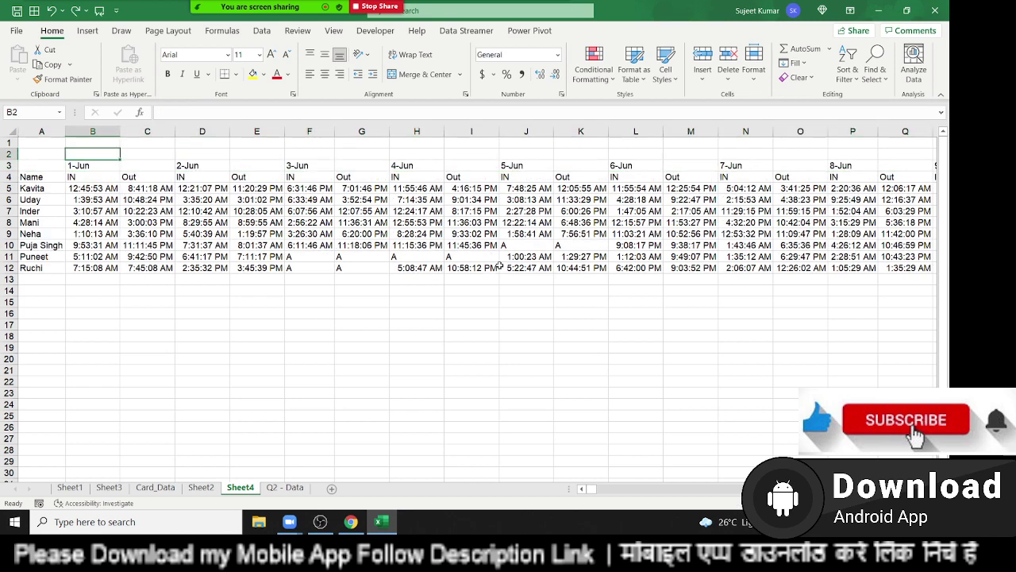
key(ctrl+z)
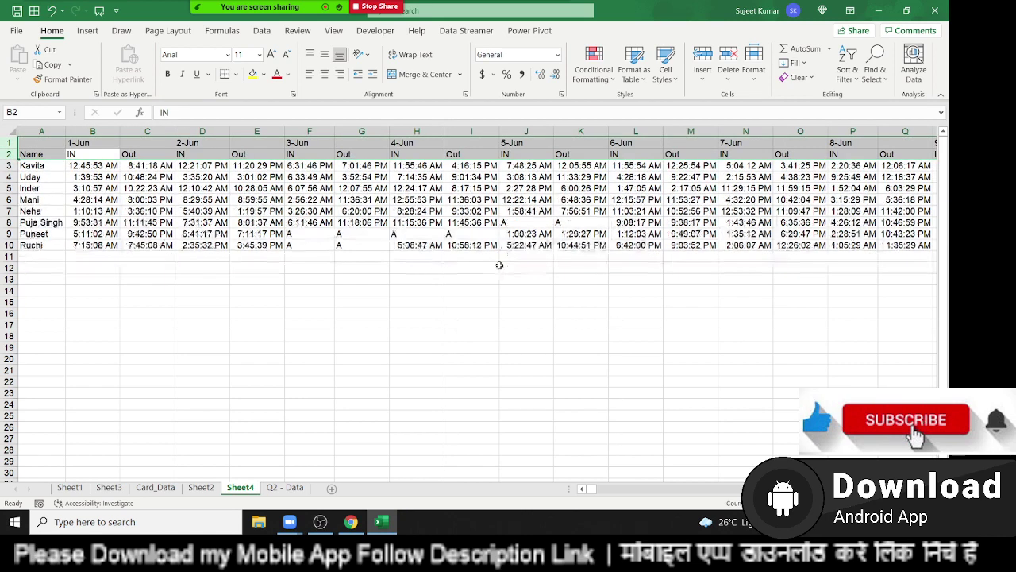
Delete the blank rows, insert a new top row, and enter 1 and 2 in B1 and C1.
key(ctrl+y)
key(ctrl+shift+plus)
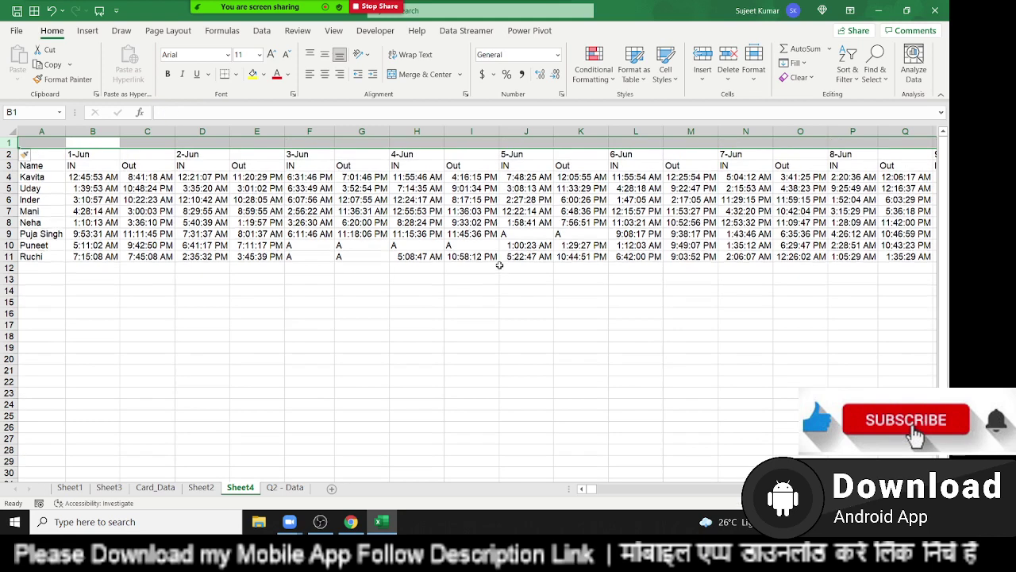
text(1)
key(Tab)
text(2)
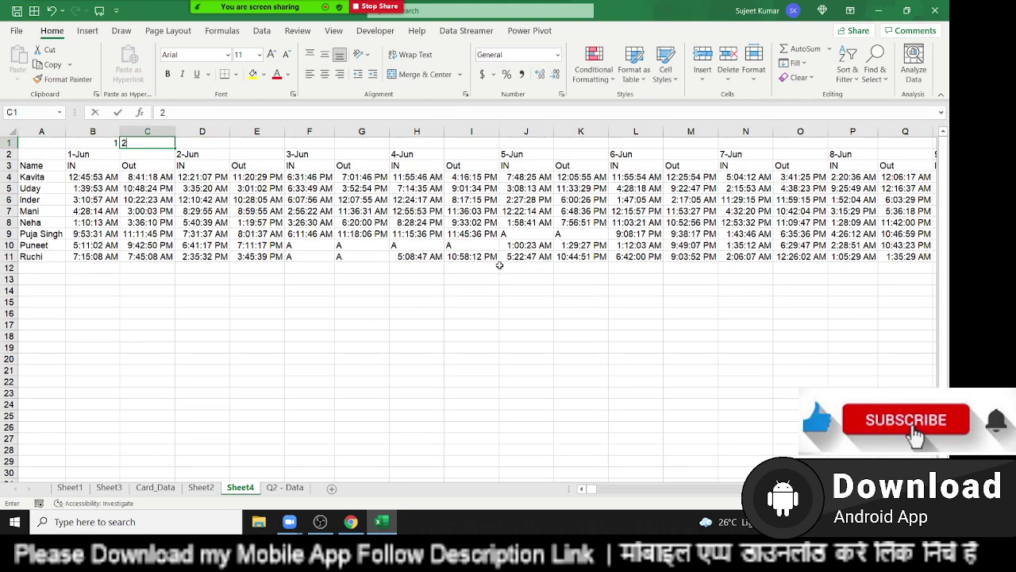
key(Tab)
text(2)
key(ctrl+Return)
Extend the 1, 2 series along row 1 to 60 in column BI.
key(Down)
key(Down)
key(shift+Left)
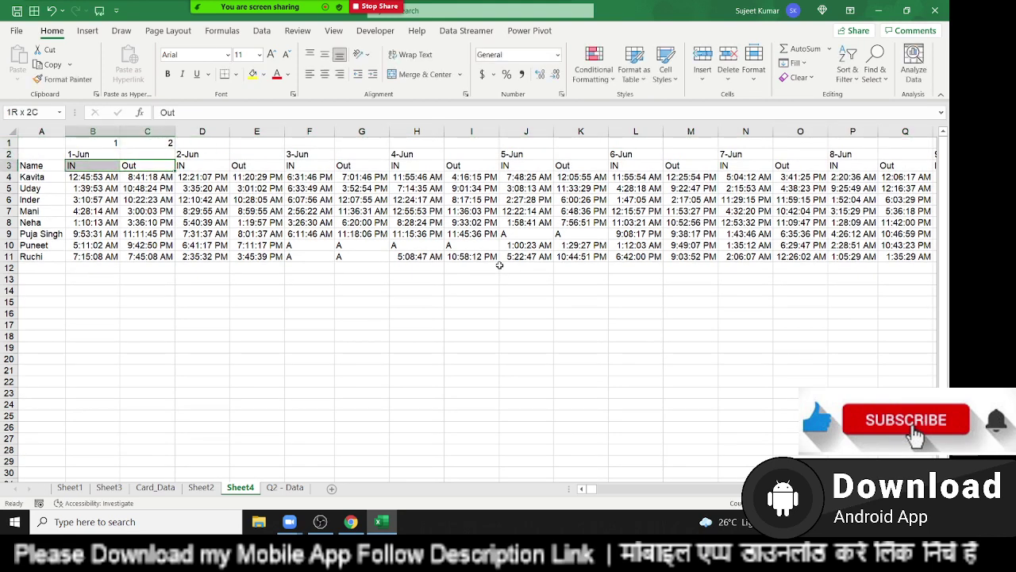
key(ctrl+v)
key(Up)
key(Up)
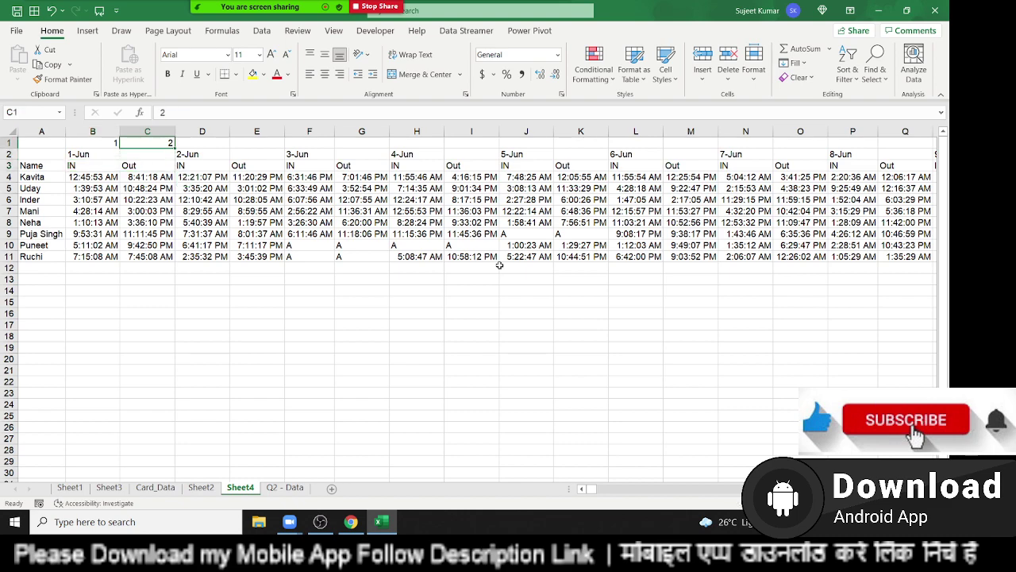
key(shift+Left)
key(ctrl+v)
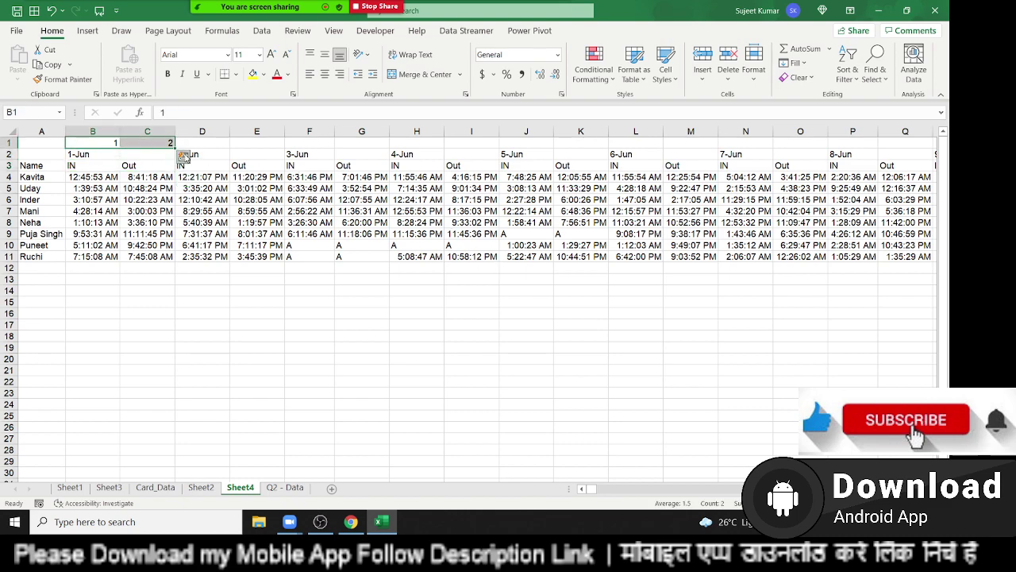
drag(176, 147, 950, 244)
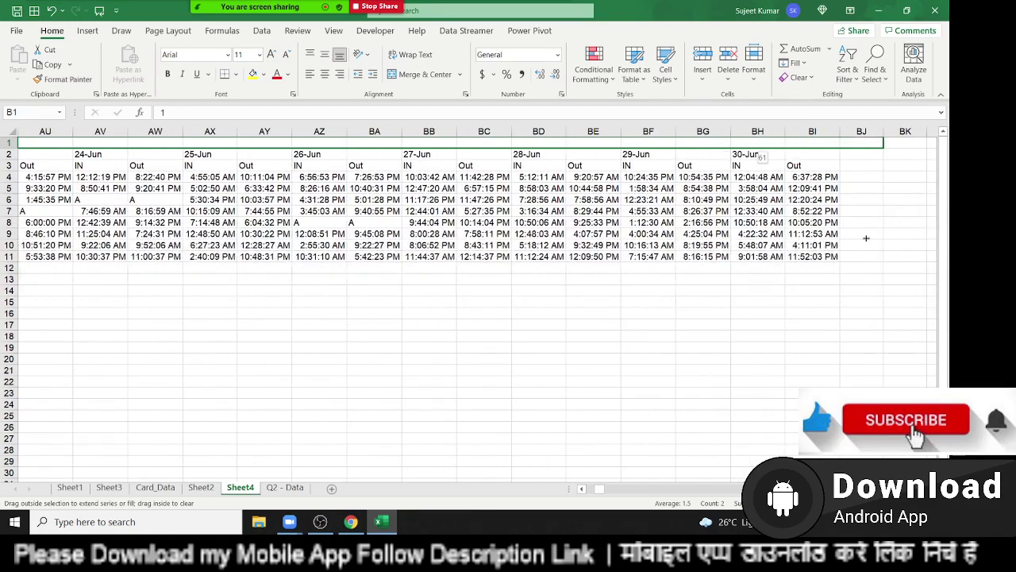
drag(949, 244, 835, 235)
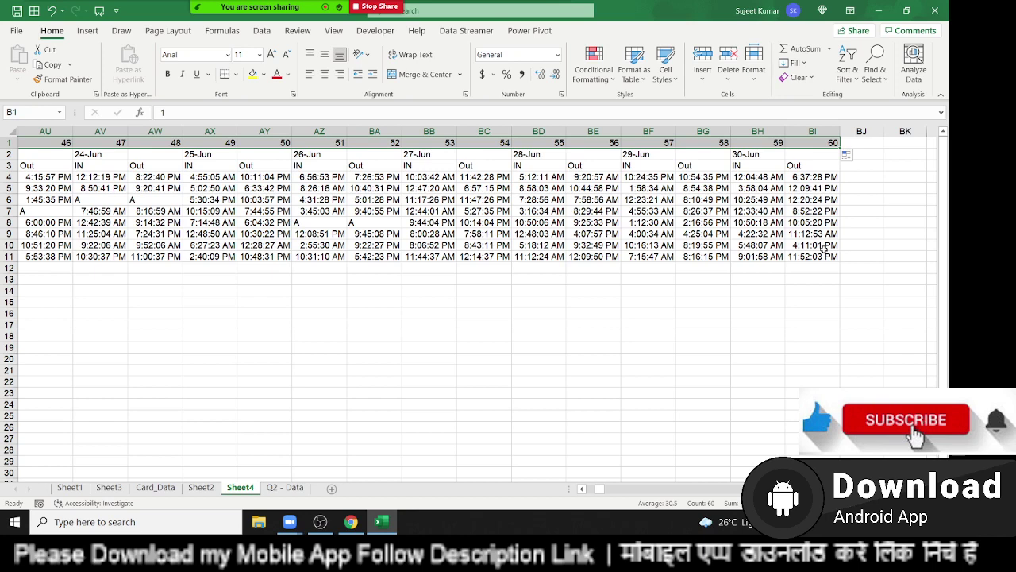
Enter 1, 1, 2, 2 in B1:E1 and fill row 1 as a series through BI1.
key(Home)
key(Right)
key(Right)
key(Right)
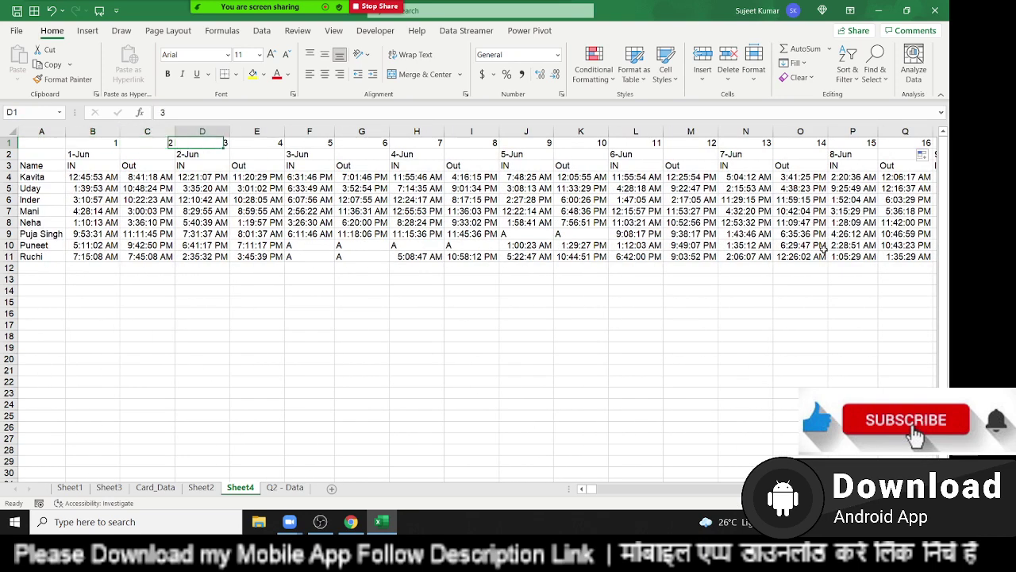
text(=)
key(Left)
key(Left)
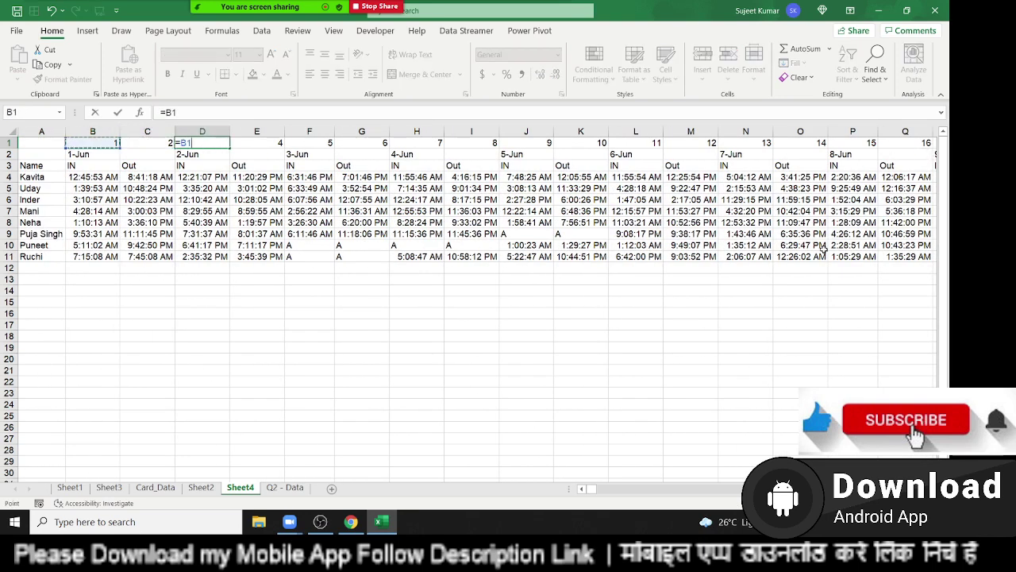
key(Escape)
key(Left)
text(1)
key(ctrl+Return)
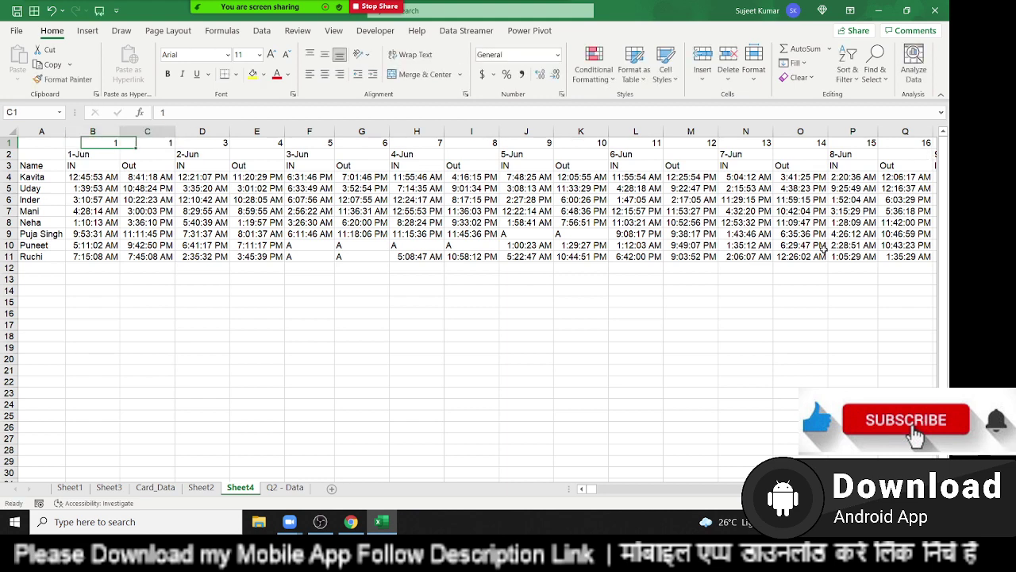
key(Right)
text(2)
key(Right)
text(2)
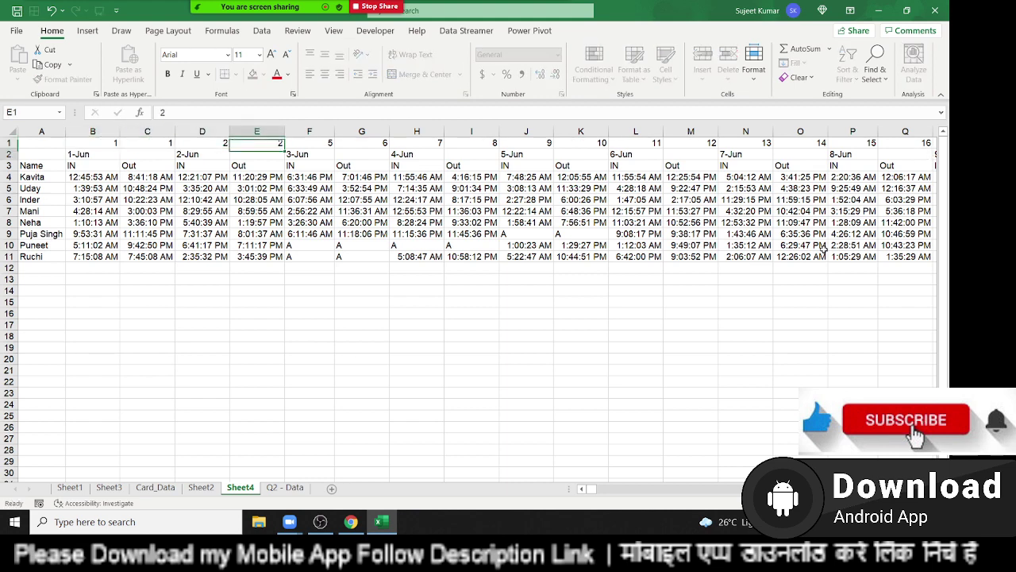
key(Left)
key(Left)
key(Left)
key(shift+Right)
key(shift+Right)
key(shift+Right)
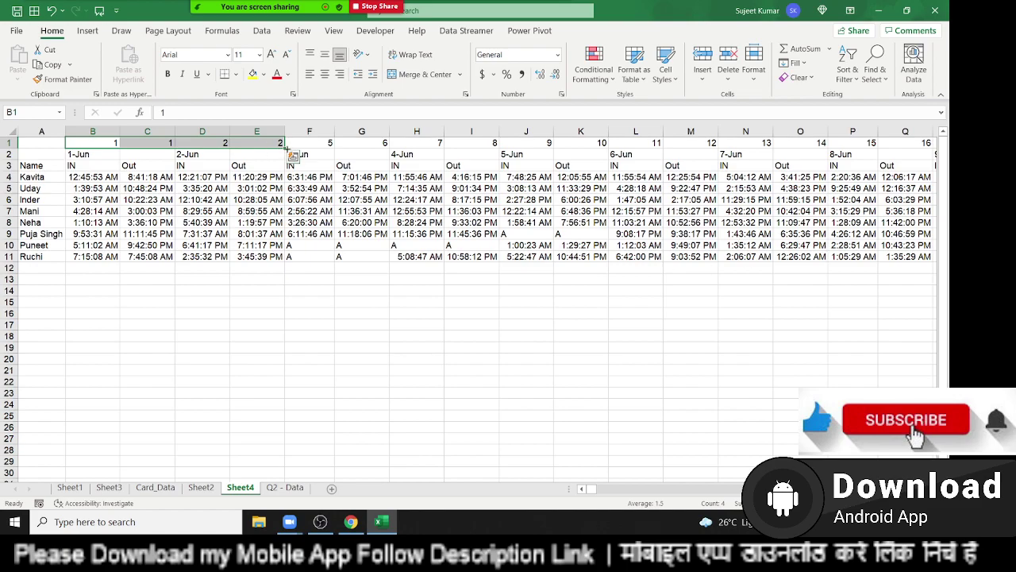
drag(287, 148, 944, 161)
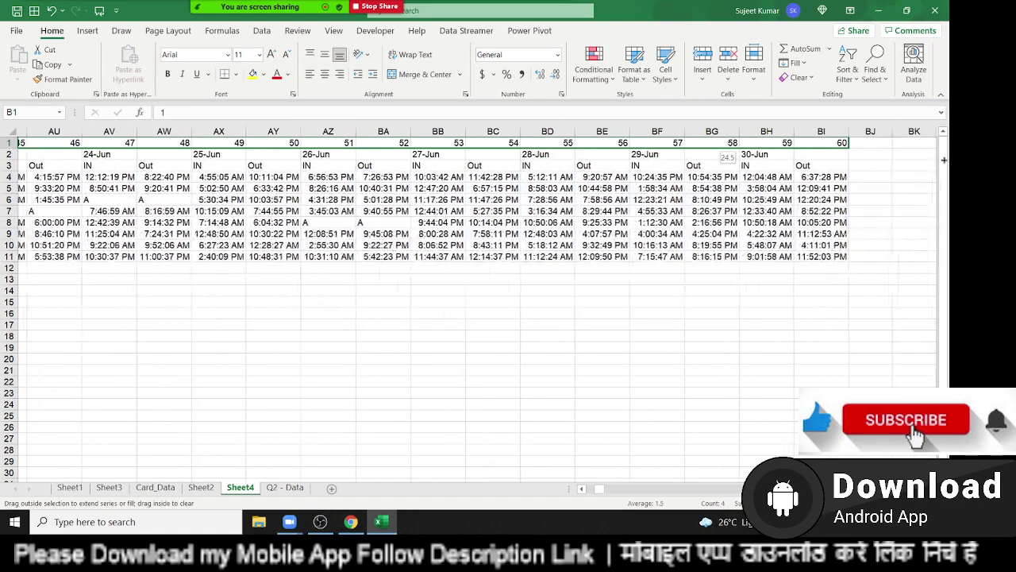
drag(944, 160, 833, 156)
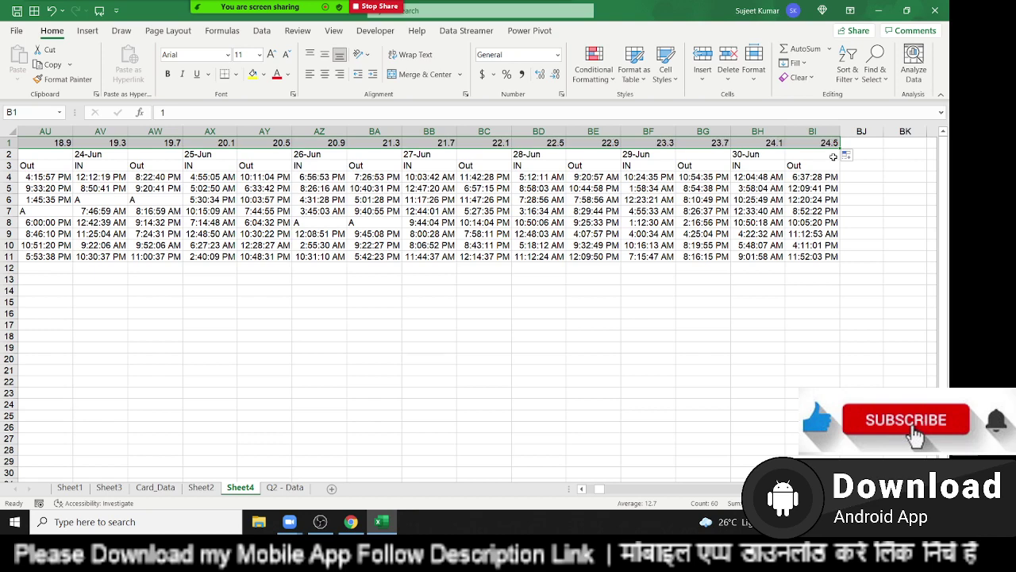
Put the formula =B1+1 in D1 and fill it right to BI1 with Ctrl+R.
key(ctrl+Home)
key(Right)
key(Right)
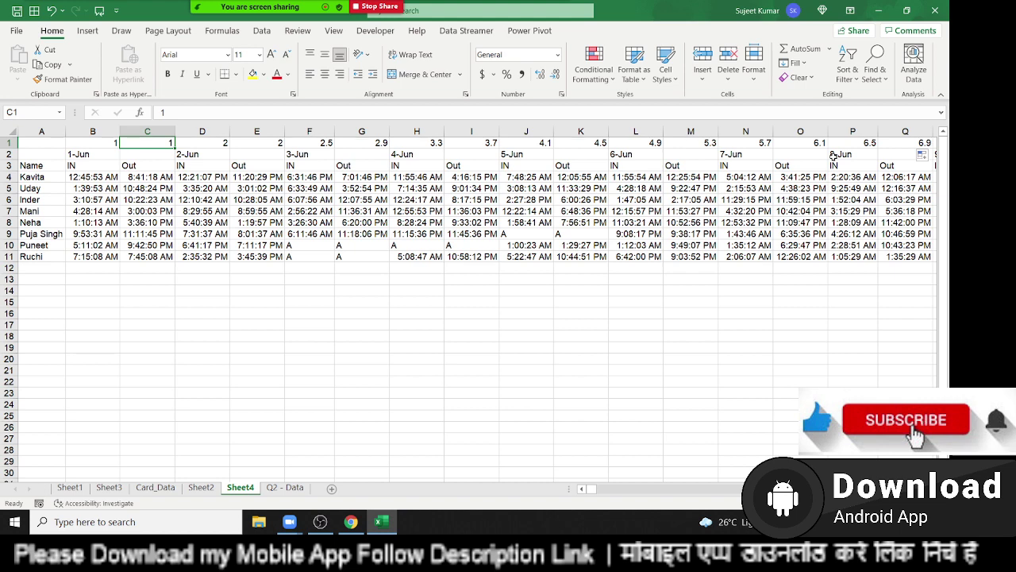
key(Right)
text(=)
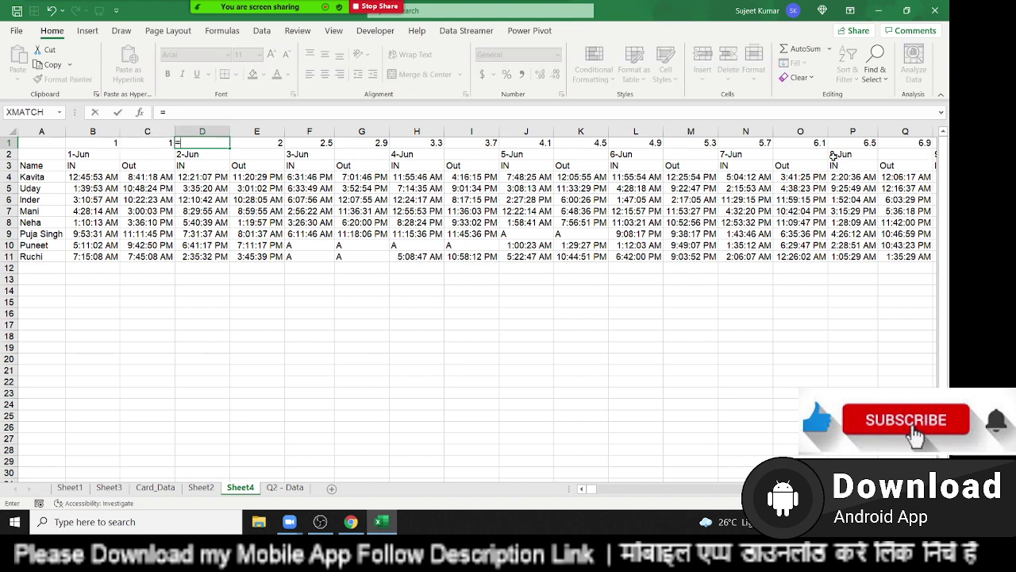
key(Left)
key(Left)
text(+)
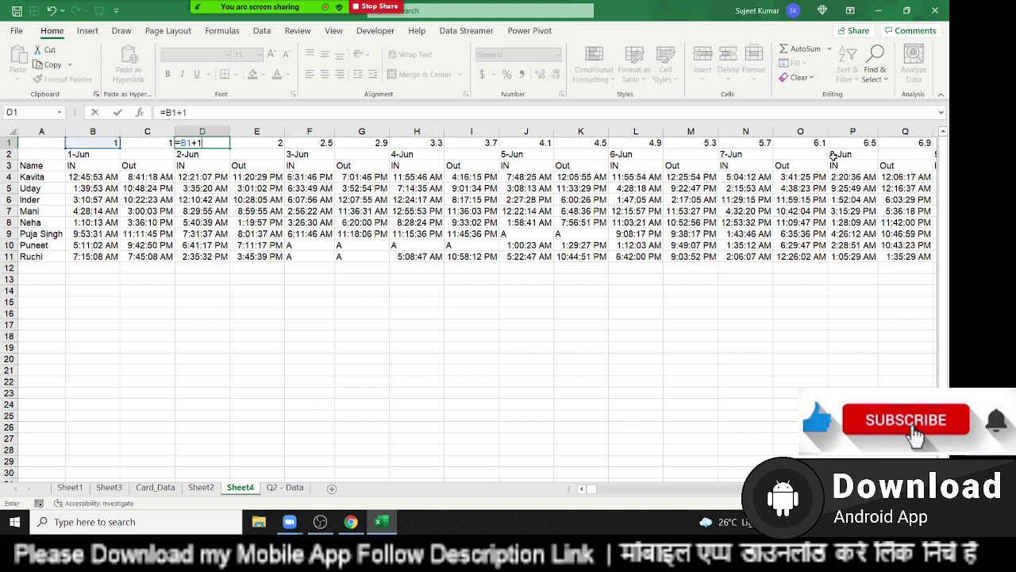
key(ctrl+Return)
key(ctrl+shift+Right)
key(ctrl+r)
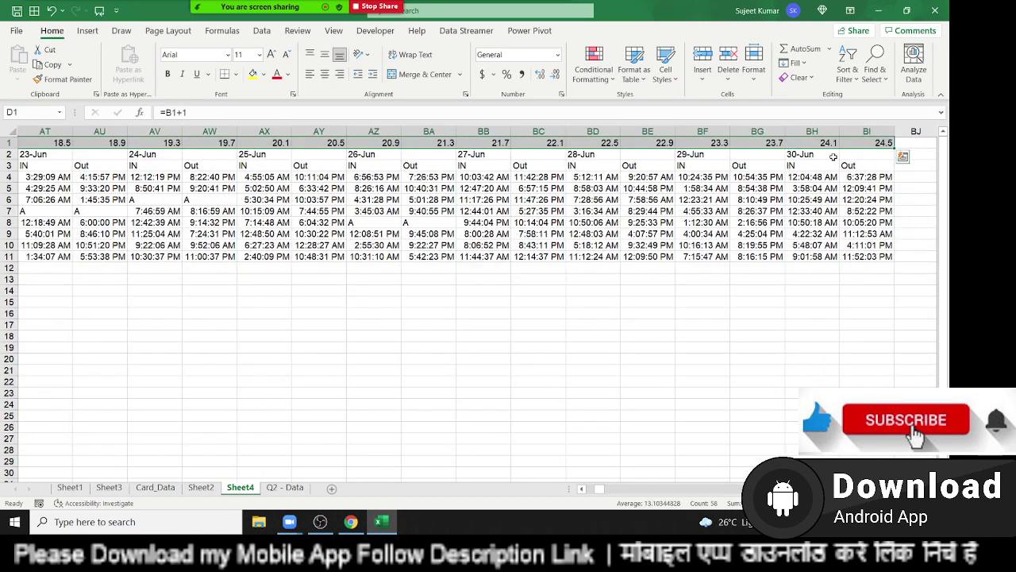
Copy the day numbers in B1:BI1 and paste them back as values only.
key(Left)
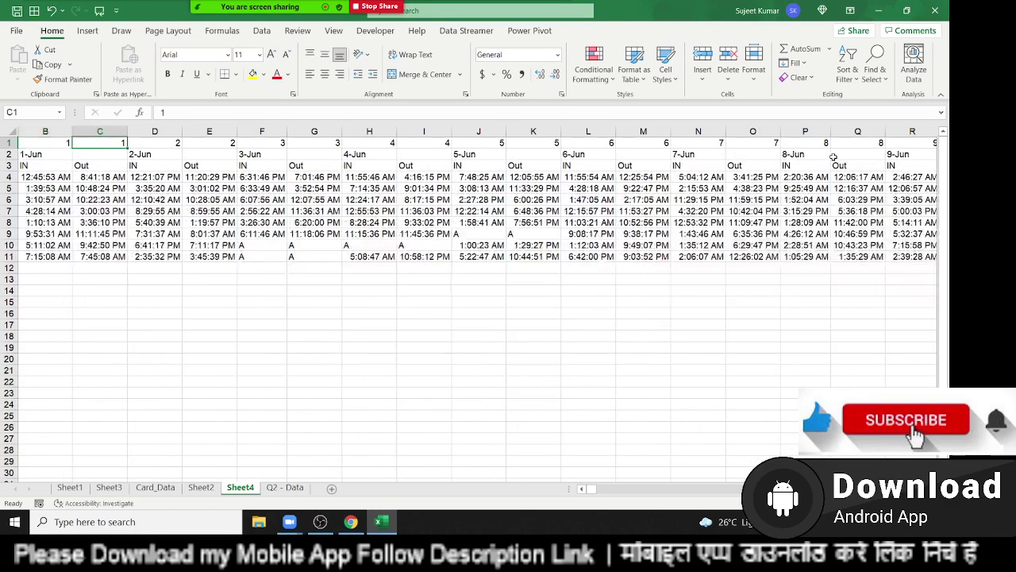
key(Left)
key(ctrl+shift+Right)
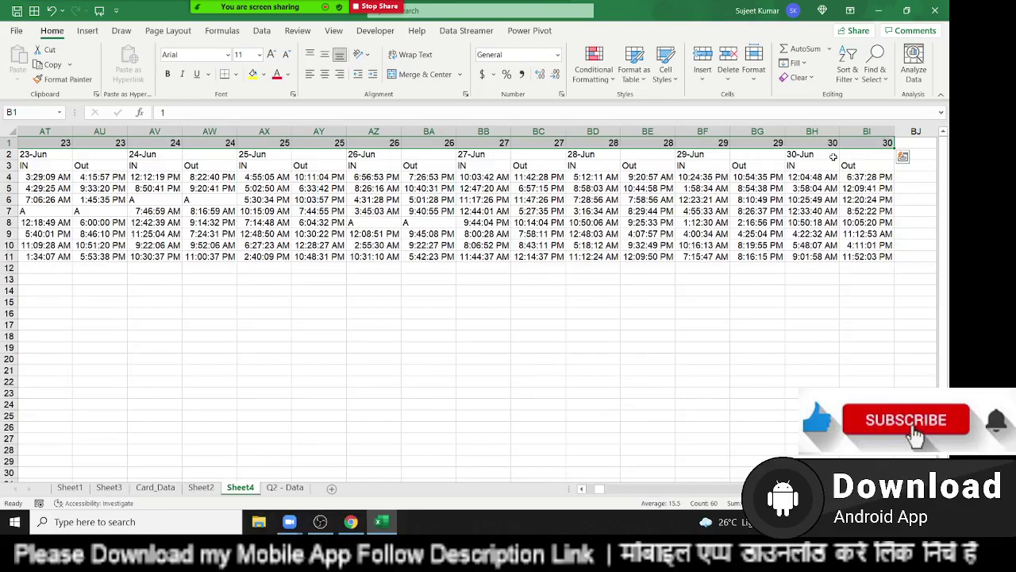
key(ctrl+c)
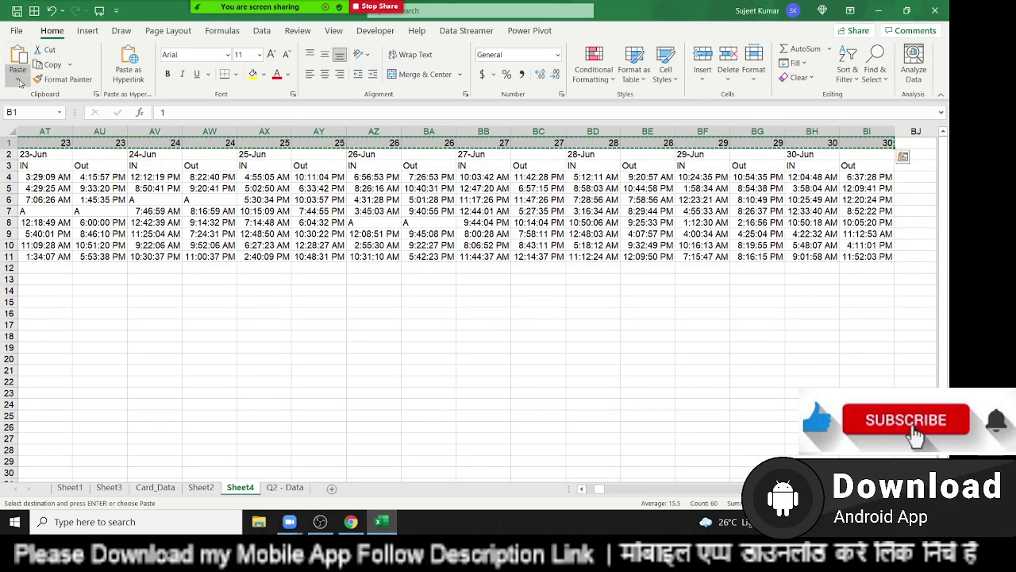
click(17, 78)
click(15, 173)
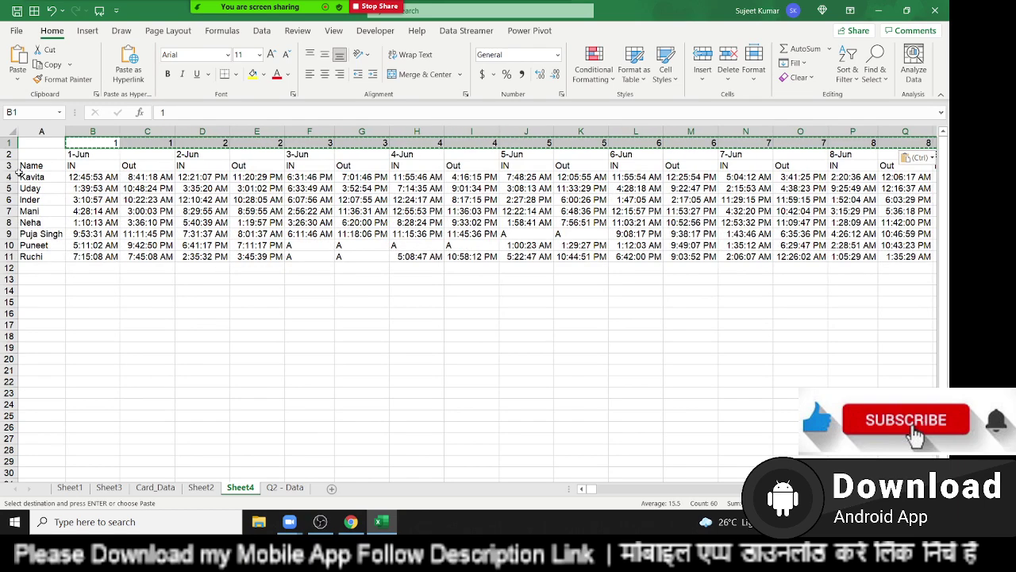
Enter 1 and 2 in BJ1:BK1 and fill the series to 30 in CM1.
key(Escape)
key(Right)
key(ctrl+Right)
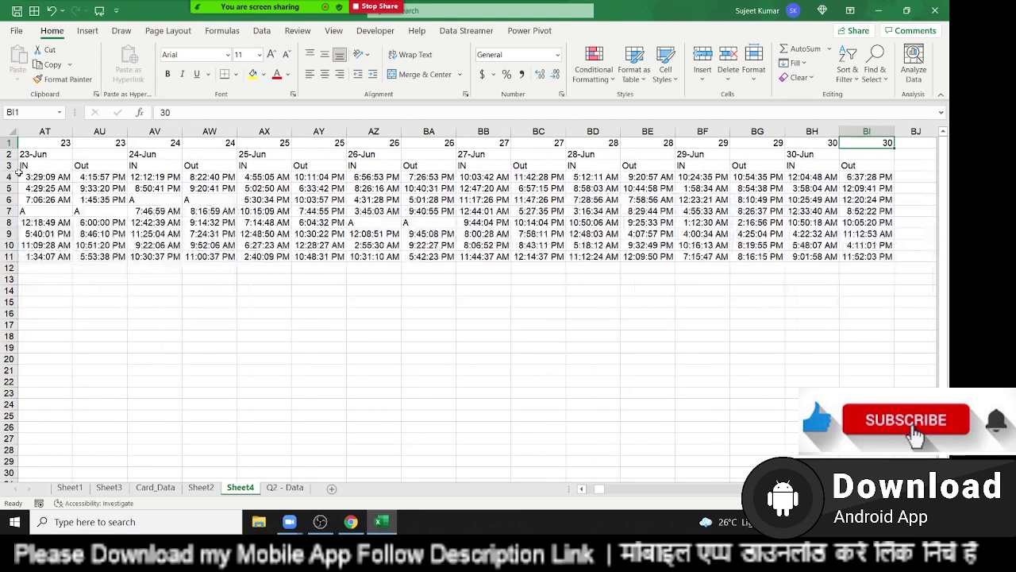
key(Right)
text(1)
key(Tab)
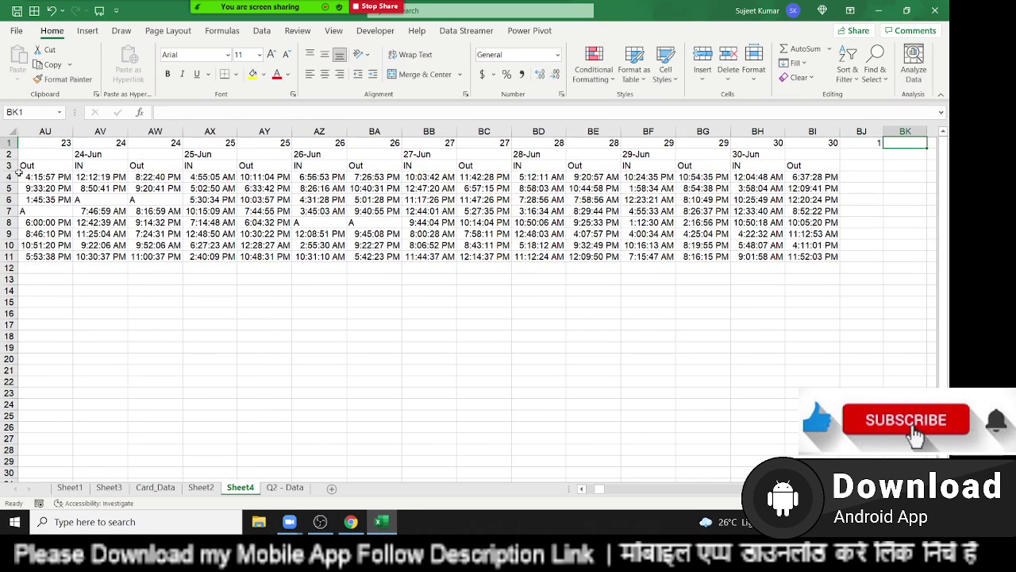
text(2)
key(Tab)
key(Left)
key(Left)
key(shift+Right)
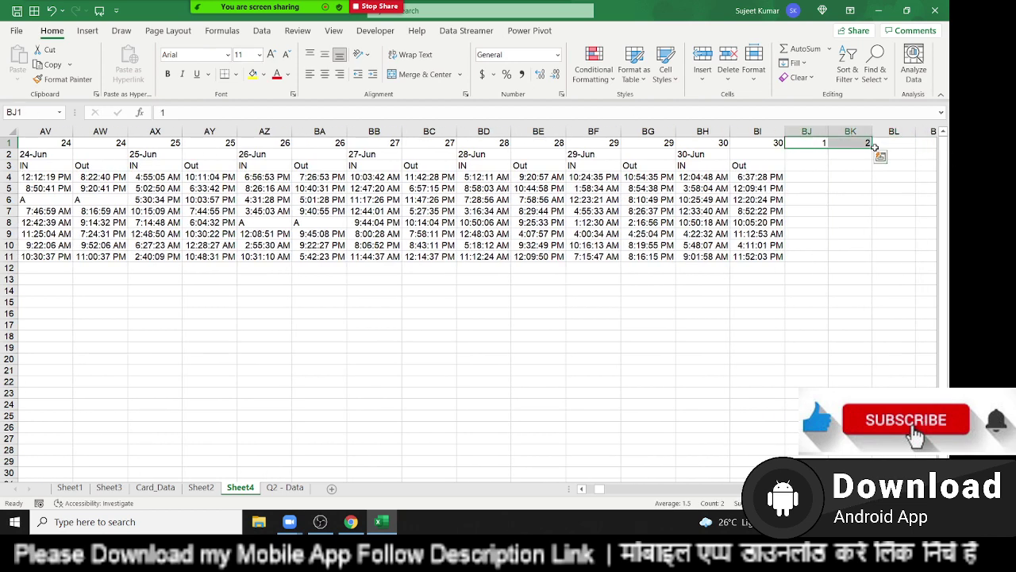
mouse_move(872, 147)
mouse_down()
mouse_move(214, 164)
mouse_move(944, 174)
mouse_up()
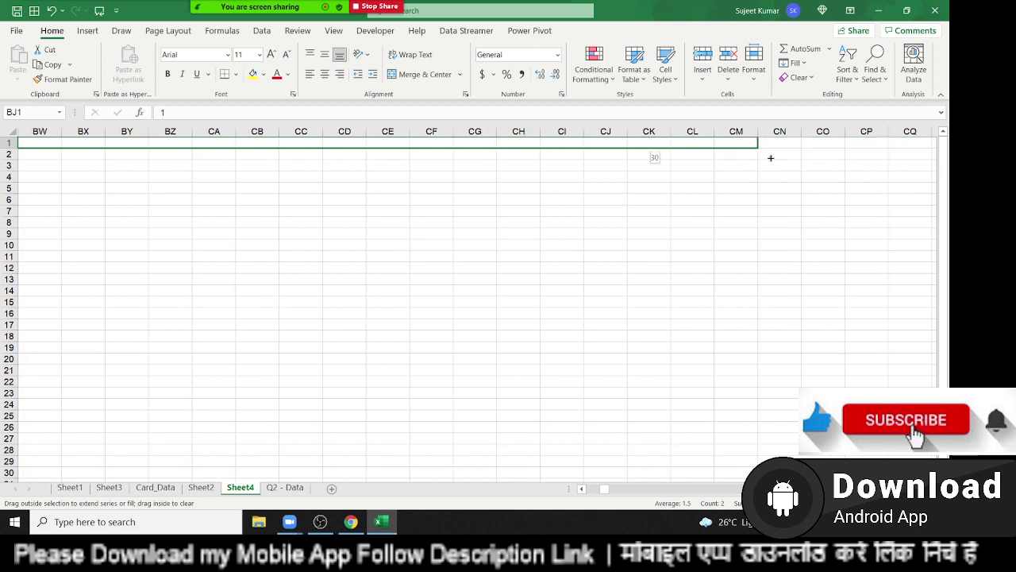
drag(944, 174, 770, 158)
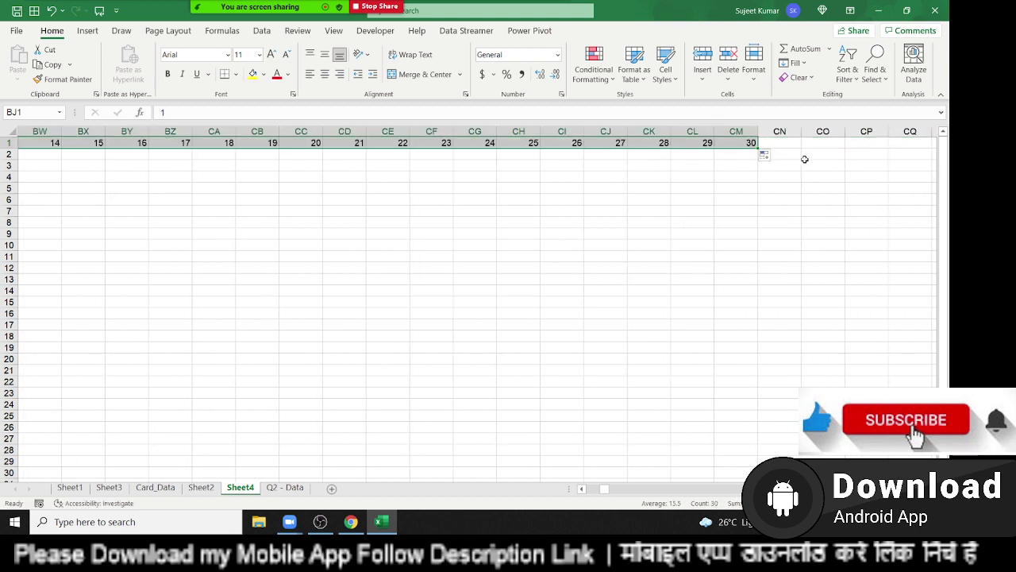
Type Hours in BJ3 and fill it across BJ3:CM3 with Ctrl+R.
key(Left)
key(Left)
key(Down)
key(Down)
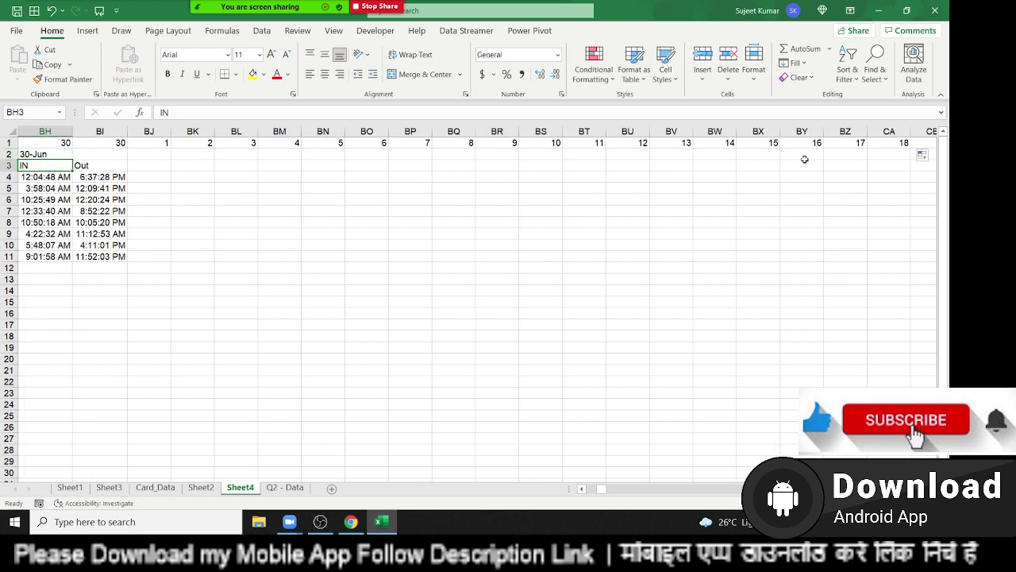
key(Right)
key(Right)
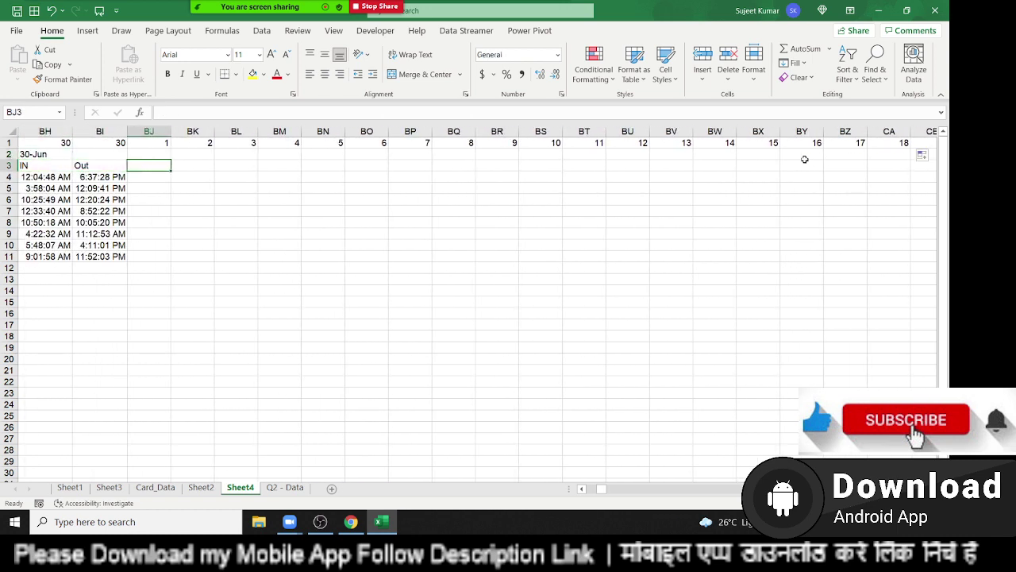
text(Hour)
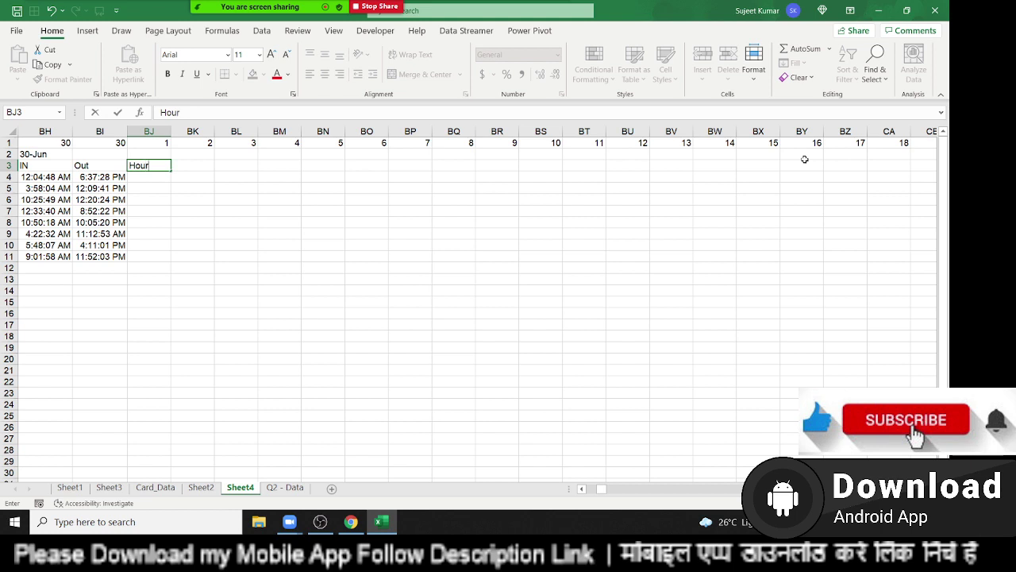
key(Return)
key(Up)
key(Up)
key(Up)
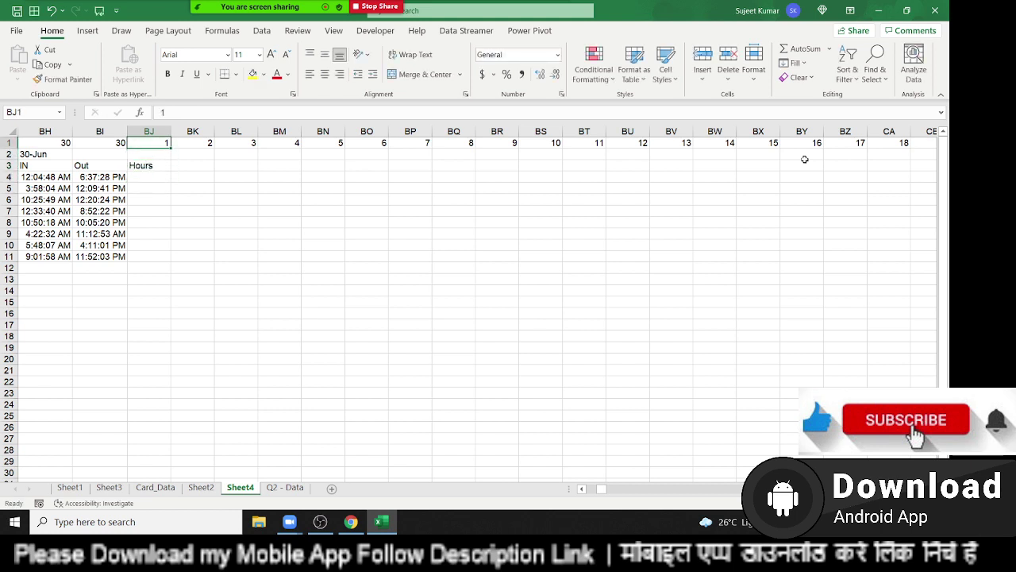
key(ctrl+Right)
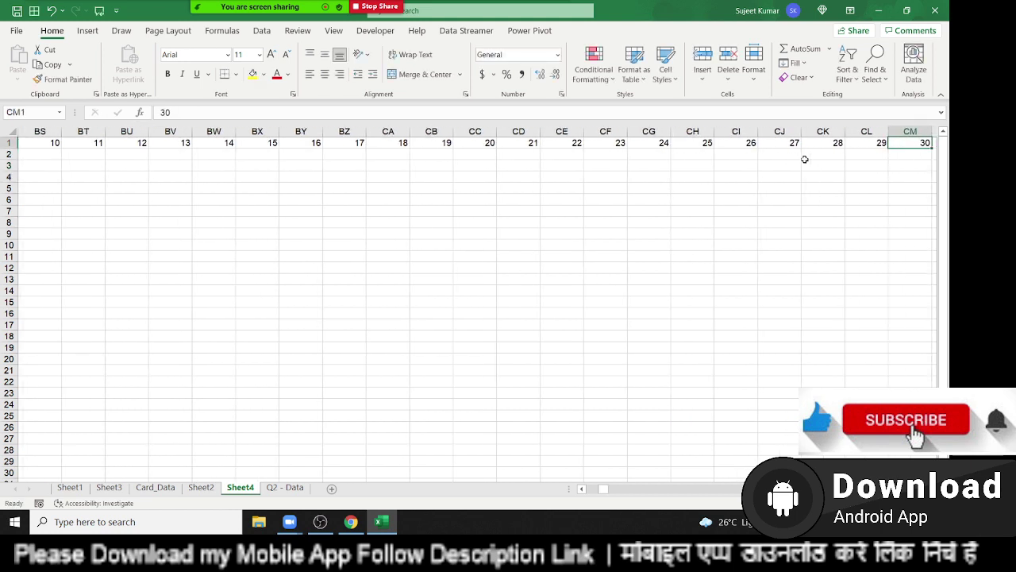
key(Down)
key(Down)
key(ctrl+shift+Left)
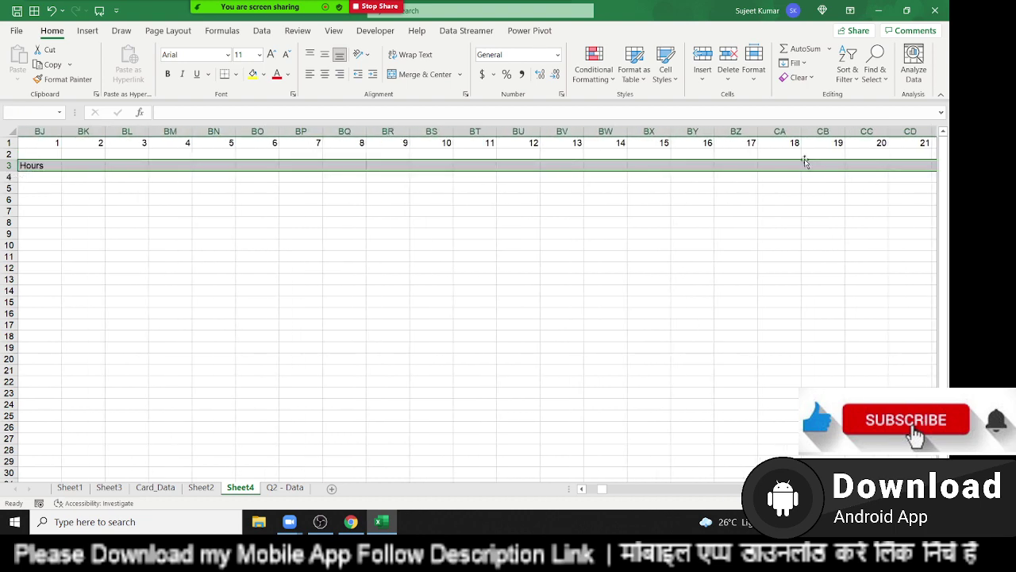
key(ctrl+r)
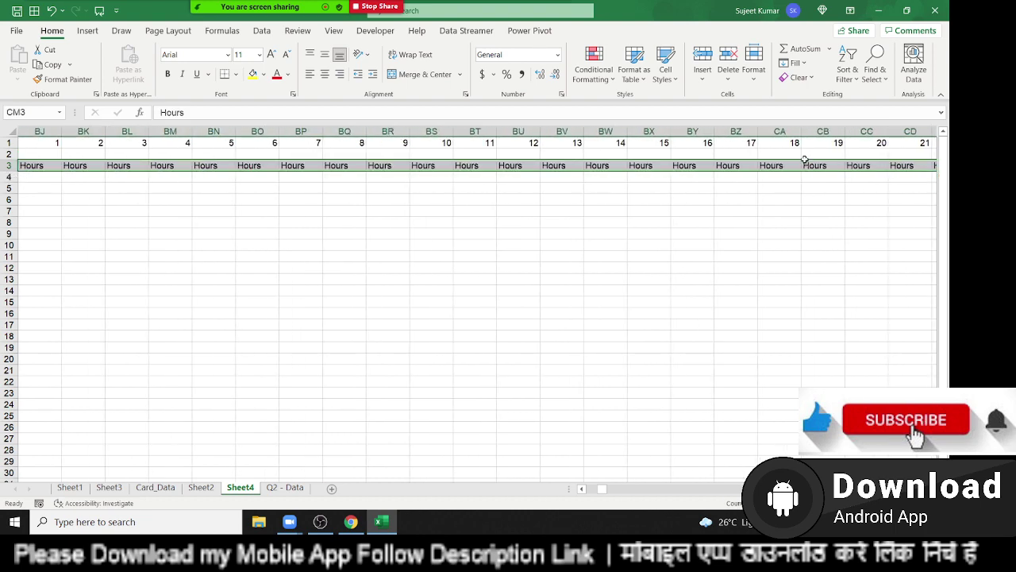
Select the header rows from B1 across to column CM.
key(Up)
key(Up)
key(ctrl+Home)
key(Right)
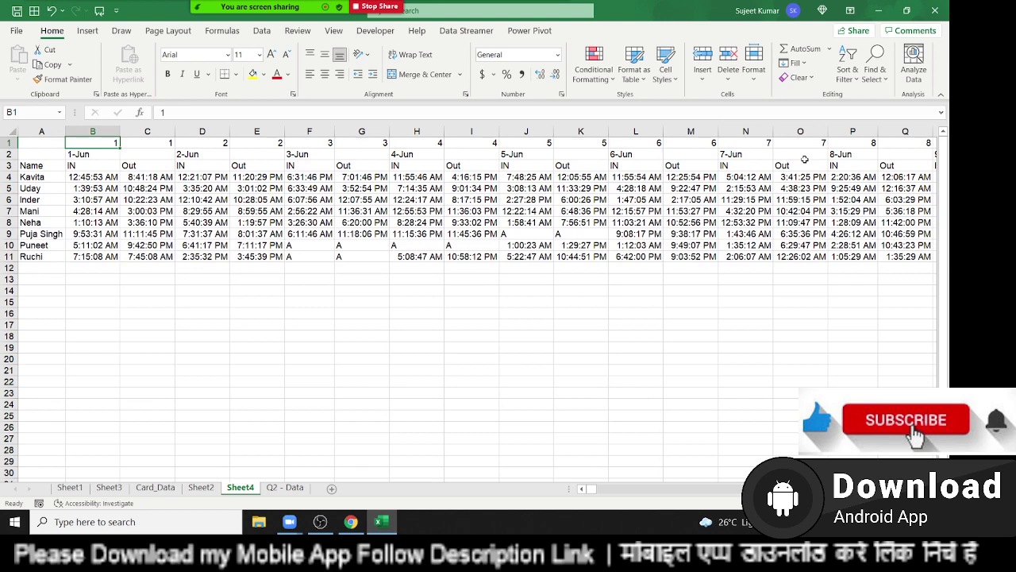
key(ctrl+shift+Right)
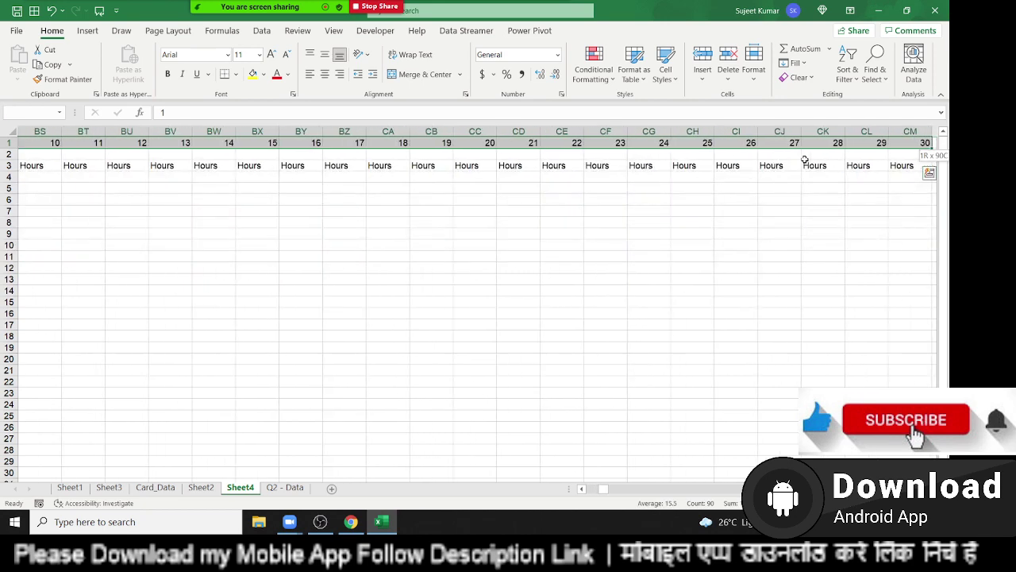
key(shift+Down)
key(shift+Down)
key(shift+Down)
key(shift+Down)
Extend the selection to row 11 and Custom Sort it left to right by Row 1.
drag(929, 238, 929, 259)
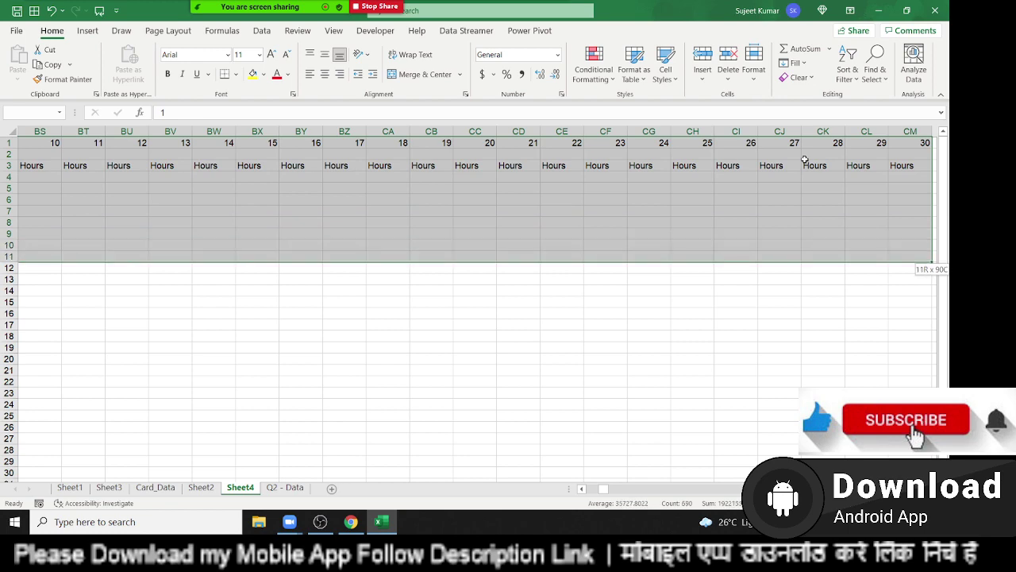
click(847, 73)
click(865, 131)
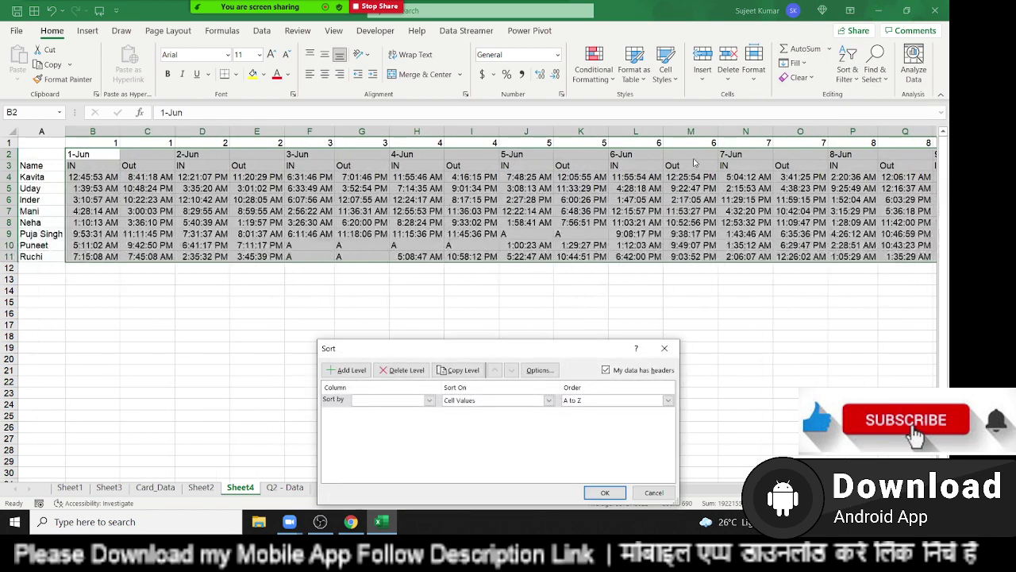
drag(489, 352, 472, 160)
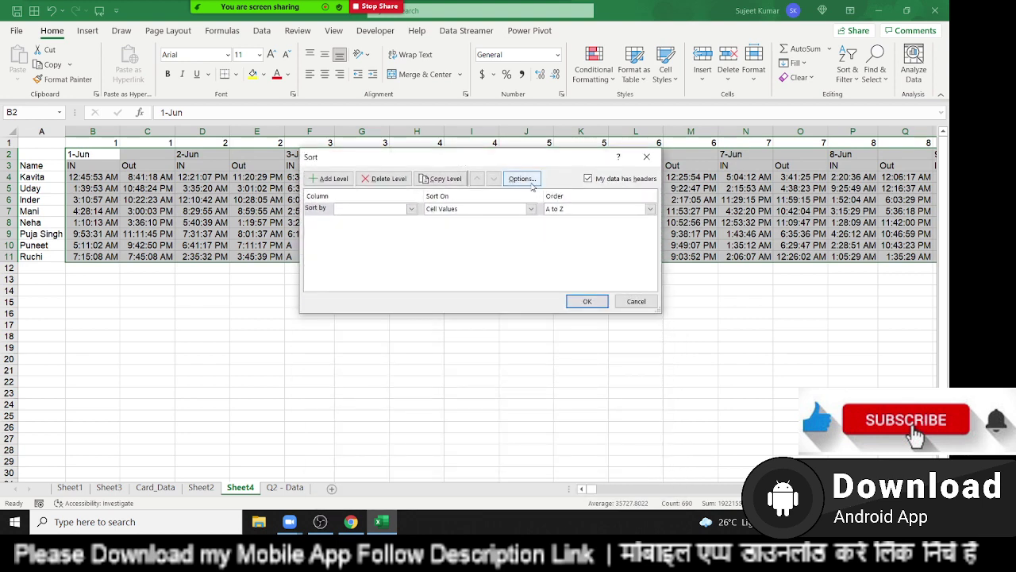
click(529, 179)
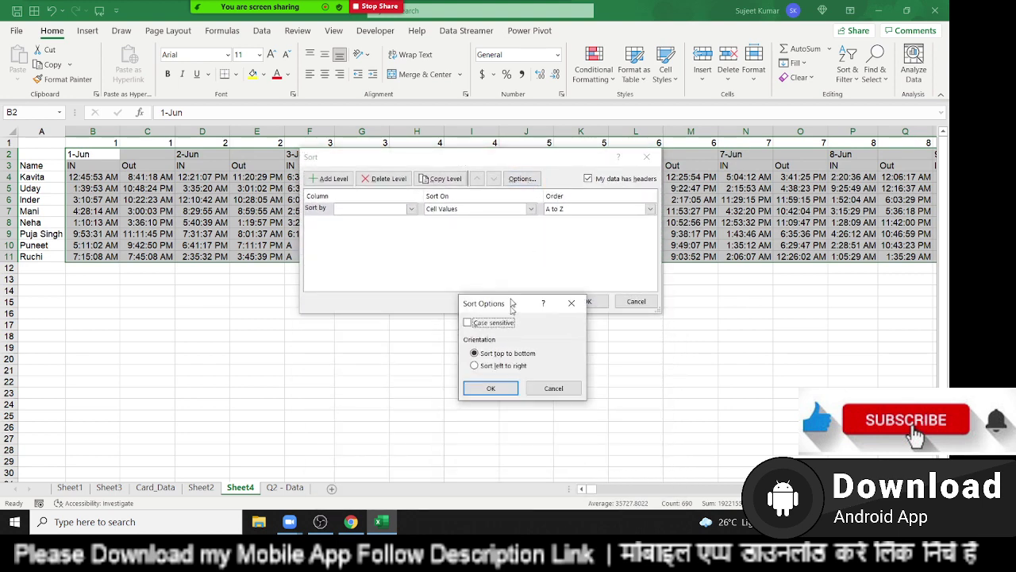
drag(487, 397, 538, 133)
click(513, 191)
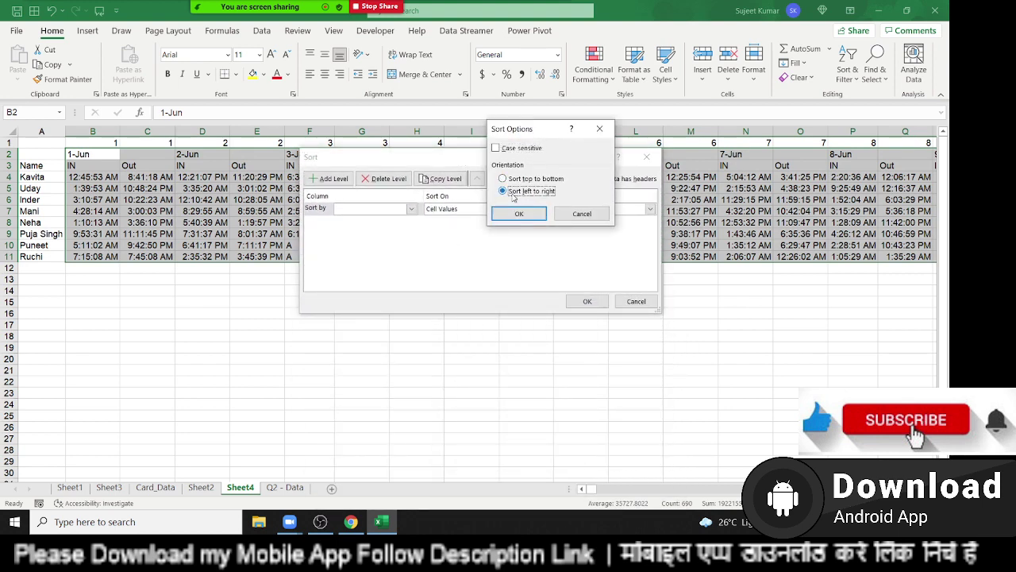
click(519, 214)
click(389, 209)
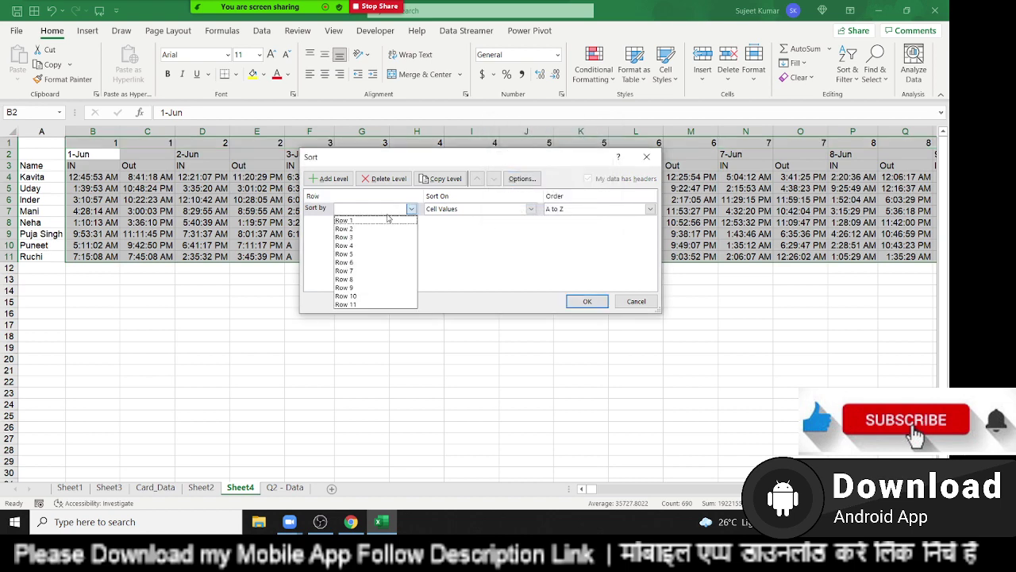
click(383, 219)
click(587, 302)
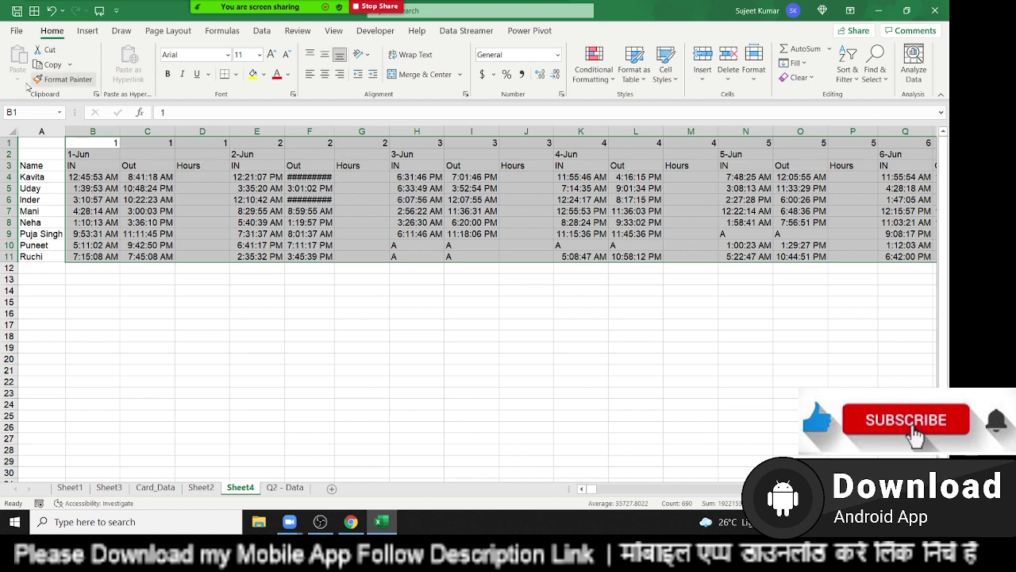
Autofit column F and delete helper number row 1.
double_click(334, 131)
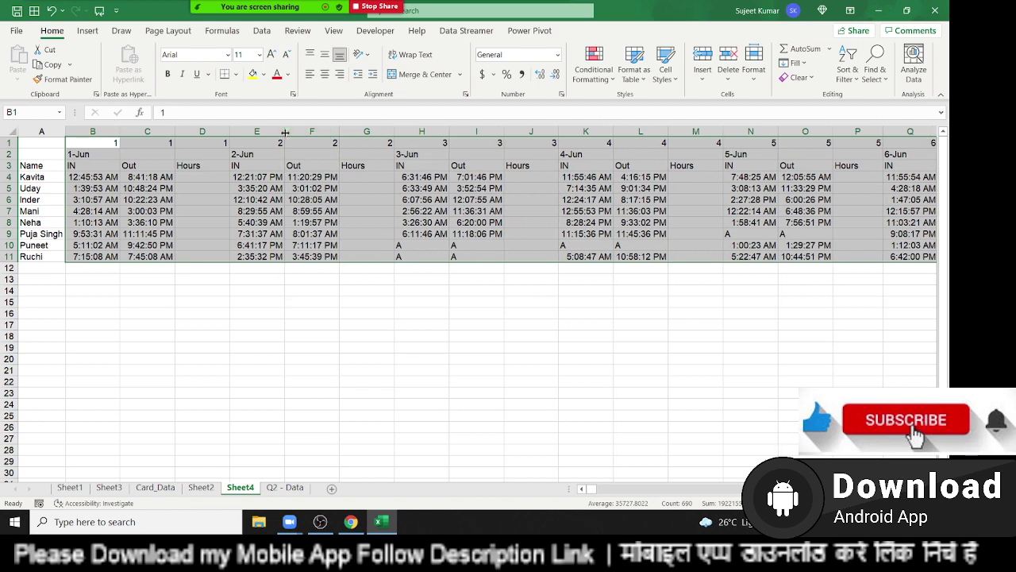
click(210, 175)
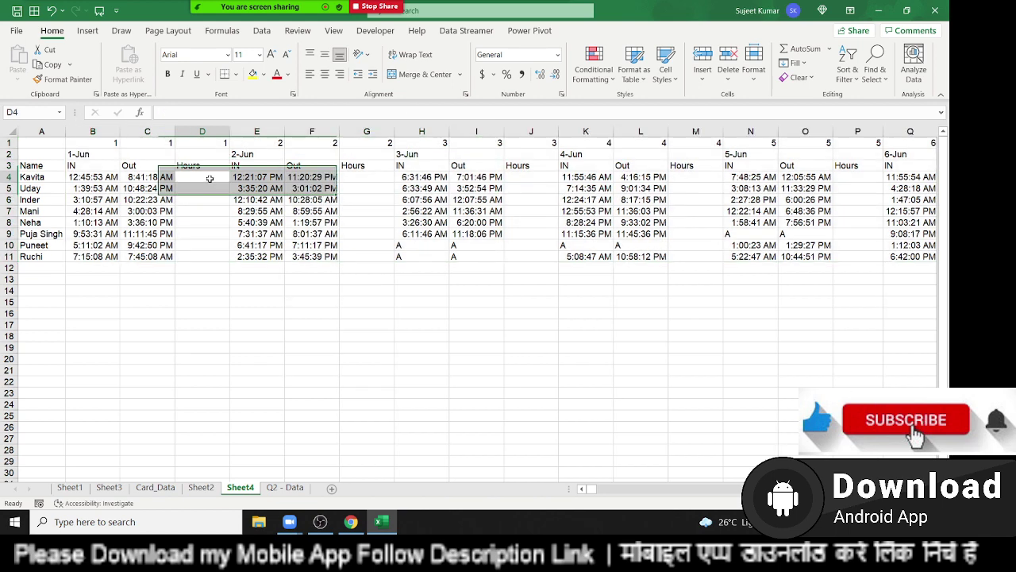
click(8, 143)
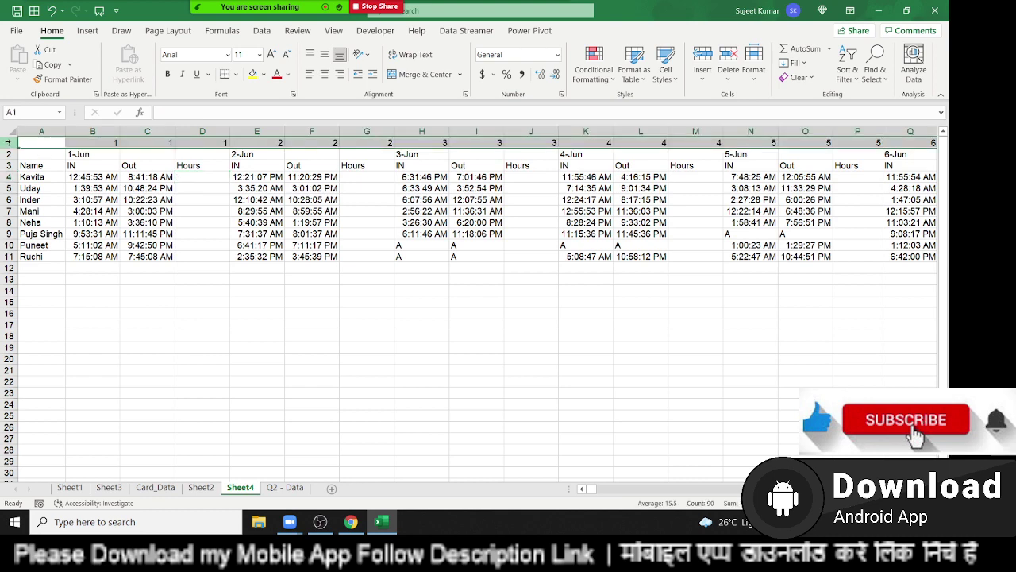
key(ctrl+minus)
click(41, 165)
Select the data block from the first IN header out to 30-Jun.
click(92, 165)
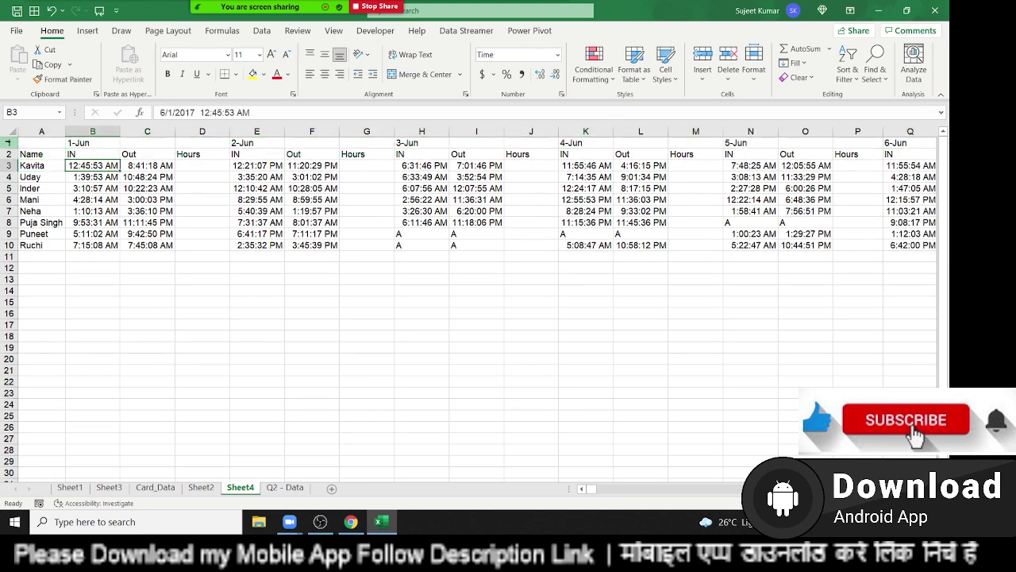
drag(92, 165, 586, 165)
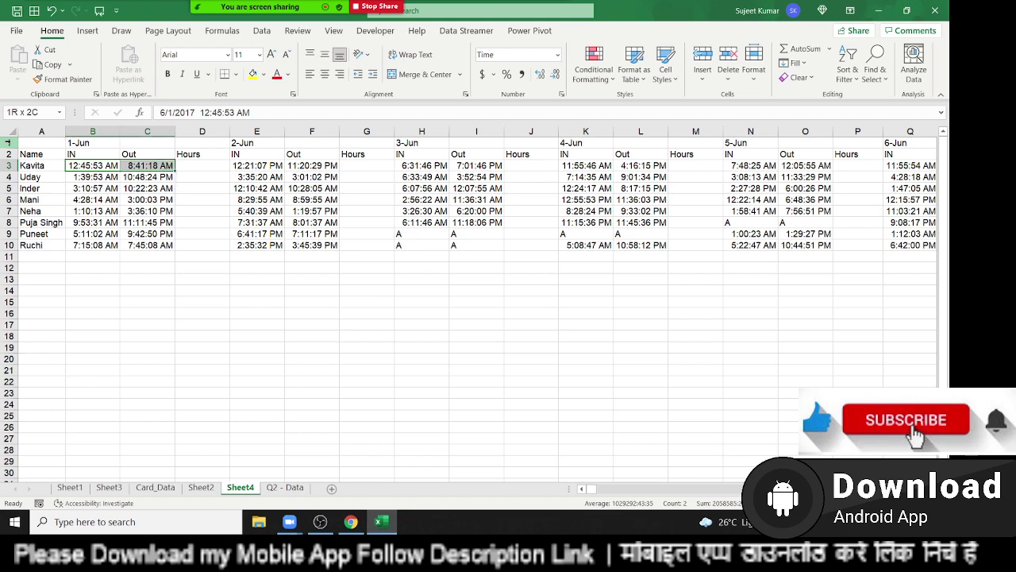
click(92, 154)
mouse_move(92, 154)
mouse_down()
mouse_move(925, 210)
mouse_move(929, 246)
mouse_up()
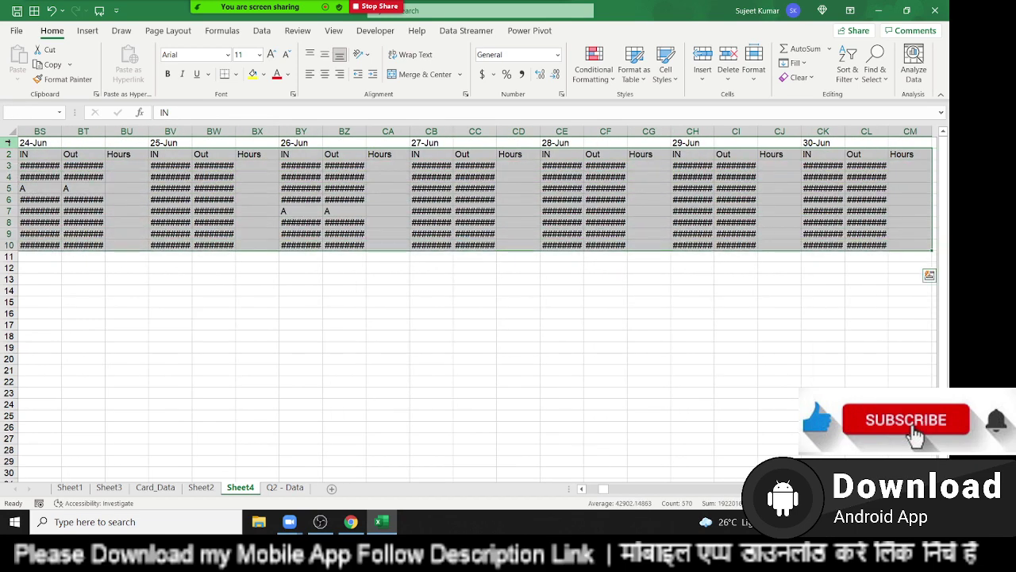
right_click(298, 176)
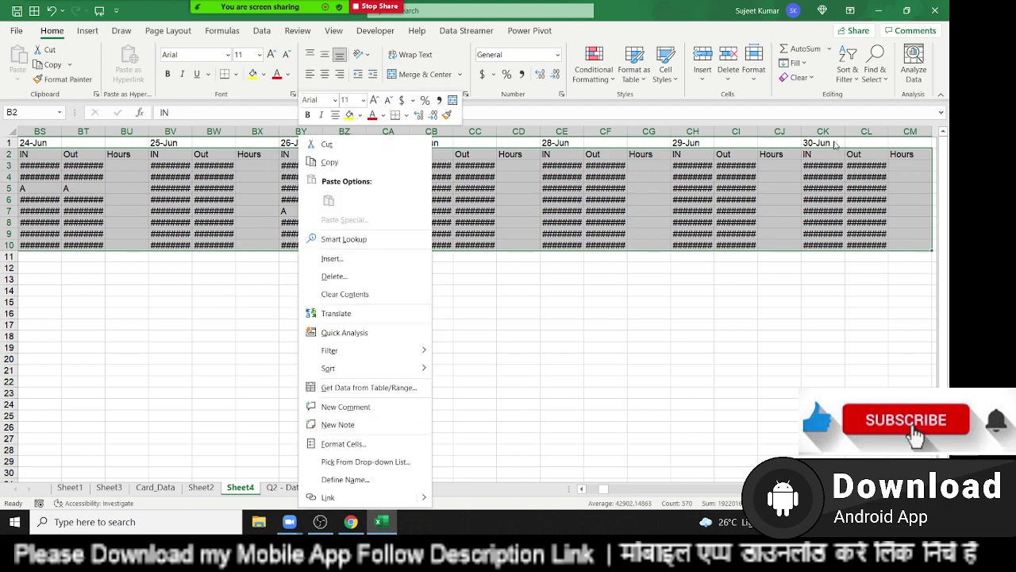
key(Escape)
Use Go To Special with Blanks to select only the empty cells.
click(848, 65)
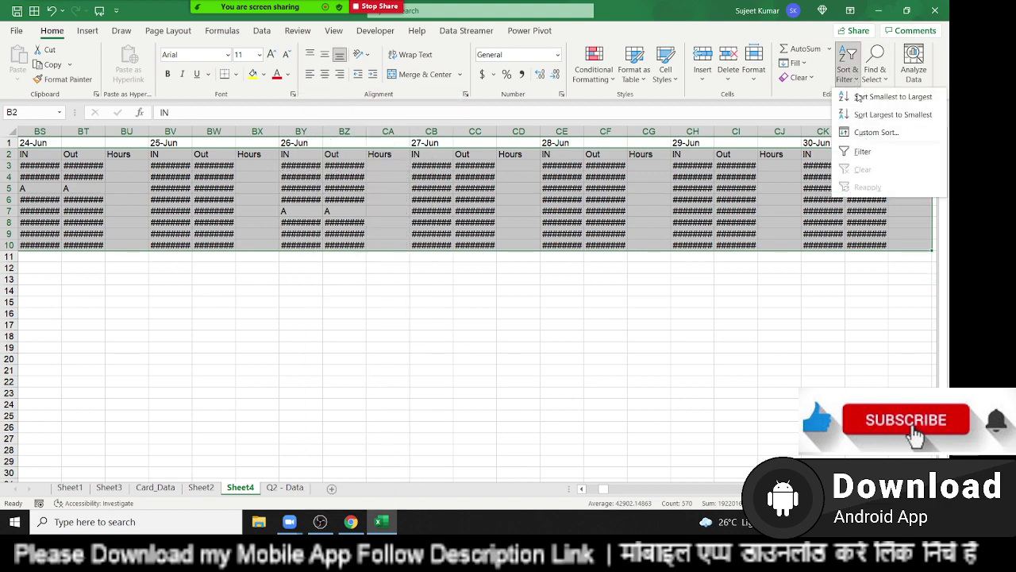
click(882, 69)
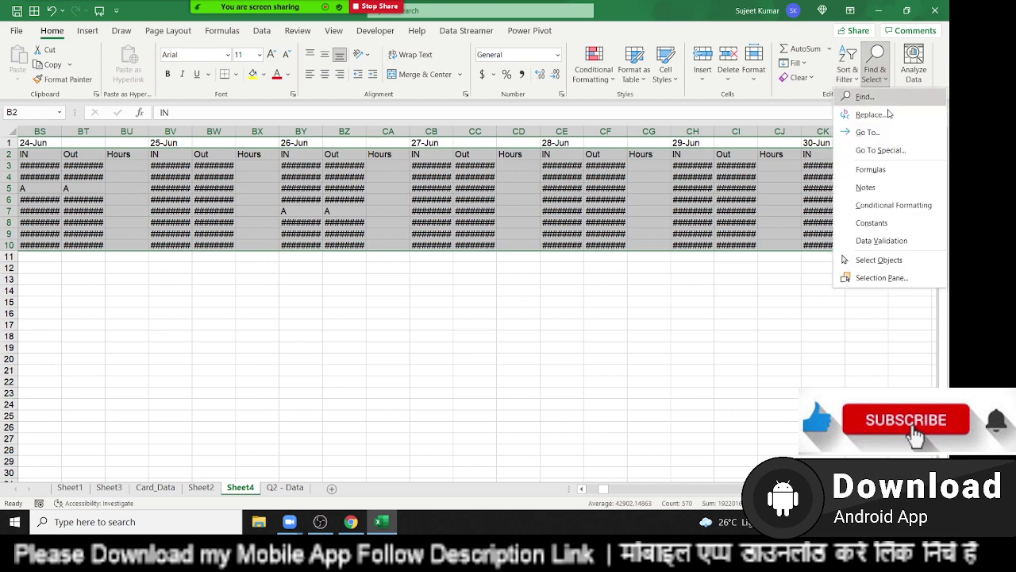
click(881, 151)
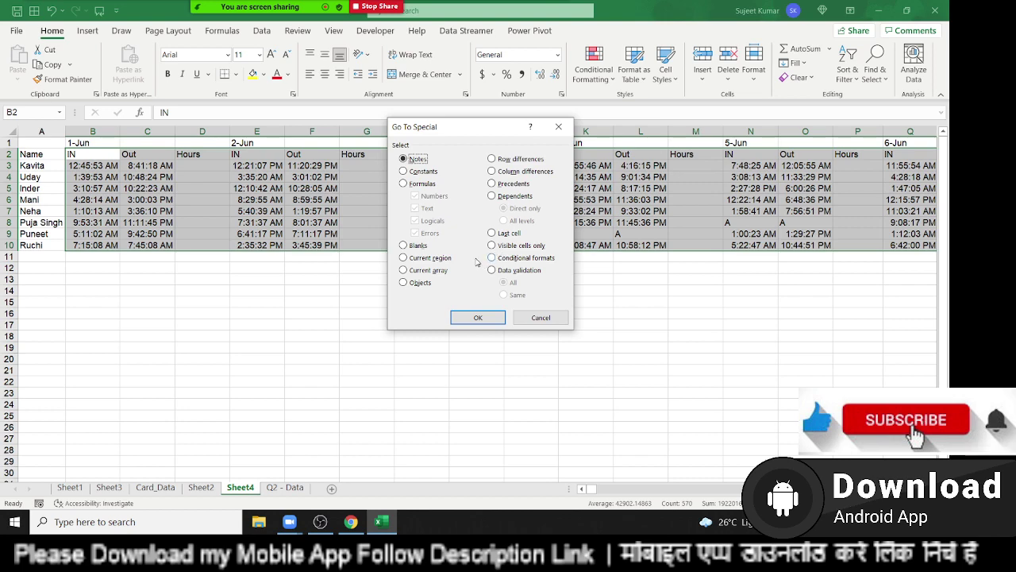
click(415, 246)
click(477, 316)
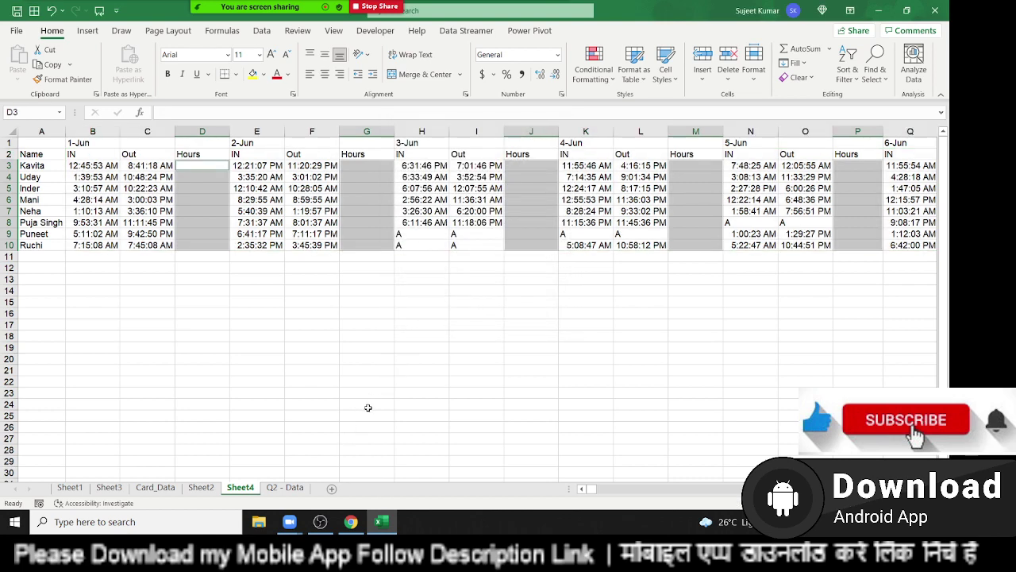
click(201, 487)
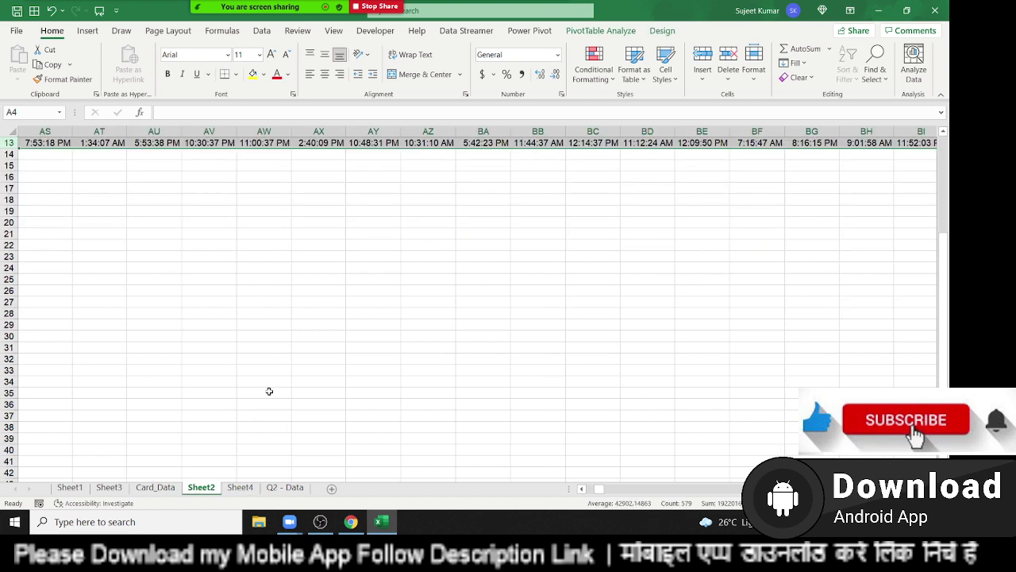
scroll(201, 325, down, 1)
drag(200, 200, 408, 326)
text(254)
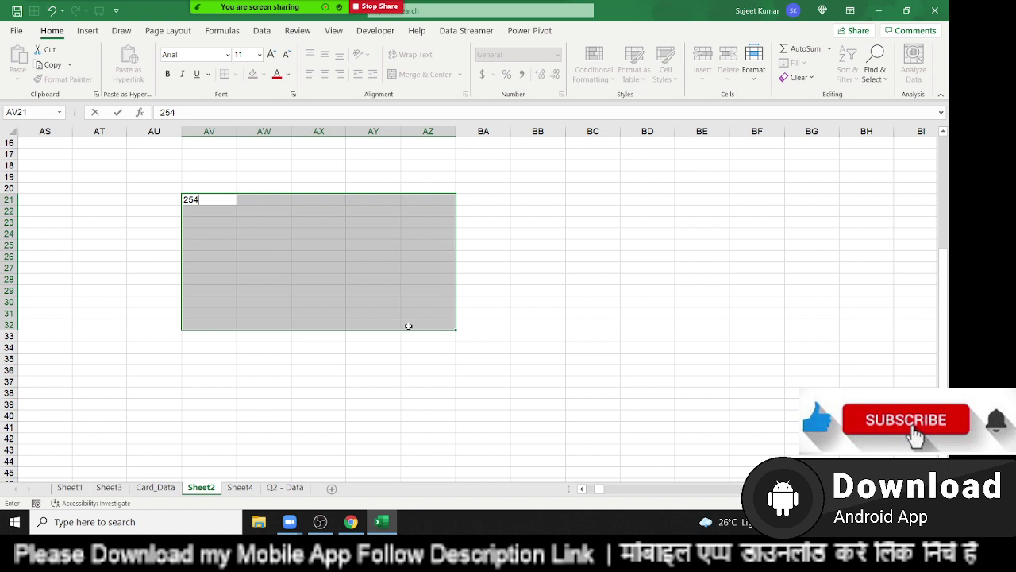
key(Return)
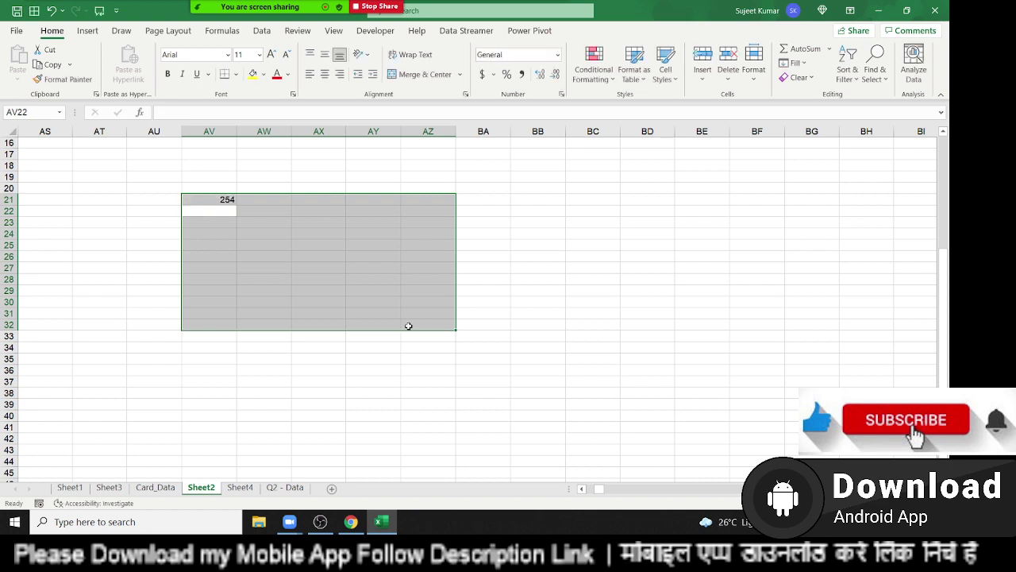
text(365)
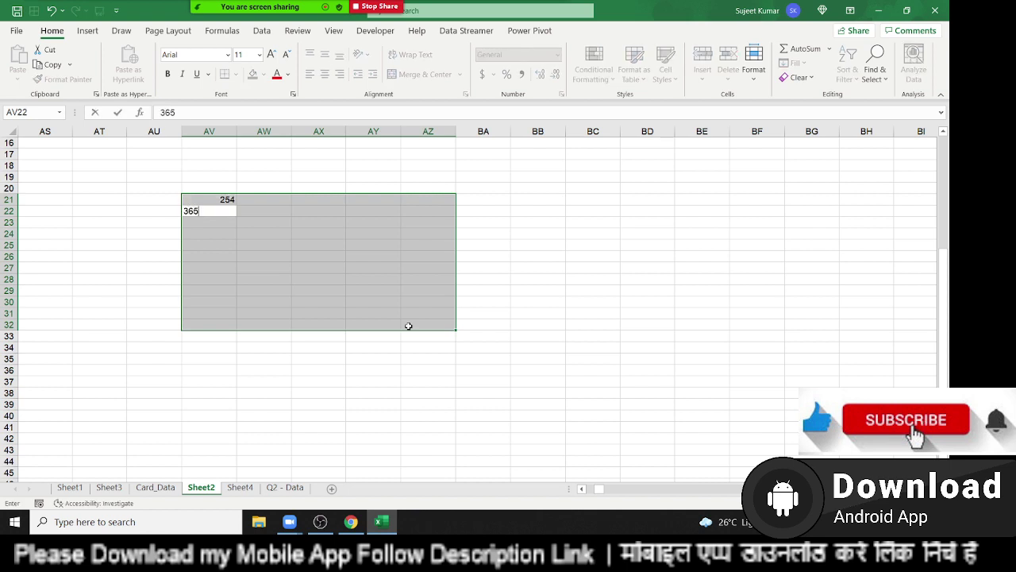
key(ctrl+Return)
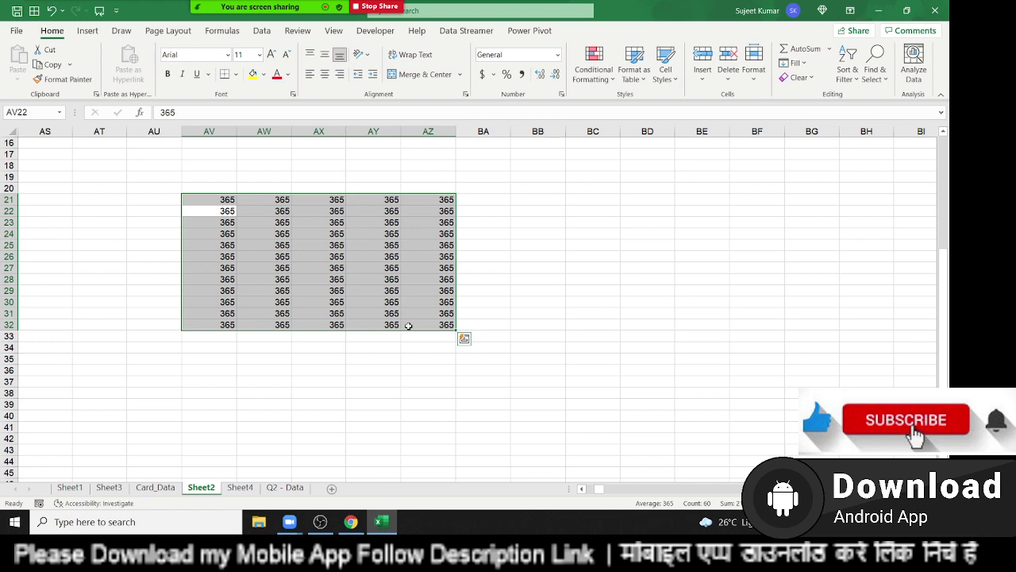
key(Delete)
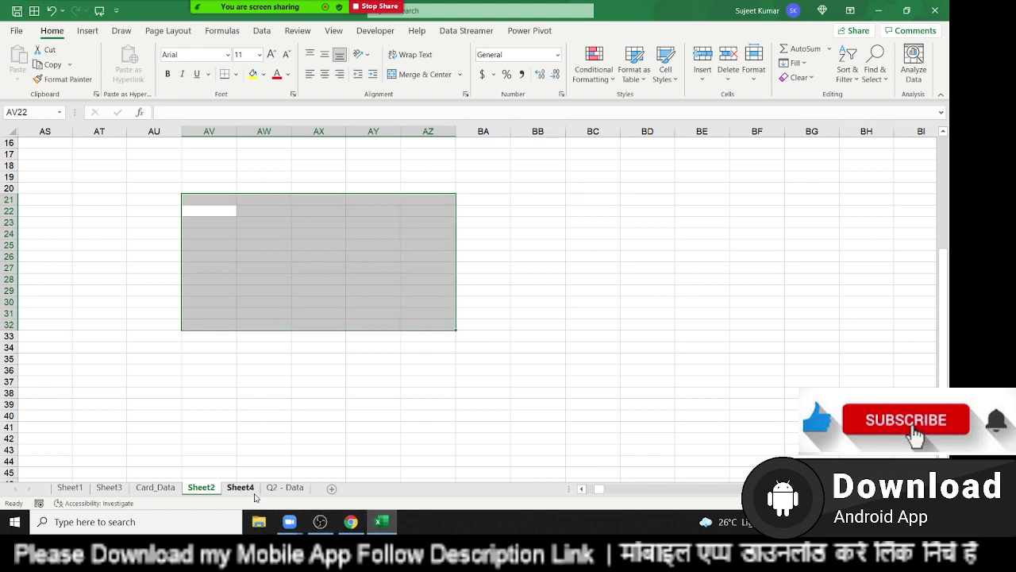
click(253, 490)
Enter =C3-B3 into all selected Hours cells at once with Ctrl+Enter.
text(=)
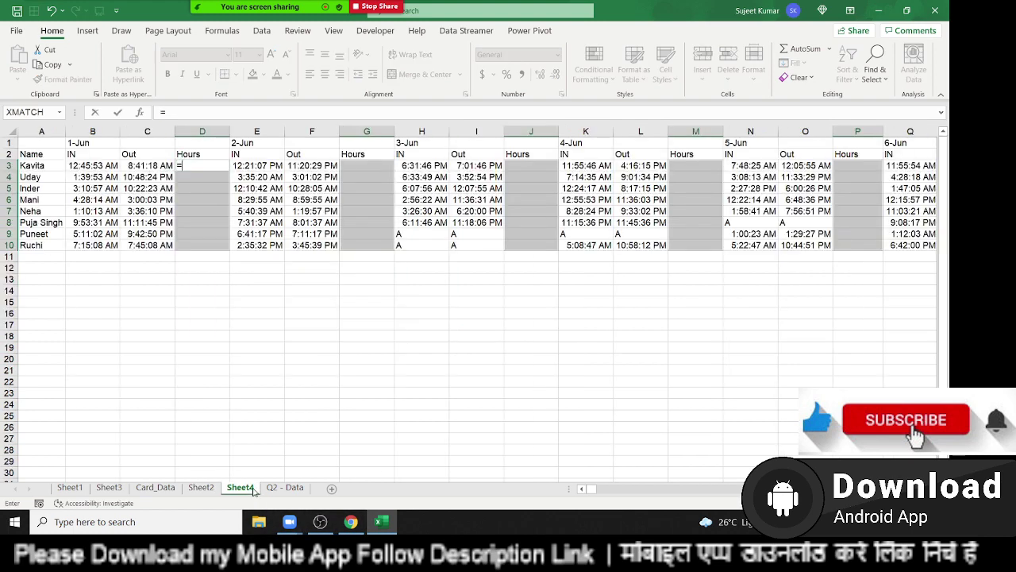
key(Left)
text(-)
key(Left)
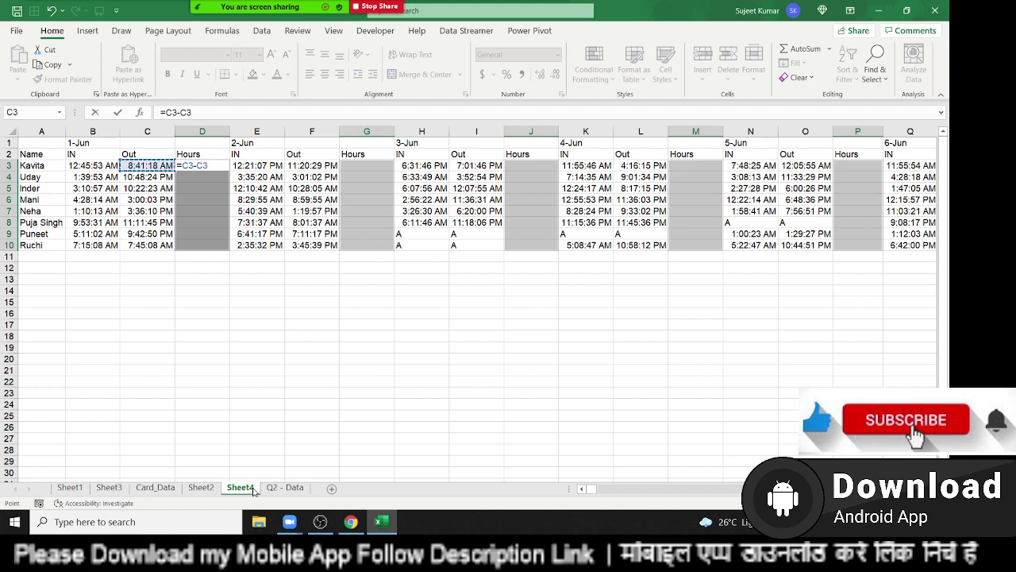
key(Left)
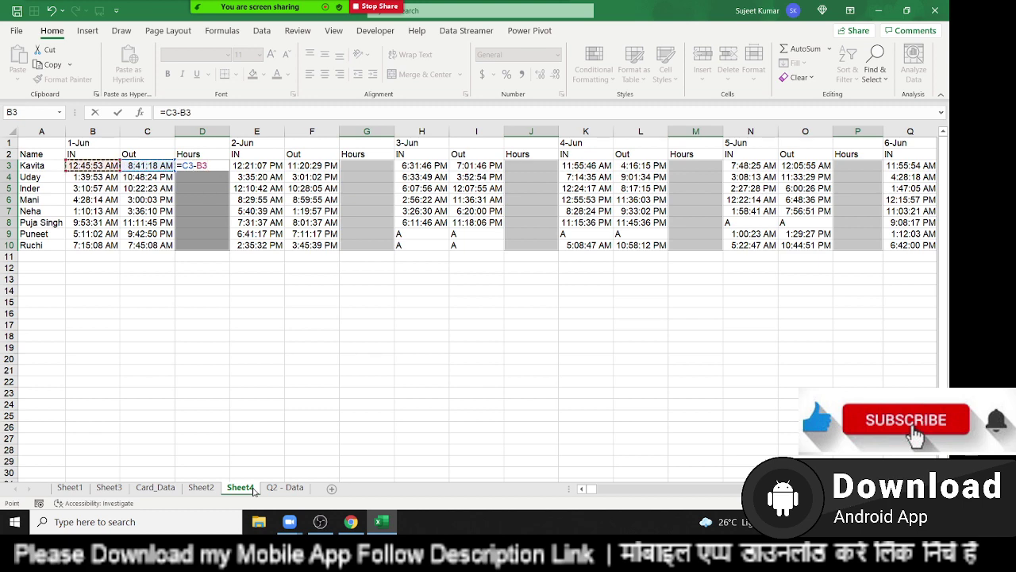
key(ctrl+Return)
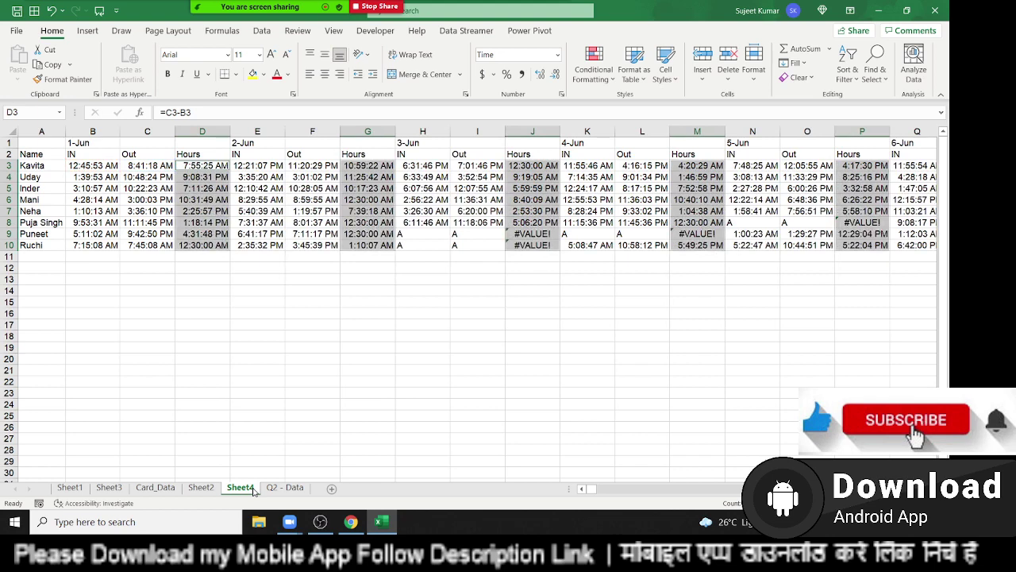
key(Right)
key(ctrl+Right)
key(ctrl+Left)
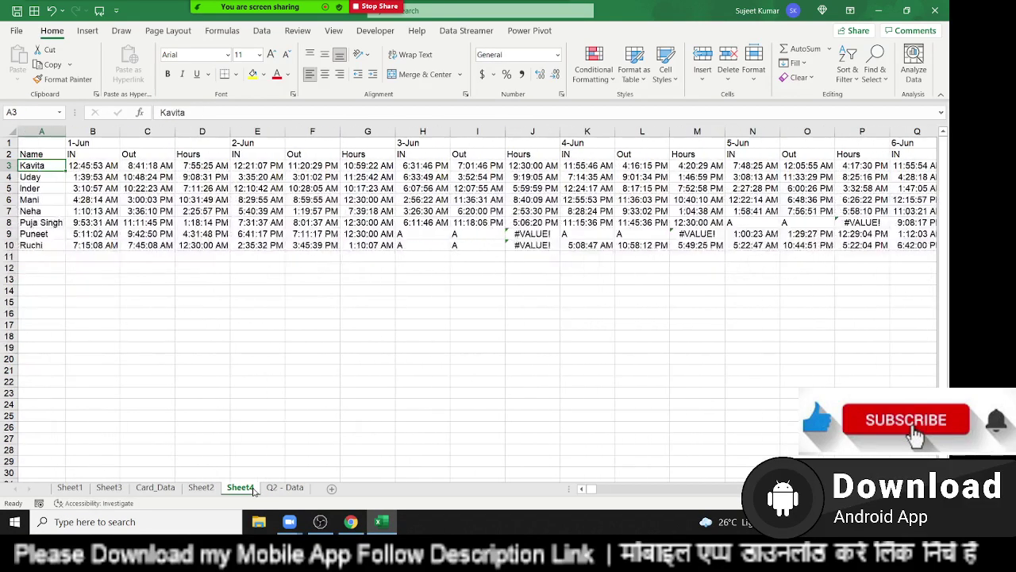
Autofit every column on the sheet to its contents.
click(13, 128)
double_click(117, 129)
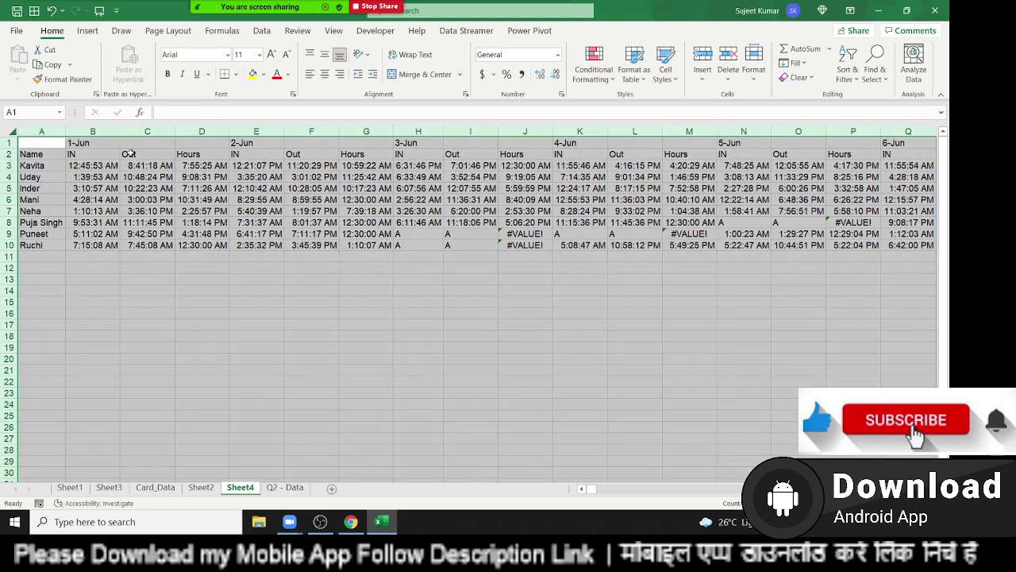
click(146, 185)
scroll(147, 186, down, 3)
scroll(146, 186, up, 3)
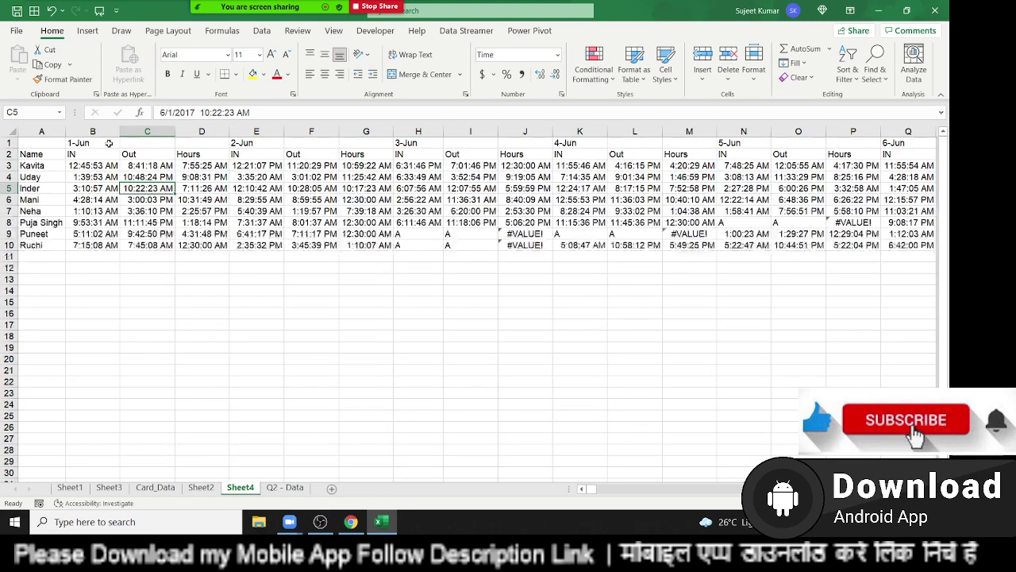
Merge & Center 1-Jun over B1:C1 and Ctrl-drag it along row 1.
click(98, 143)
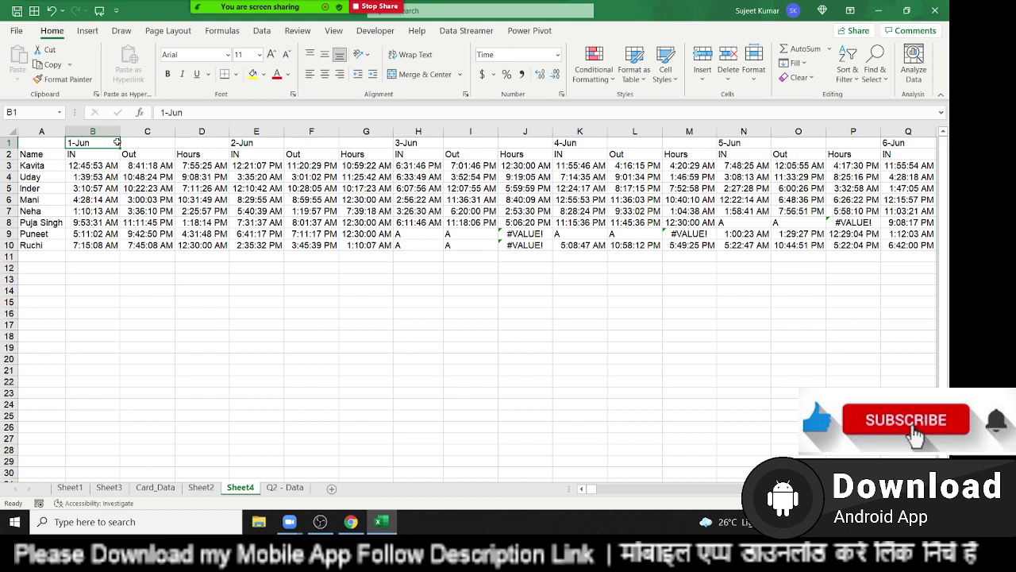
drag(108, 142, 134, 140)
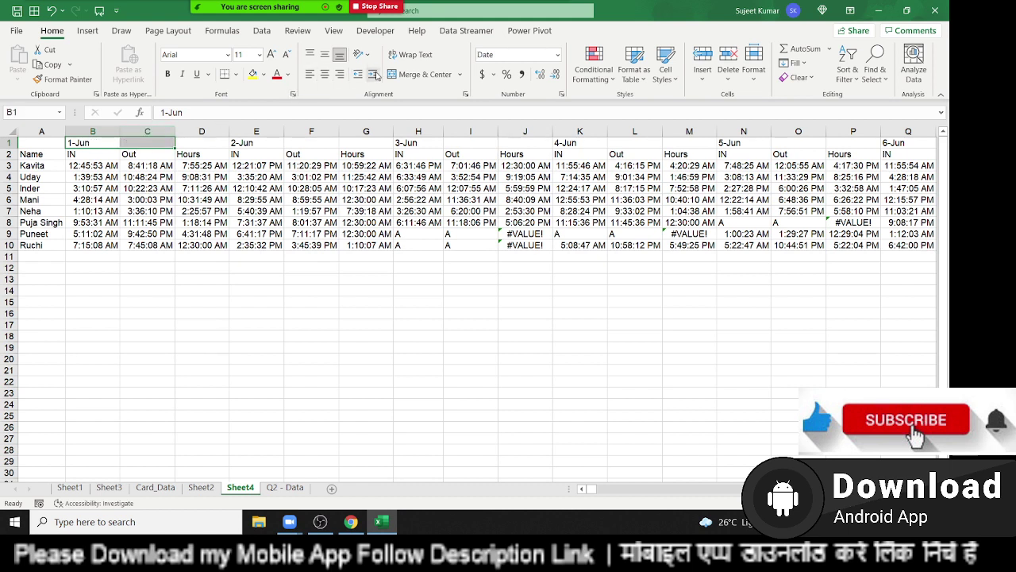
click(397, 77)
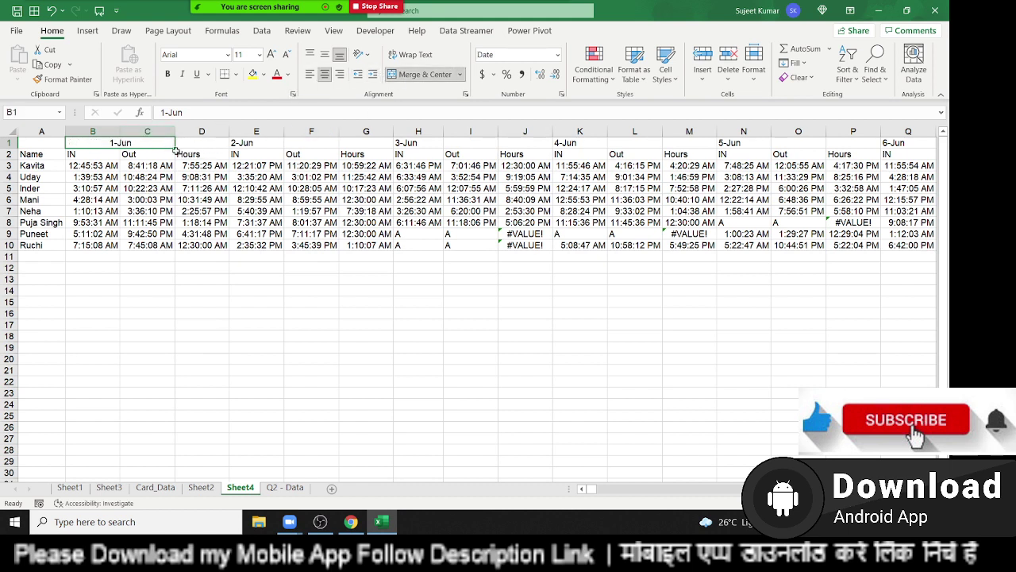
drag(176, 150, 949, 169)
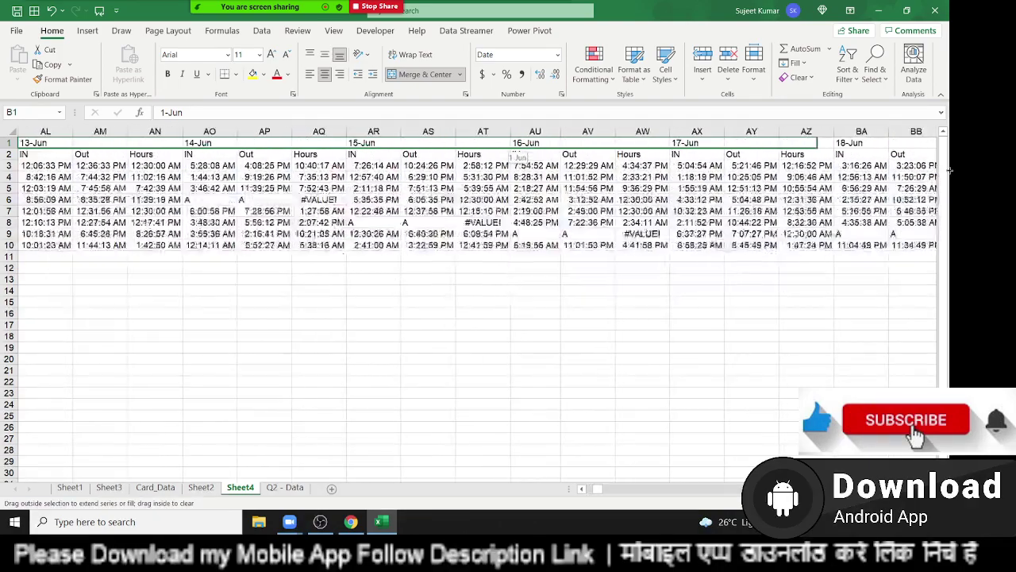
mouse_move(950, 169)
mouse_down()
mouse_move(914, 182)
mouse_move(381, 158)
mouse_up()
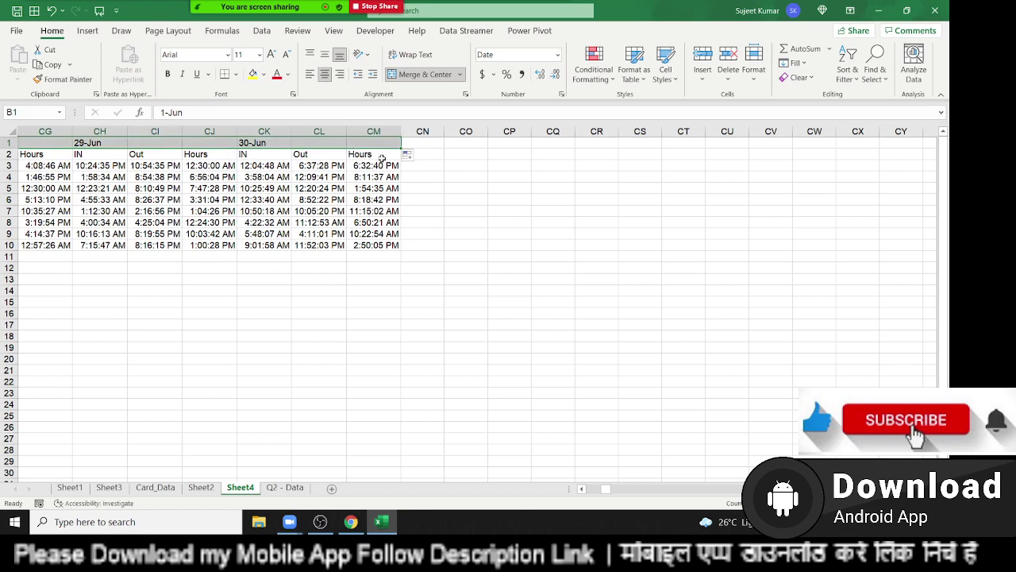
key(ctrl)
Enter =B1+1 in D1 and format it as a date showing 2-Jun-21.
key(ctrl+BackSpace)
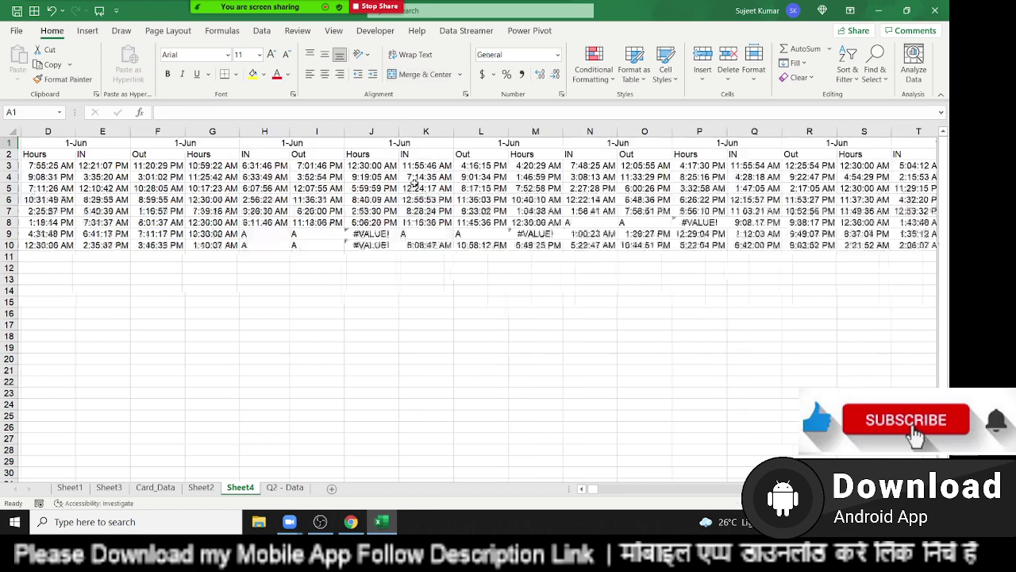
key(Right)
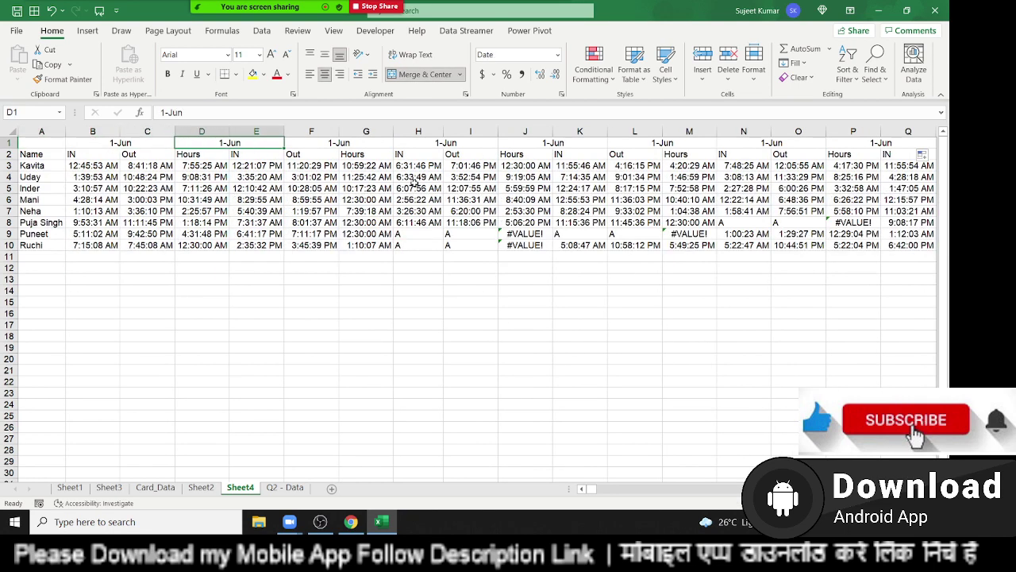
text(=B1+1)
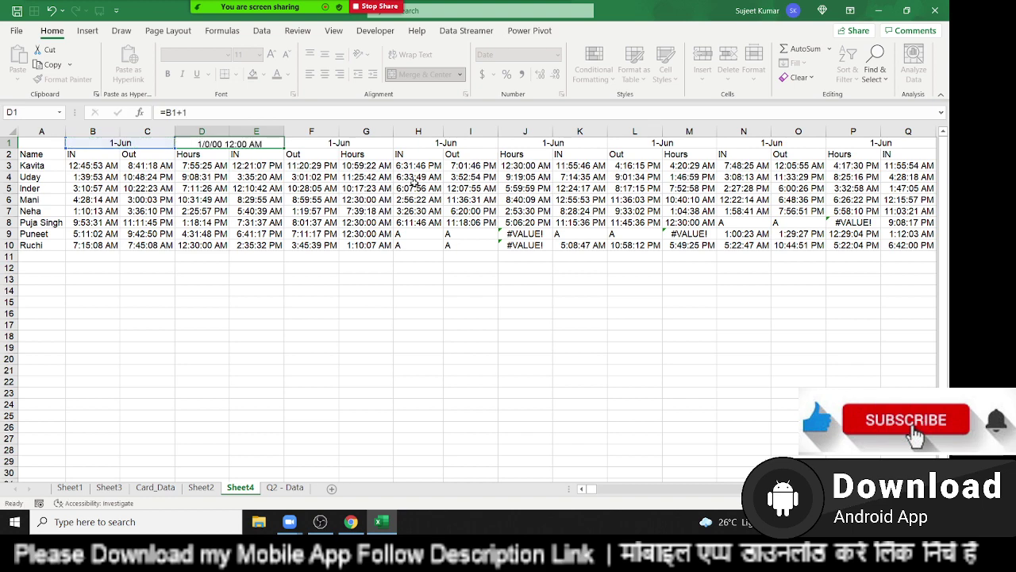
key(ctrl+Return)
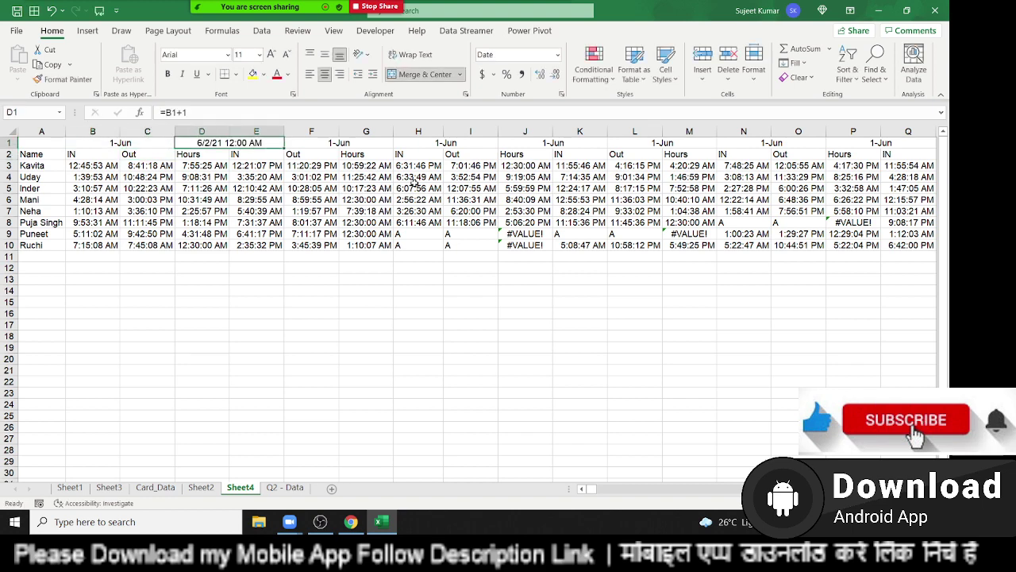
key(ctrl+shift+3)
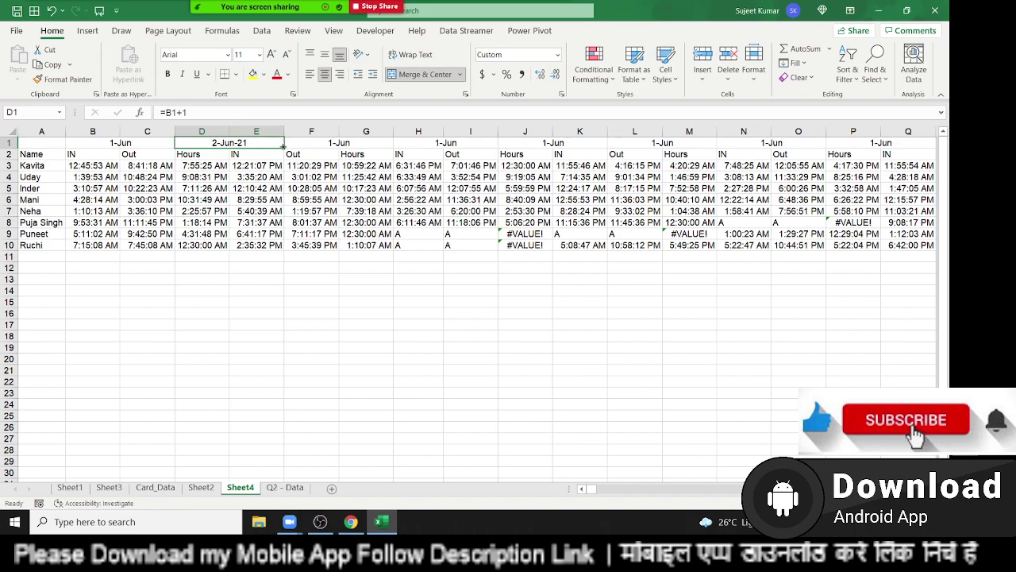
Fill the D1 date formula right along row 1 through column CM.
drag(283, 148, 949, 212)
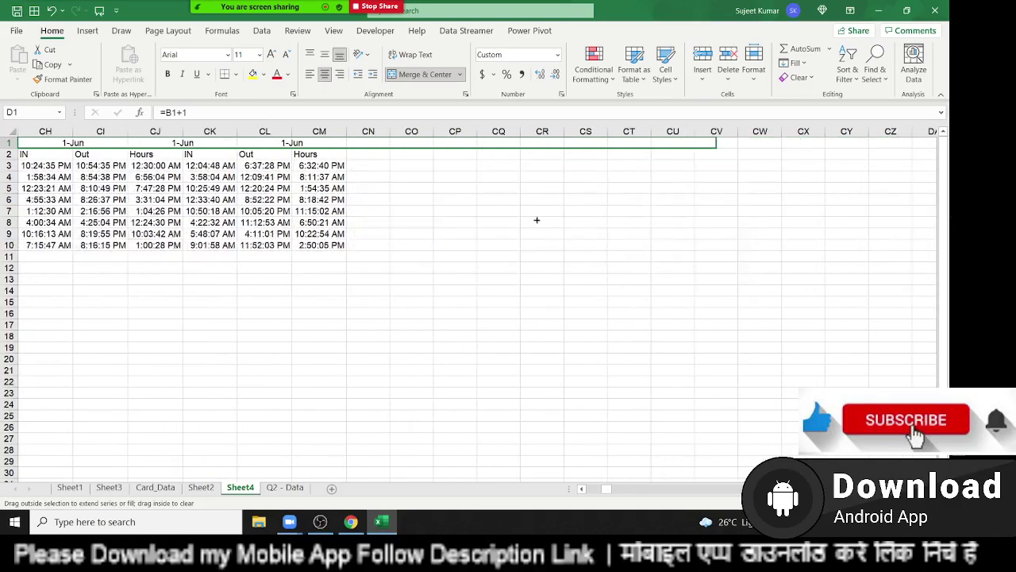
drag(950, 213, 296, 209)
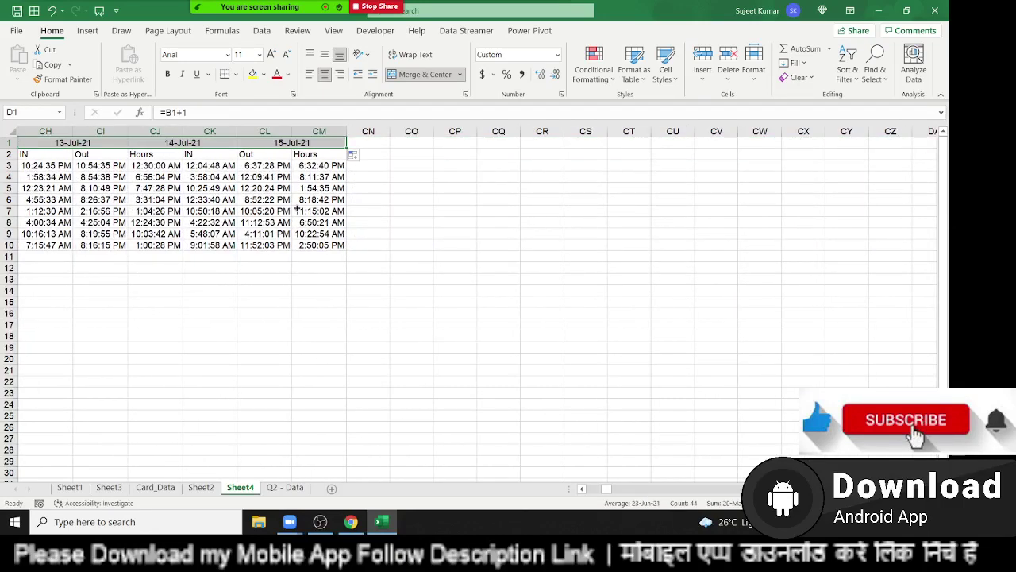
key(shift+BackSpace)
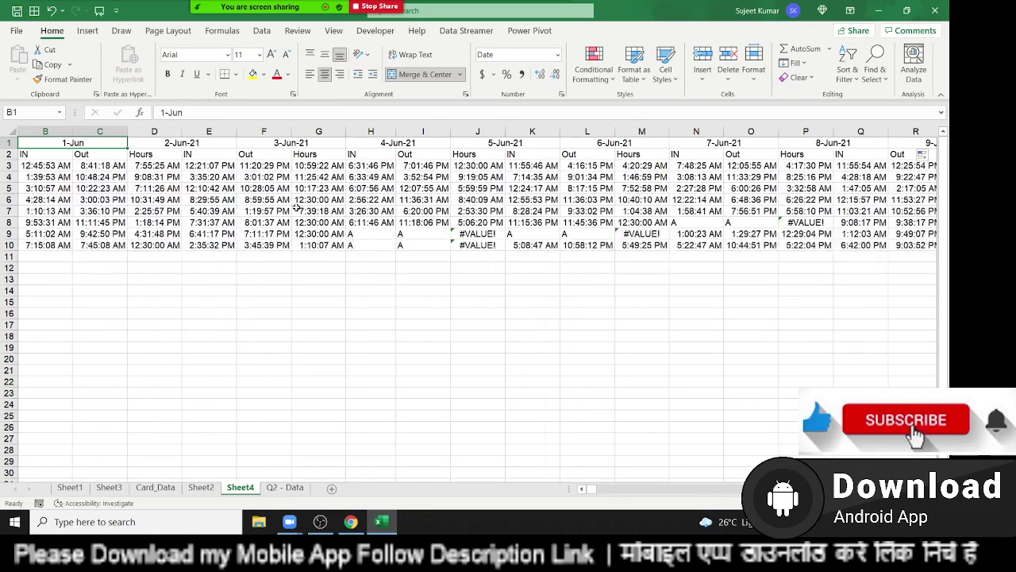
Step through the date headers to verify them, including the 30-Jun to 1-Jul change.
key(Right)
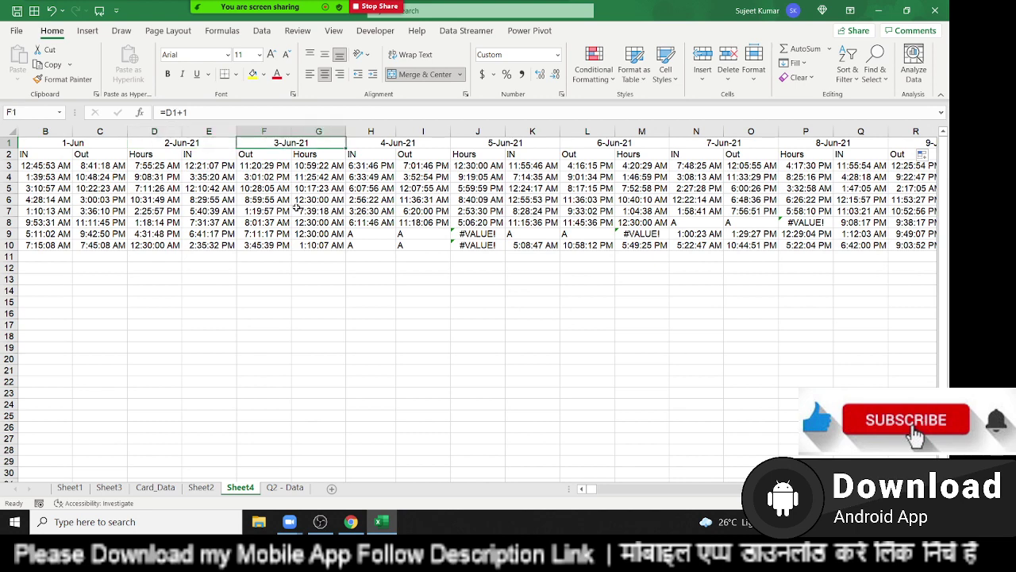
key(Left)
key(Left)
key(Right)
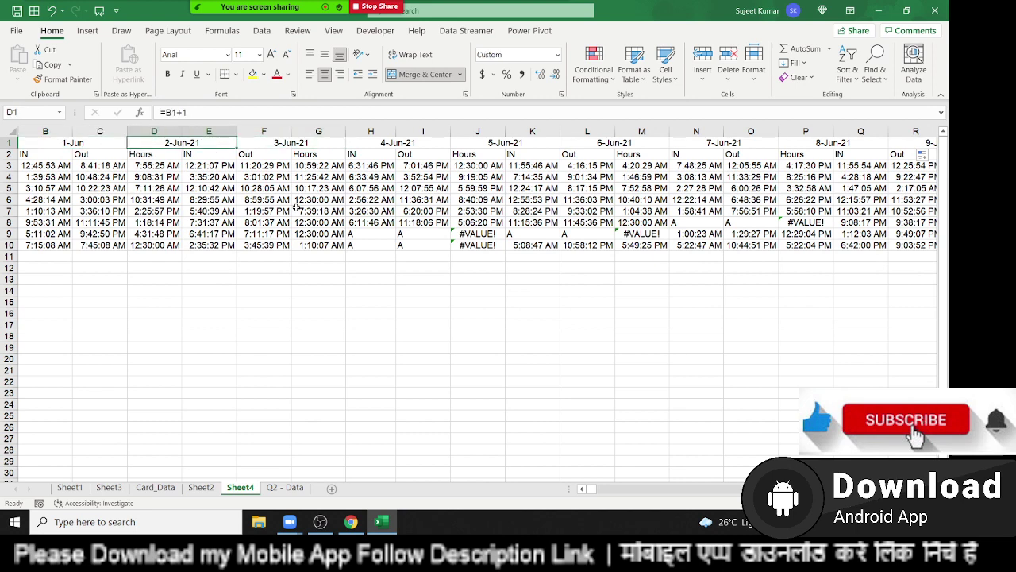
key(Right)
key(Right)
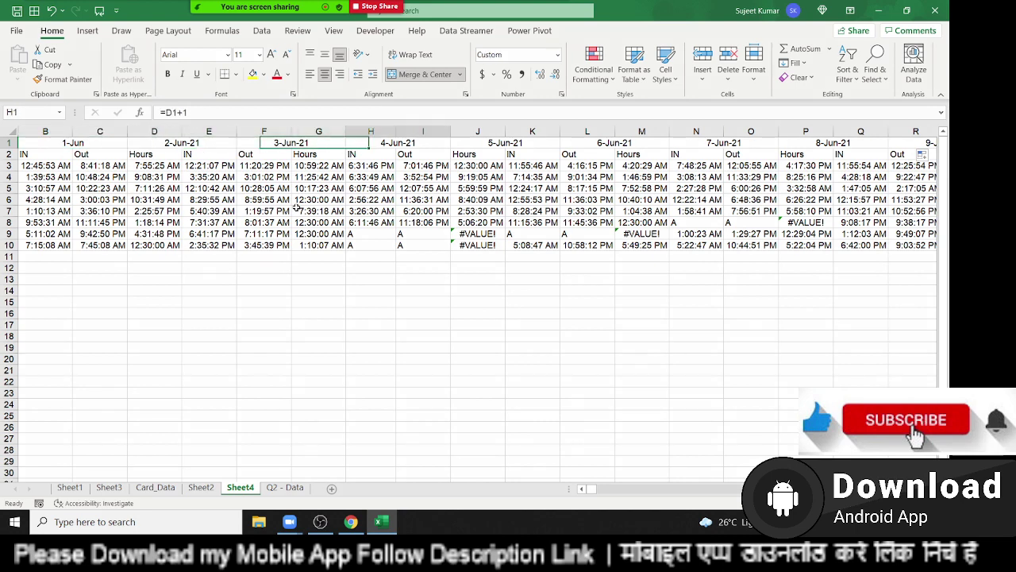
key(Right)
key(Right)
key(Right)
key(Right)
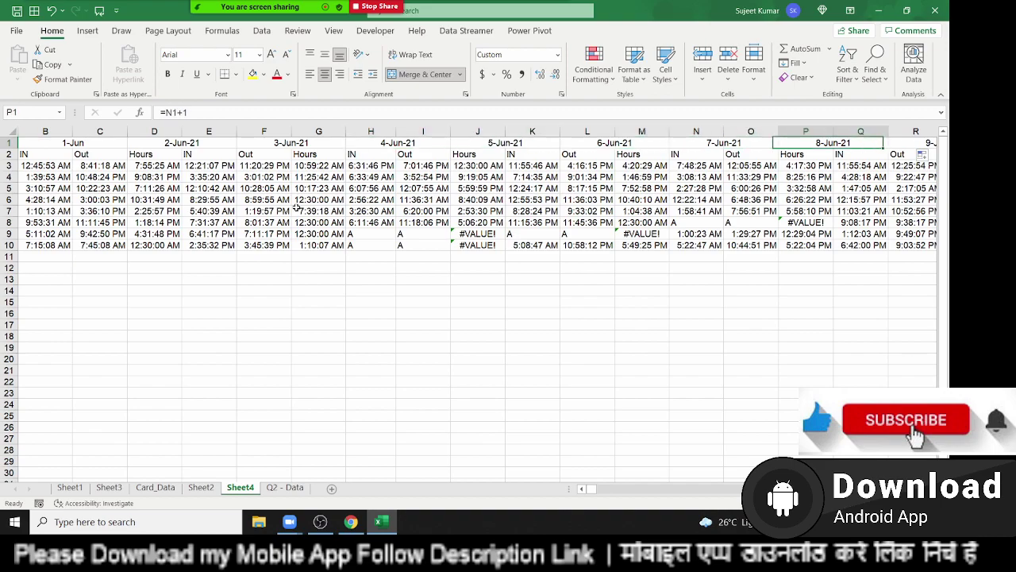
key(Right)
key(Right)
key(Right)
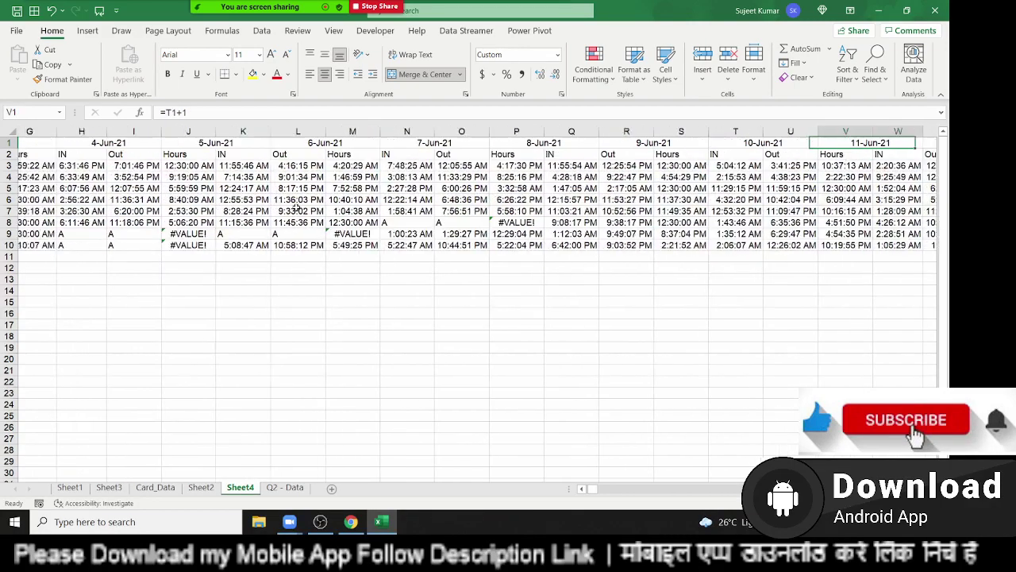
key(Right)
key(Right)
key(Right)
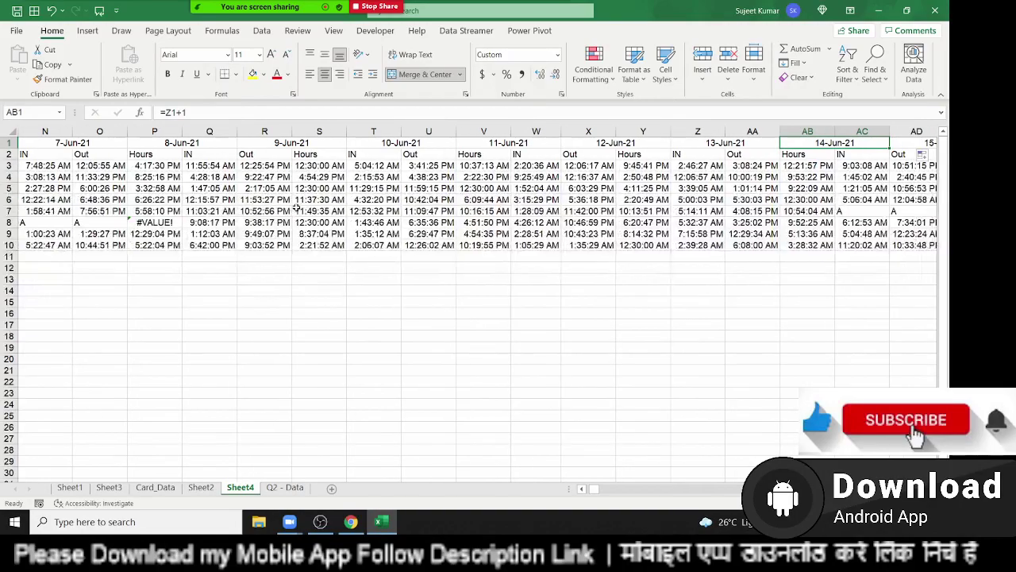
key(Right)
key(Right)
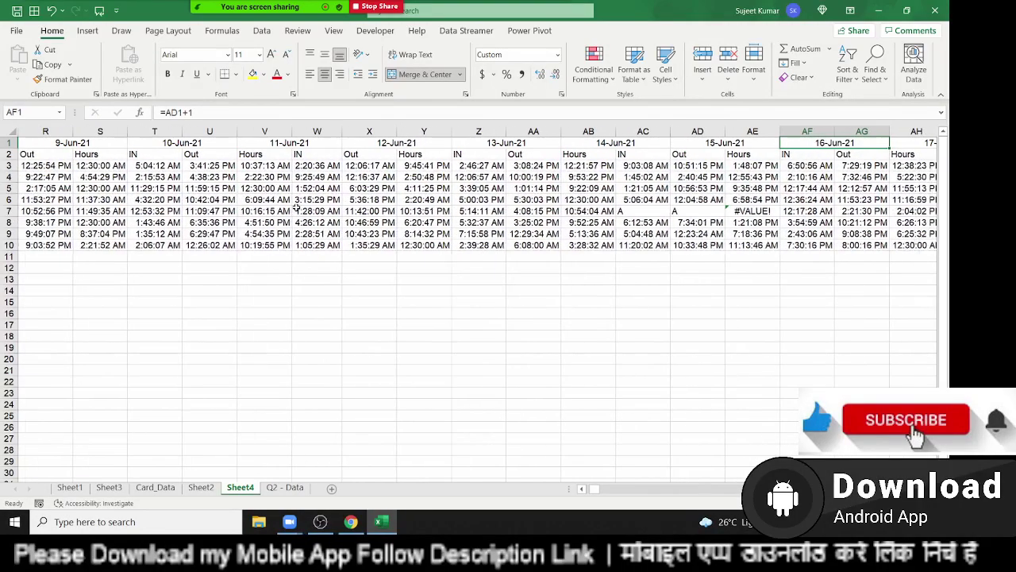
key(Right)
key(Right)
key(Right)
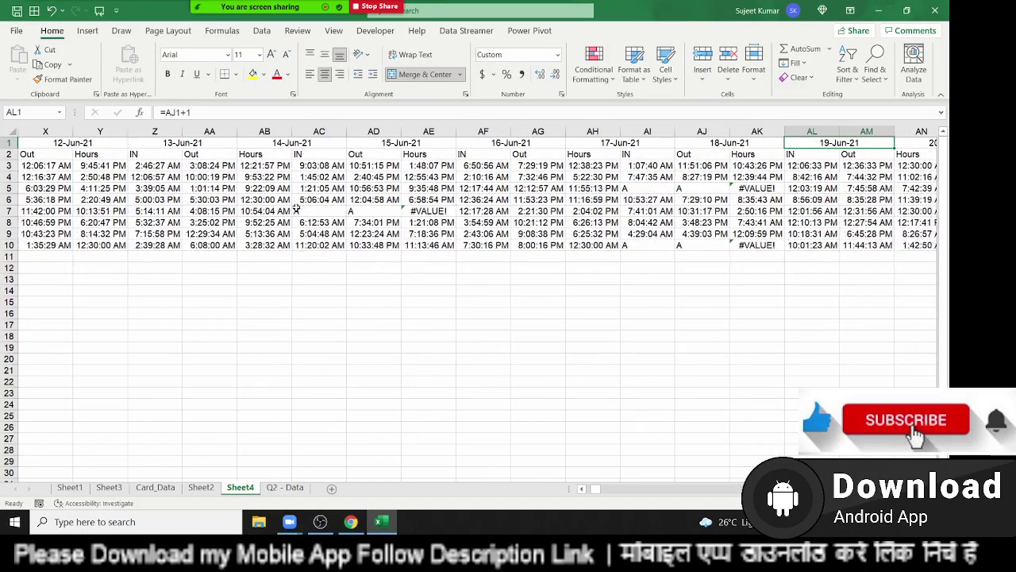
key(Right)
key(Right)
key(Right)
key(Right)
key(Right)
key(Right)
key(Right)
key(Right)
key(Right)
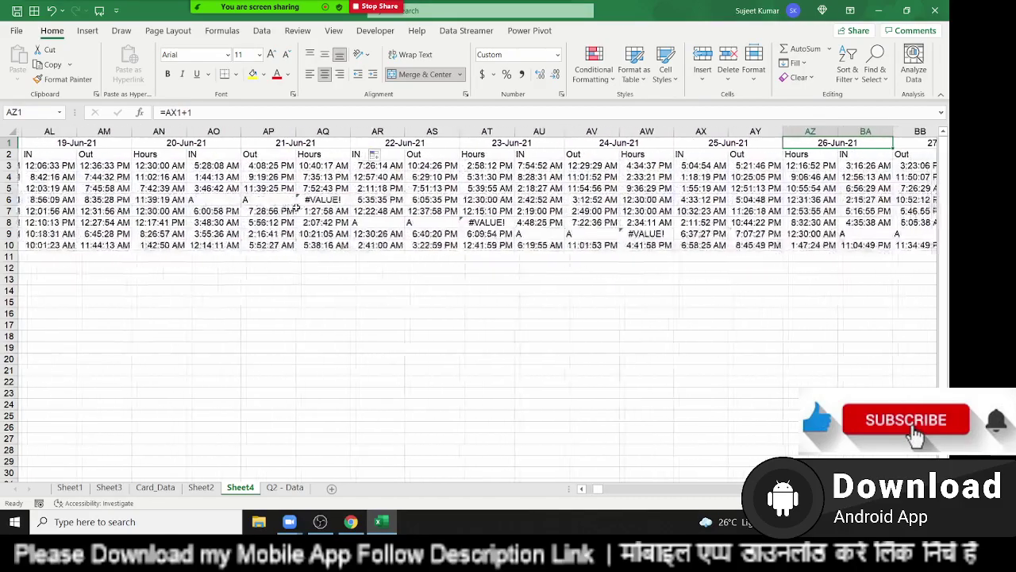
key(Right)
key(Right)
key(Right)
key(Right)
key(Right)
key(Left)
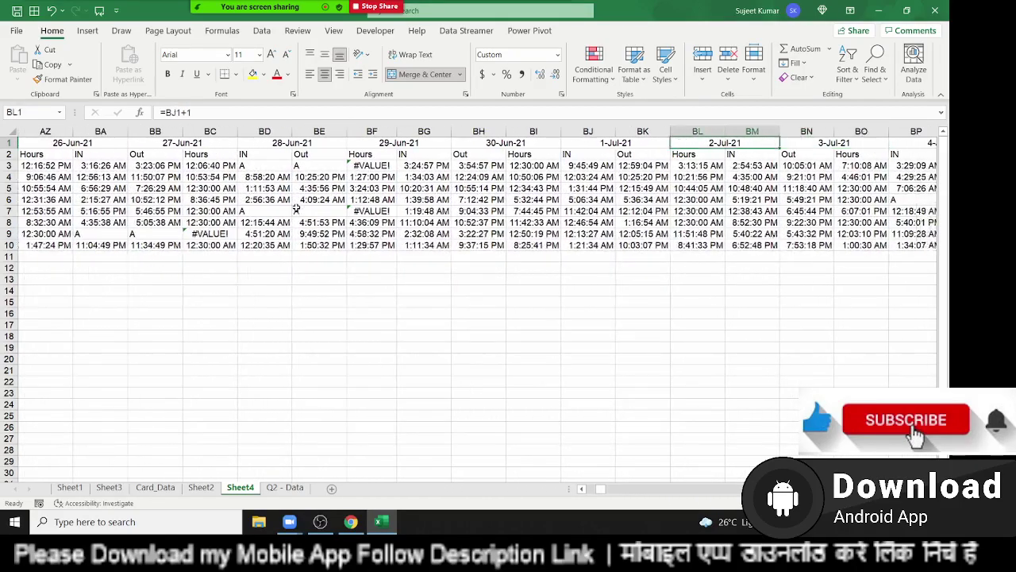
key(Left)
key(Left)
key(Right)
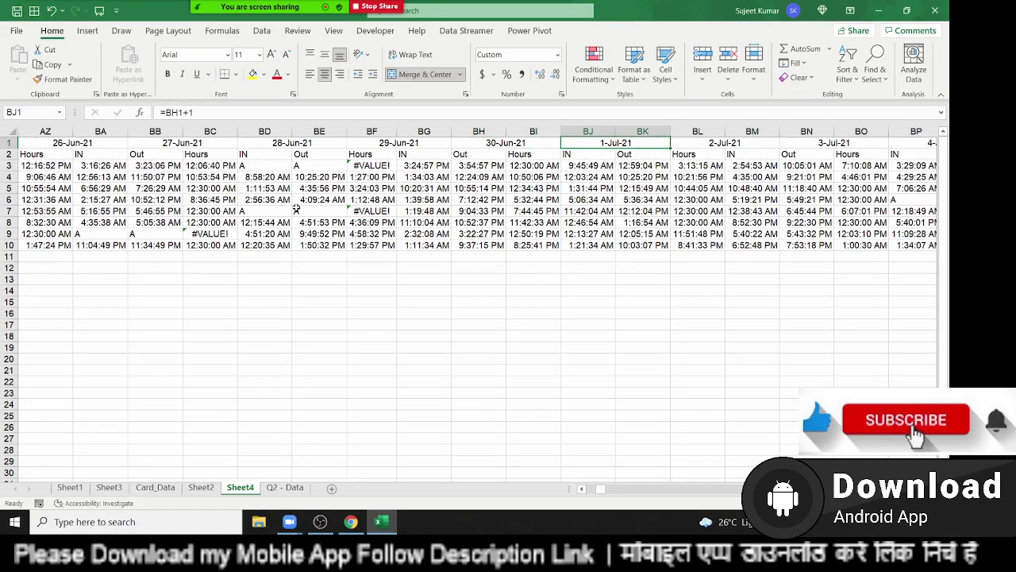
key(Left)
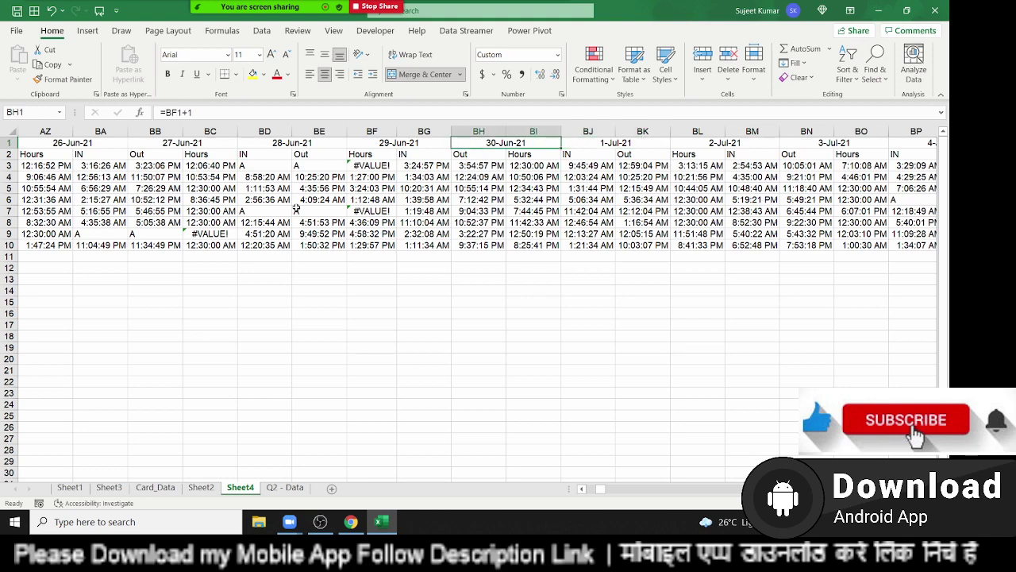
Inspect the time entries and Hours formulas in row 3 under 1-Jul-21.
key(Right)
key(Down)
key(Down)
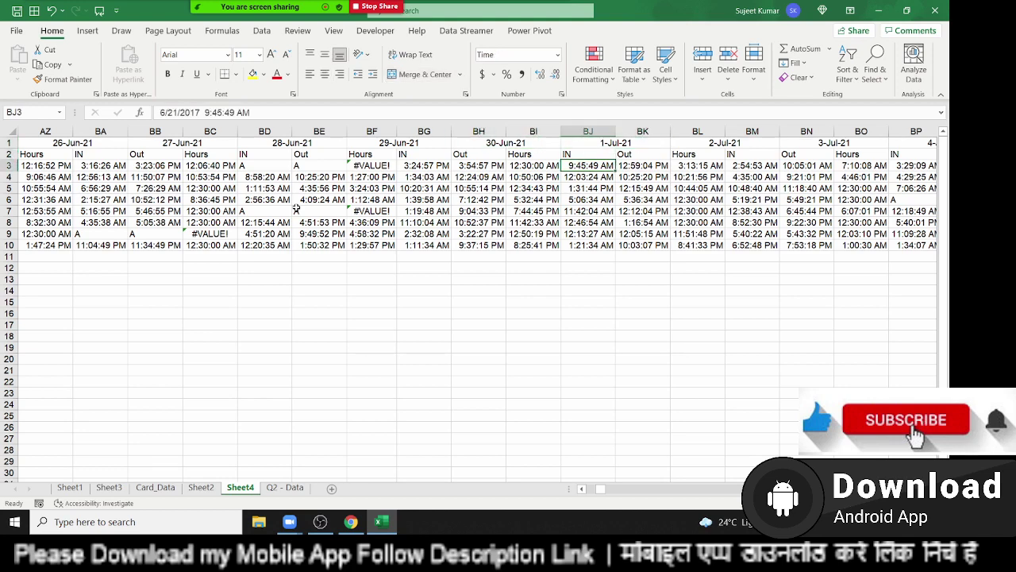
key(Right)
key(Right)
key(Right)
key(Right)
key(Right)
key(Right)
key(Right)
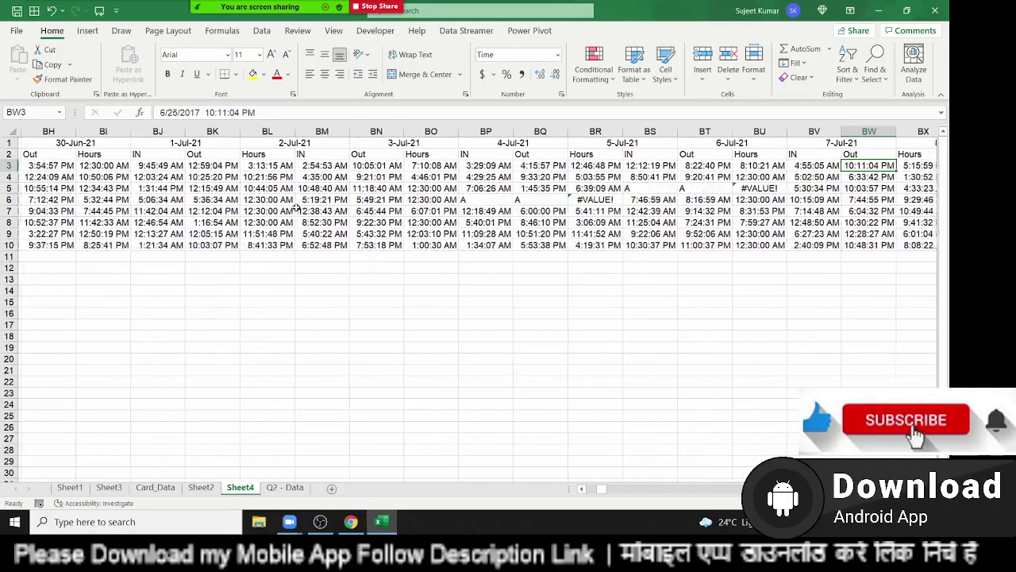
key(Right)
key(Right)
key(Right)
key(Right)
key(Right)
key(Right)
key(Right)
key(Right)
key(Right)
key(Left)
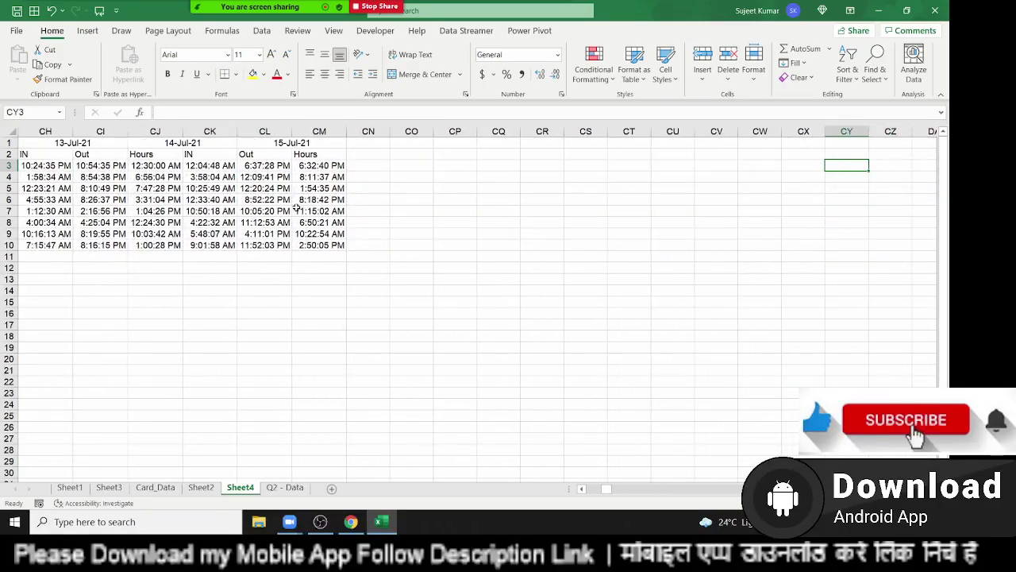
key(Left)
key(Left)
key(Left)
key(Left)
key(Left)
key(Left)
key(Left)
key(Left)
key(Left)
key(Left)
key(Left)
key(Left)
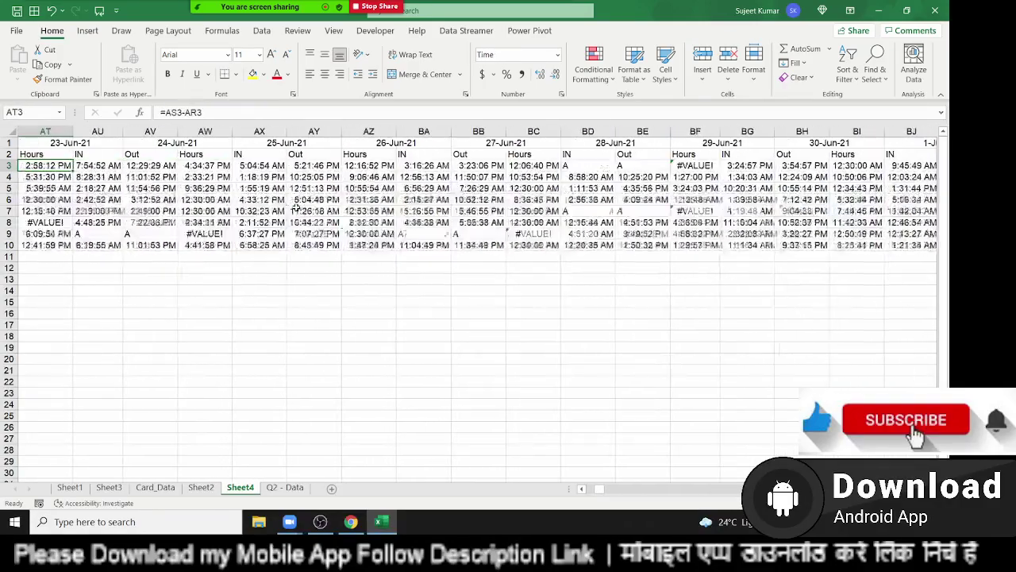
key(Left)
key(Left)
key(Left)
key(Left)
key(Left)
key(Left)
key(Left)
key(Left)
key(Left)
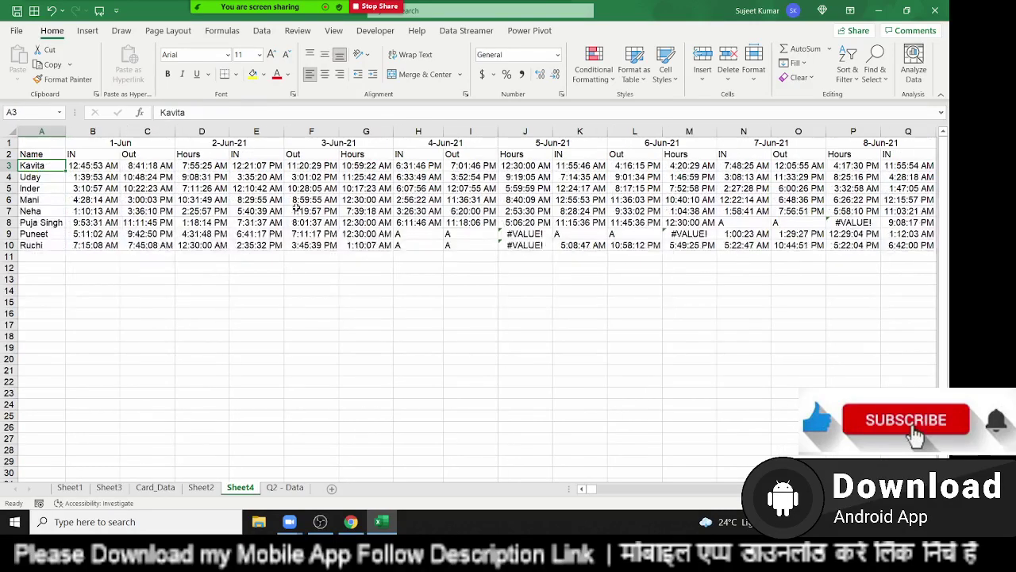
Unmerge and clear the old June date headers from row 1.
key(Up)
key(Up)
key(shift+Right)
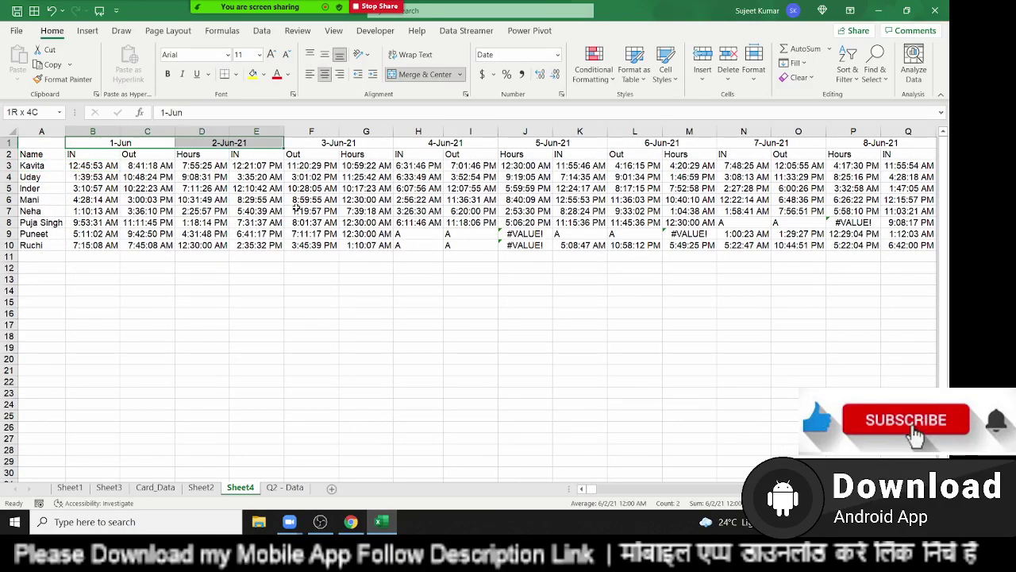
click(14, 142)
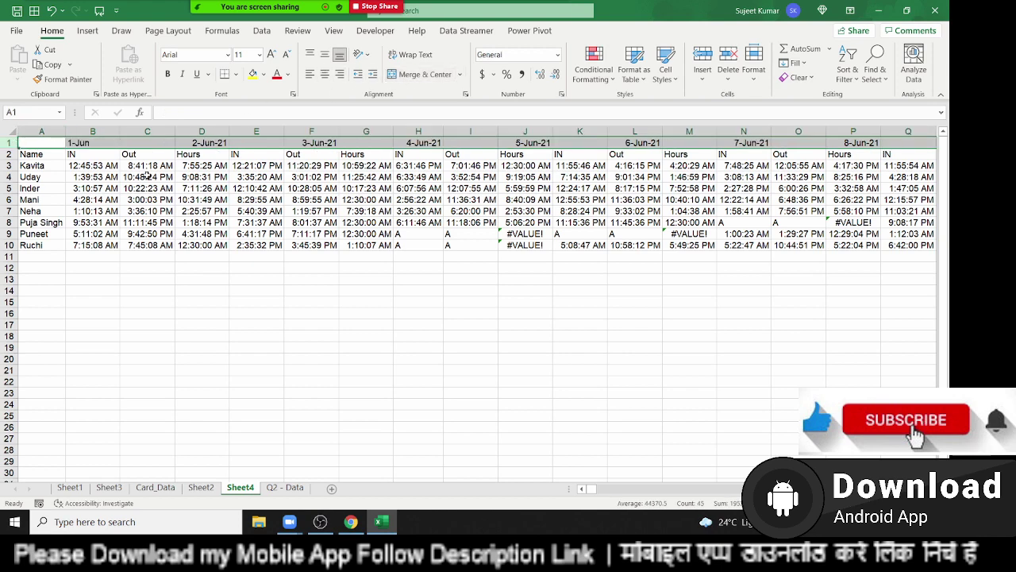
key(ctrl+z)
drag(85, 141, 151, 138)
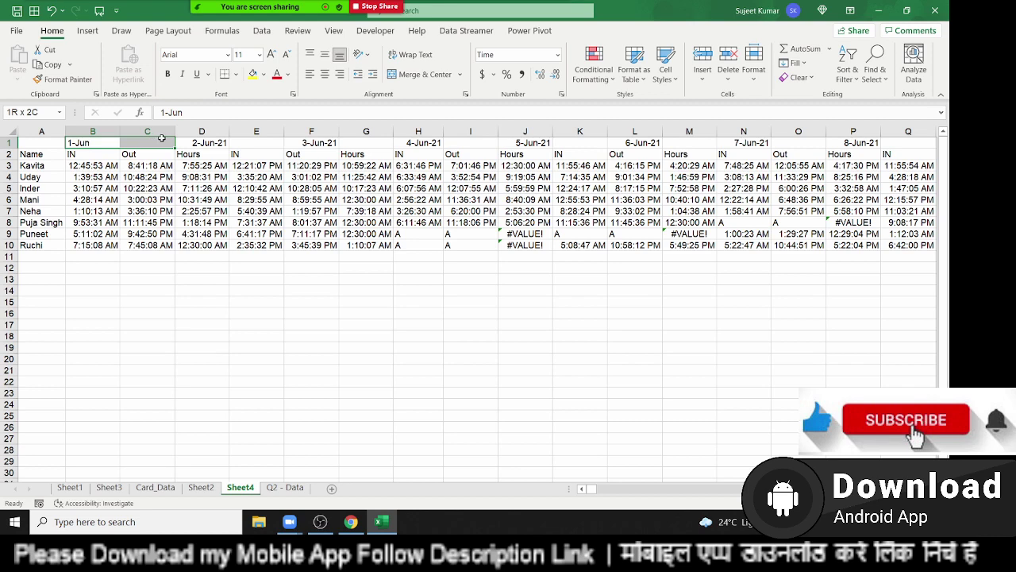
click(9, 142)
key(Delete)
Enter 1/1/21 in B1 as a date and merge it across B1:D1.
click(102, 141)
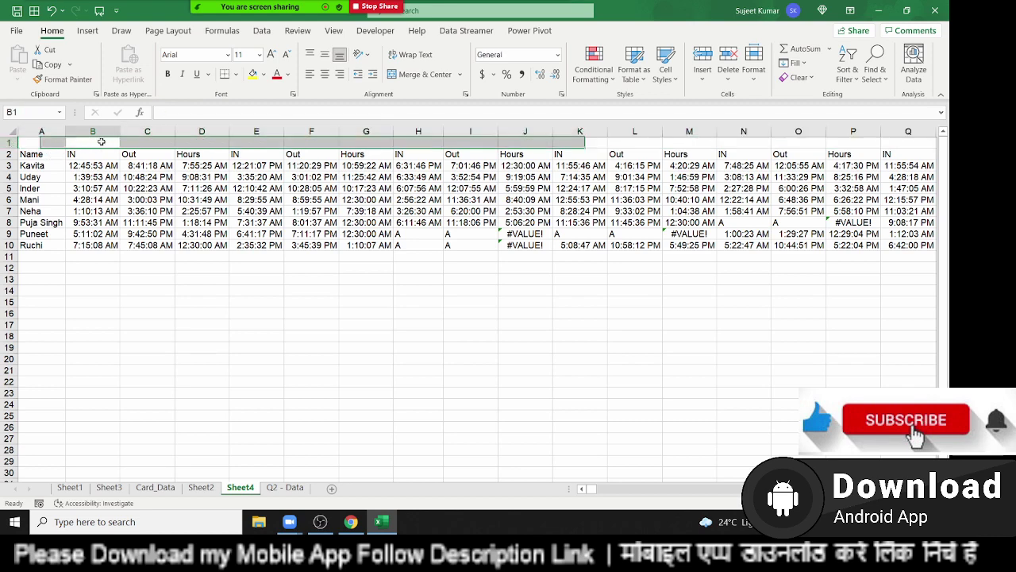
text(1/1/21)
key(Return)
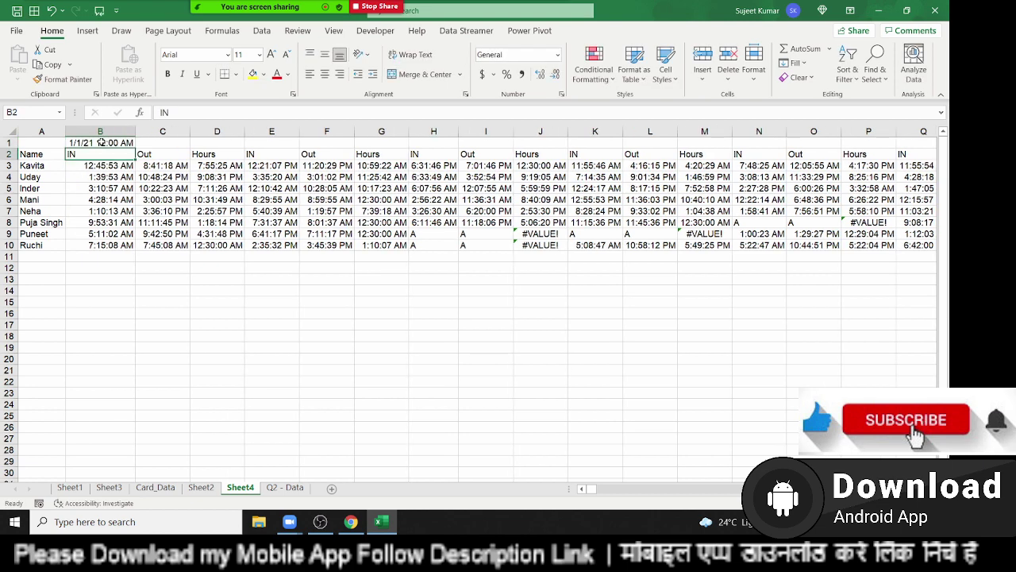
click(101, 142)
key(ctrl+shift+numbersign)
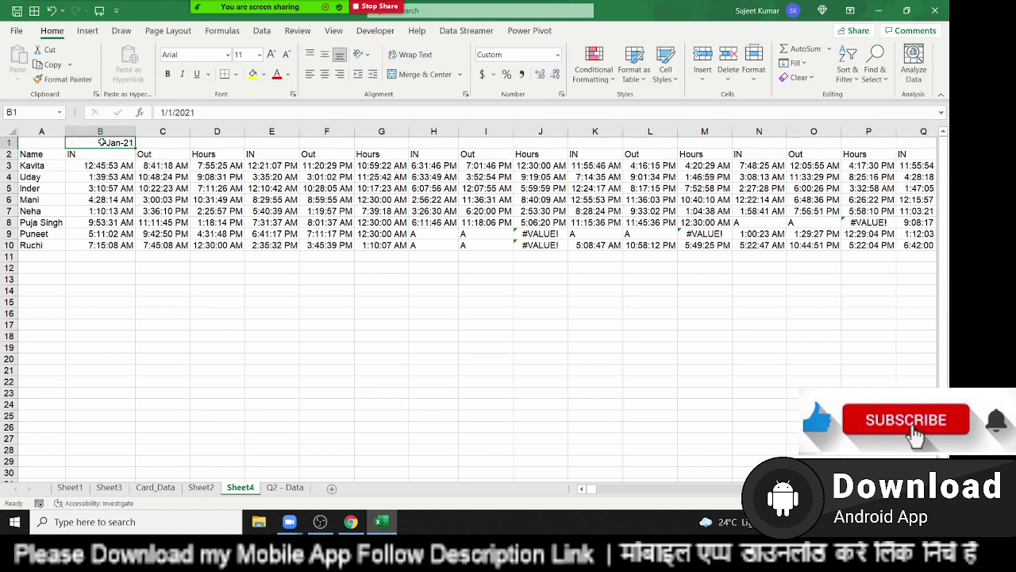
drag(87, 142, 216, 142)
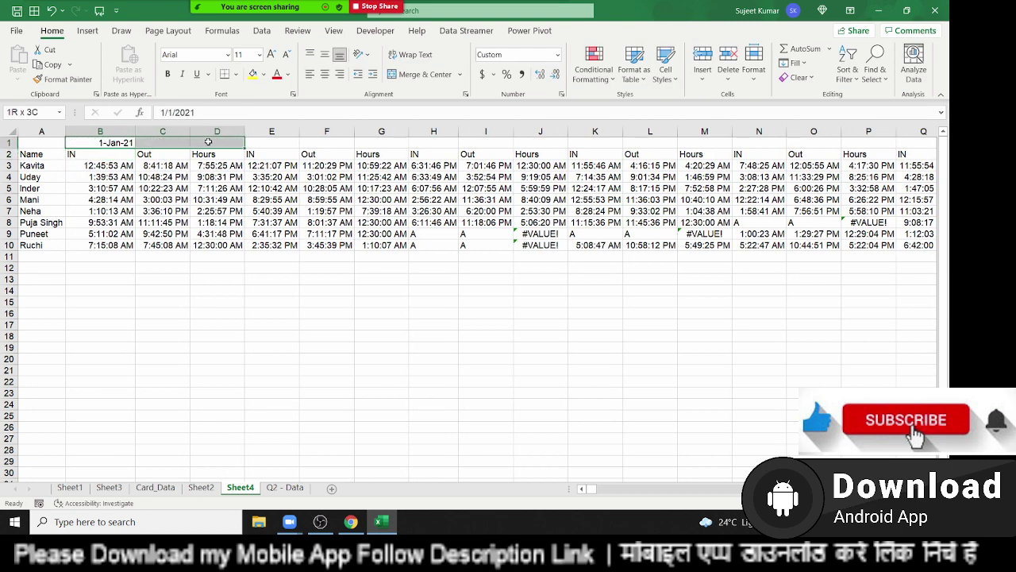
click(440, 76)
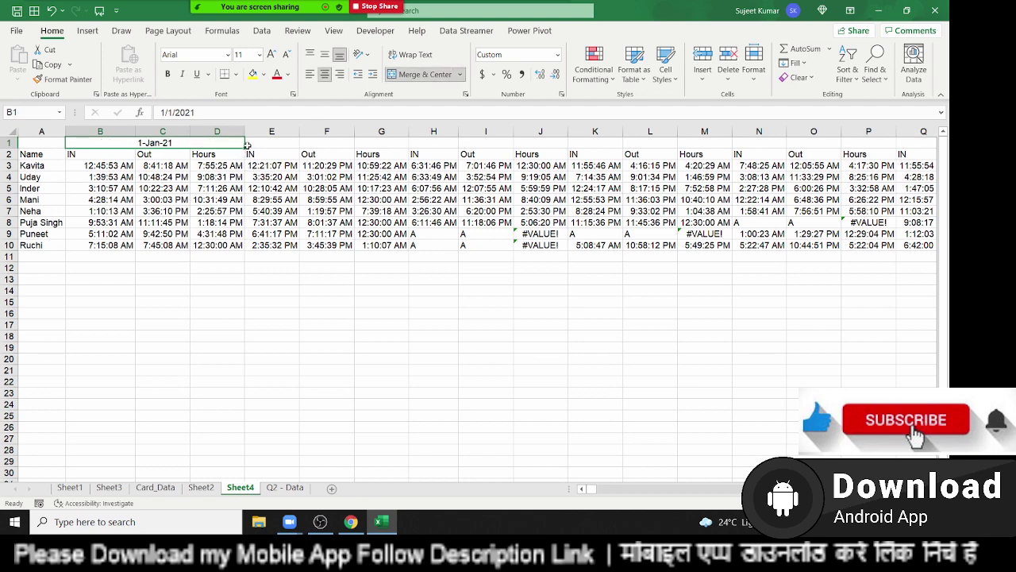
Fill the merged 1-Jan-21 header right to column CM, ending at 30-Jan-21.
scroll(247, 145, right, 3)
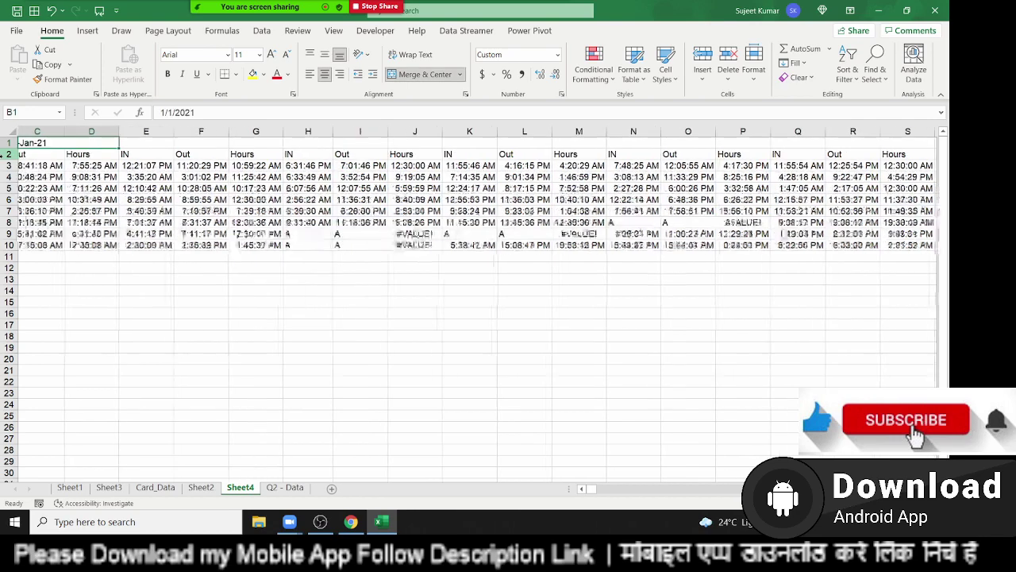
scroll(198, 147, left, 2)
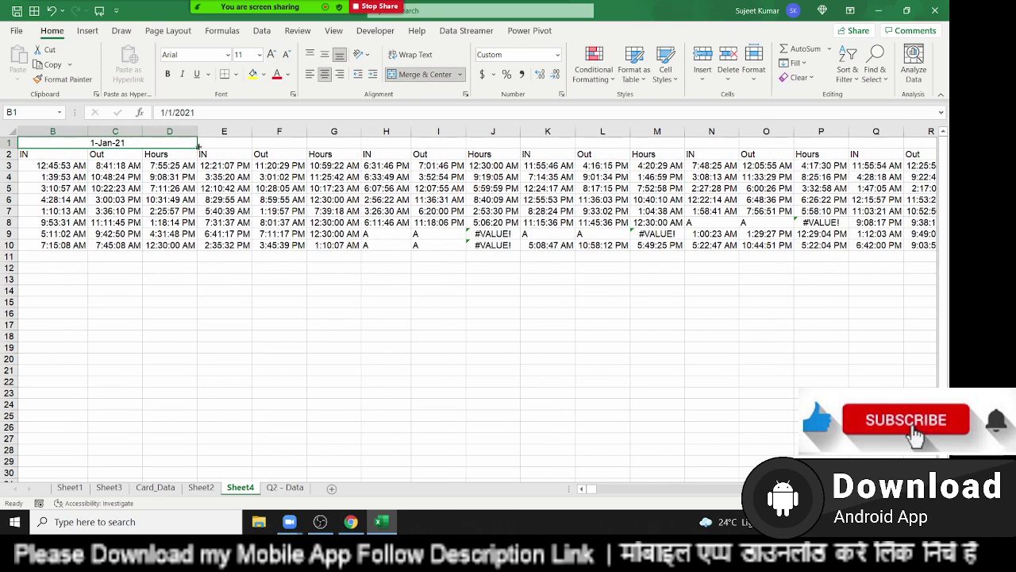
drag(198, 150, 949, 174)
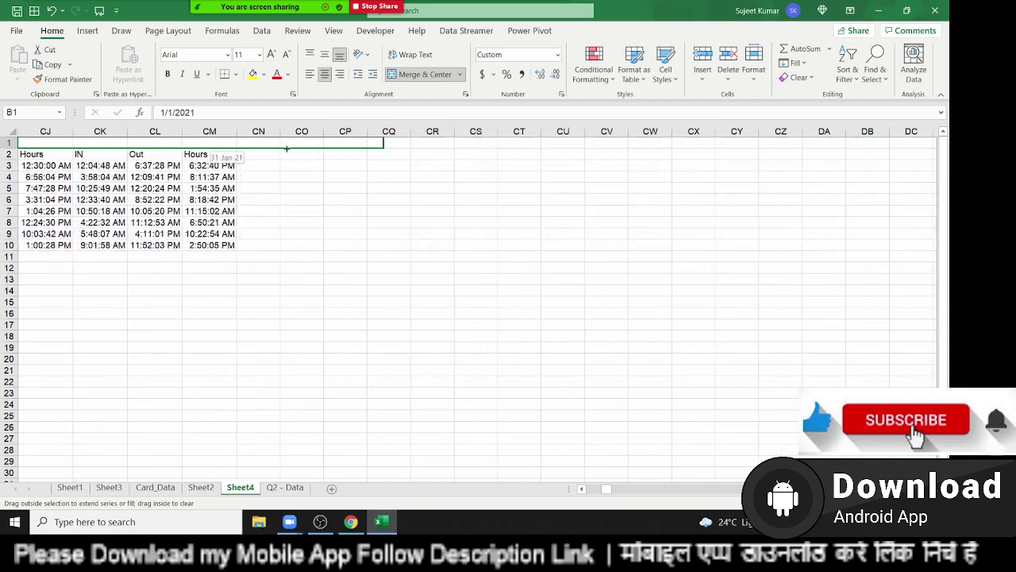
drag(949, 174, 210, 154)
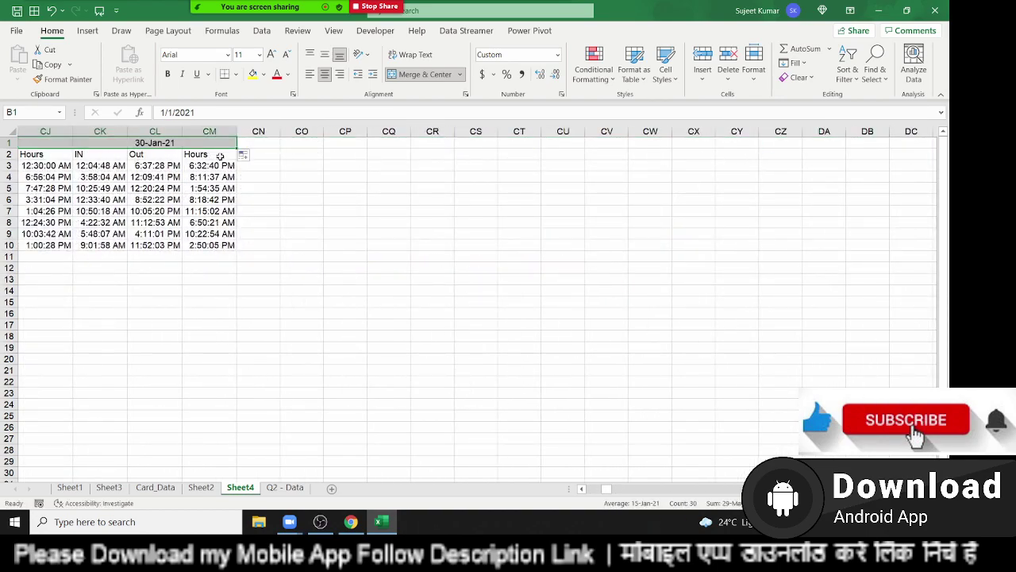
key(ctrl+Home)
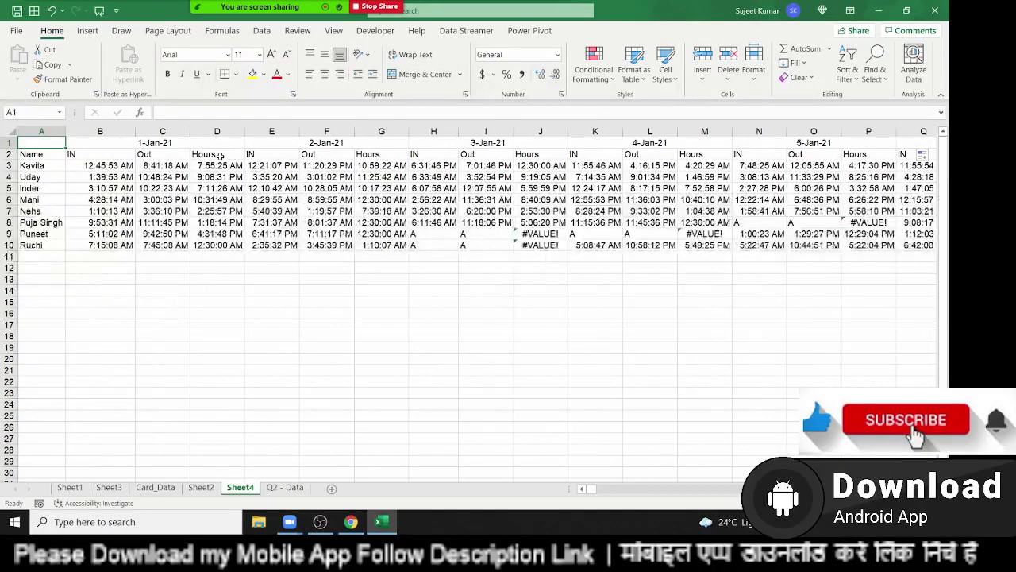
Select the header block B1:CM2, covering both the date and IN/Out/Hours rows.
key(Right)
key(Right)
key(Right)
key(Left)
key(Left)
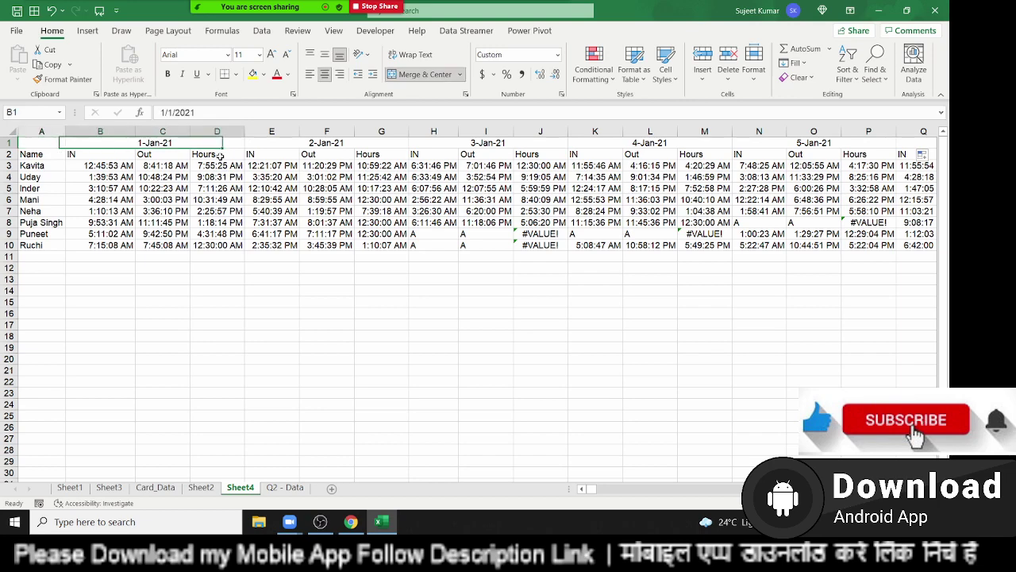
key(shift+Right)
key(shift+Left)
key(Left)
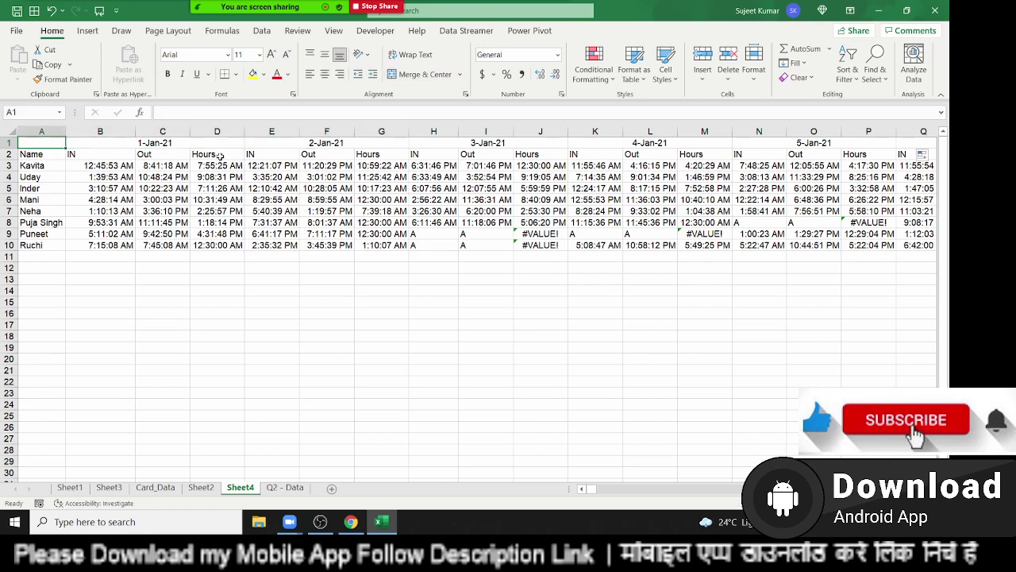
key(Down)
key(Right)
key(ctrl+shift+Right)
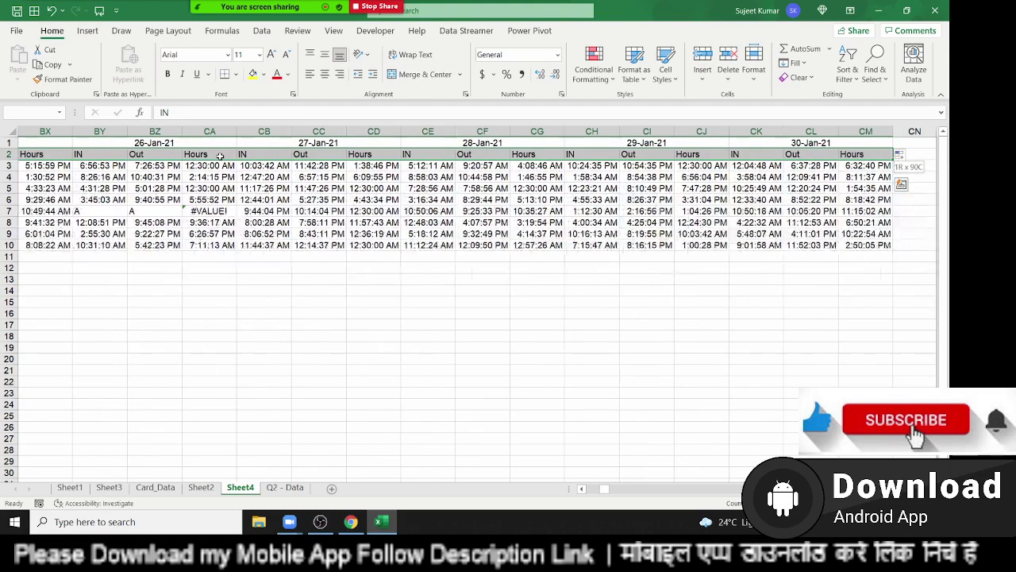
key(shift+Up)
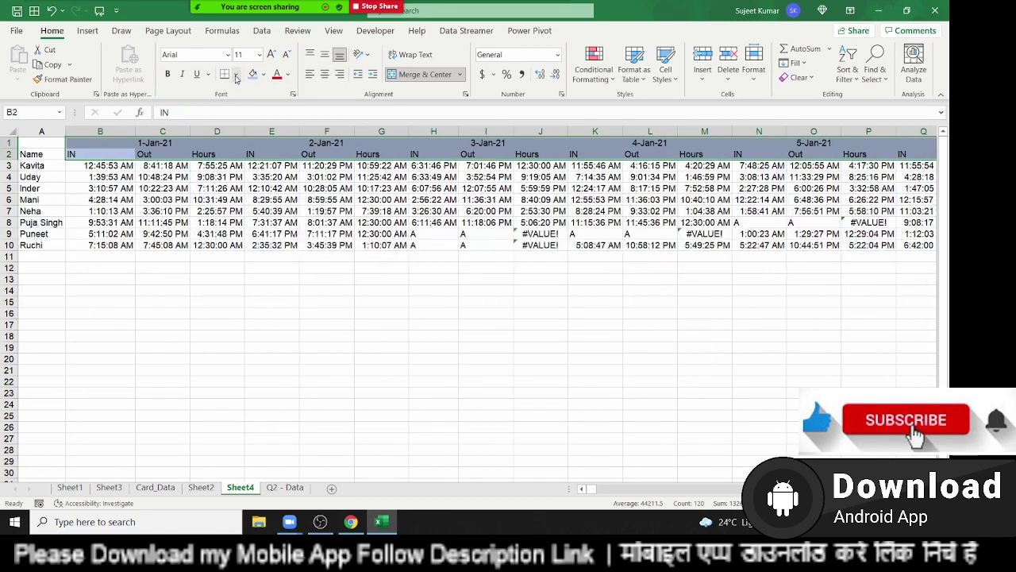
Apply All Borders to the selected header rows.
click(236, 74)
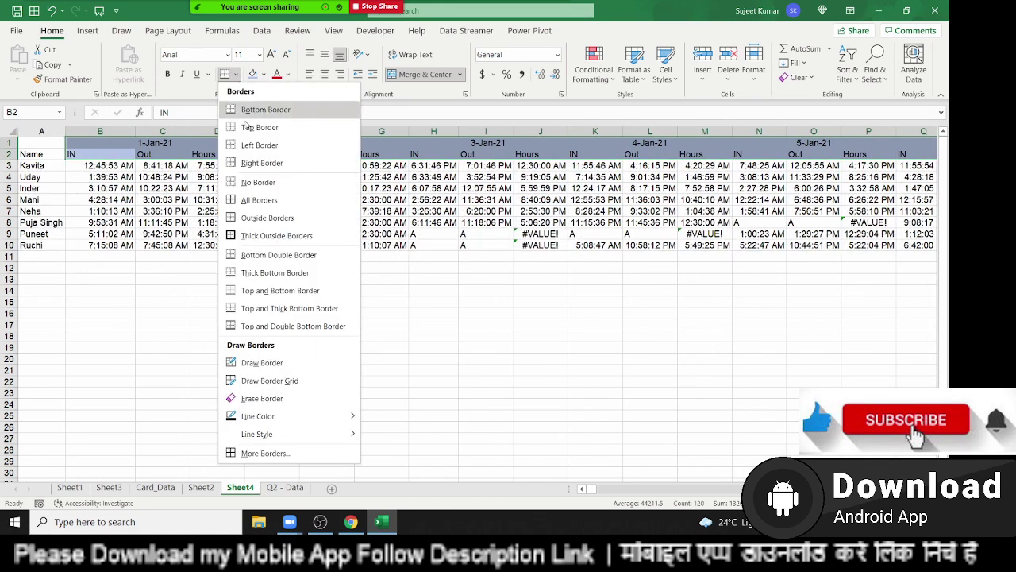
click(248, 200)
click(51, 154)
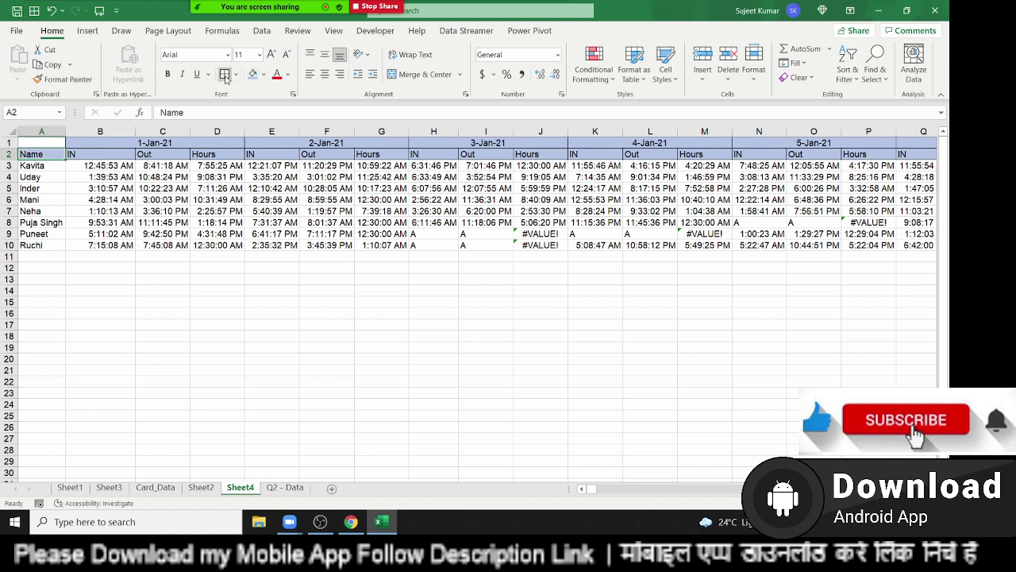
Apply All Borders to the names A3:A10 and the attendance data through CM10.
click(59, 210)
click(41, 166)
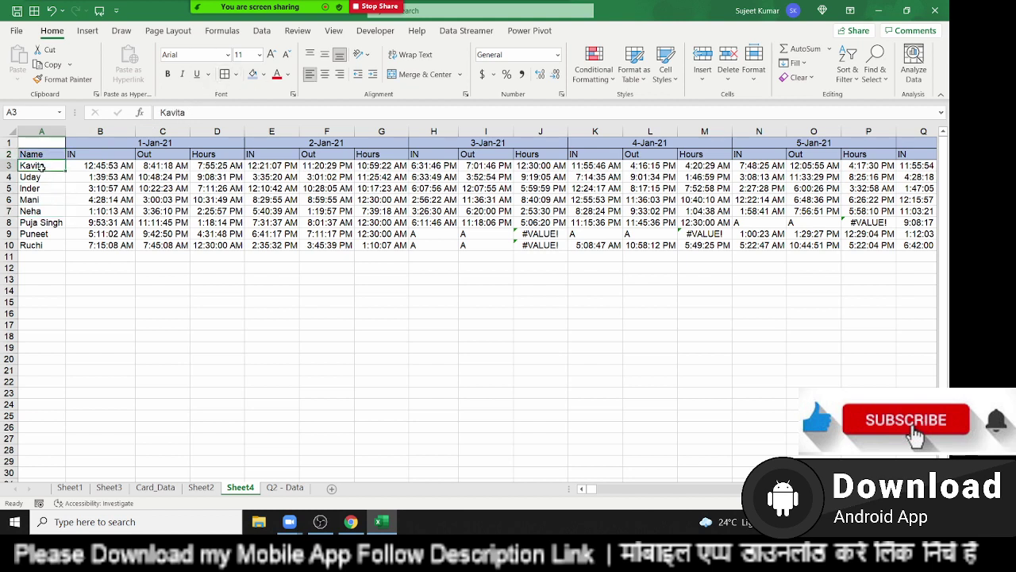
drag(42, 166, 41, 239)
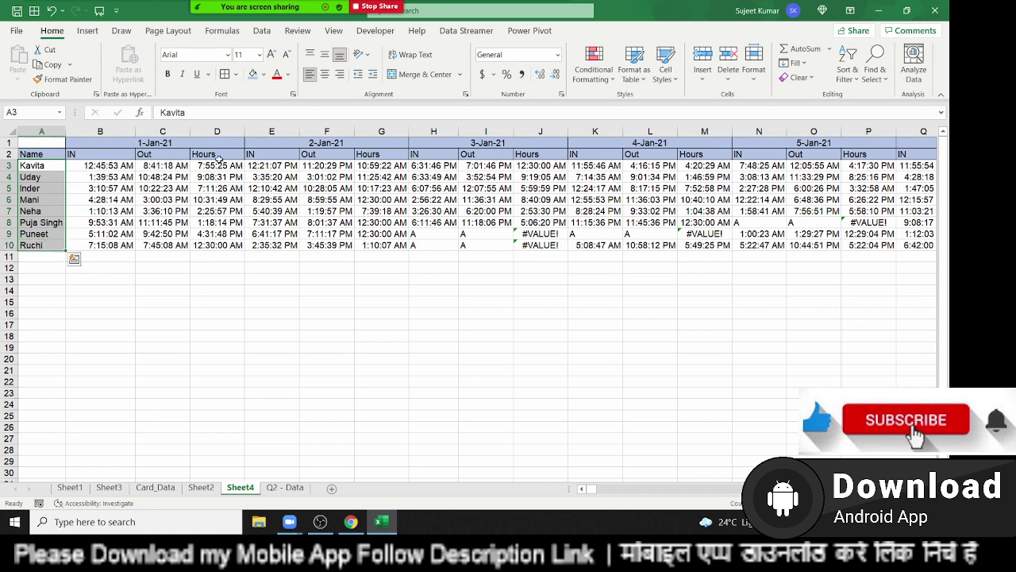
click(225, 75)
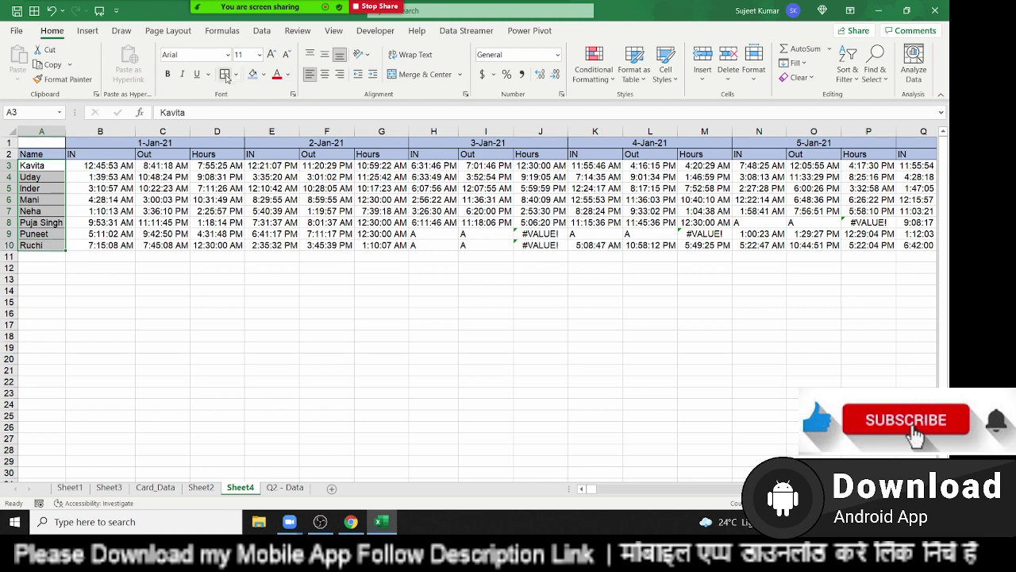
key(ctrl+shift+Right)
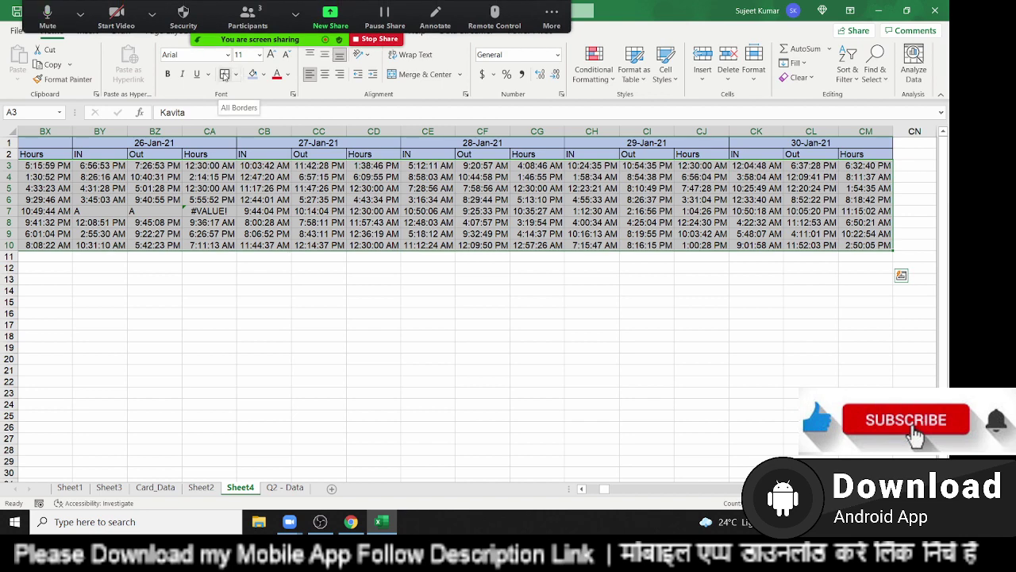
click(225, 74)
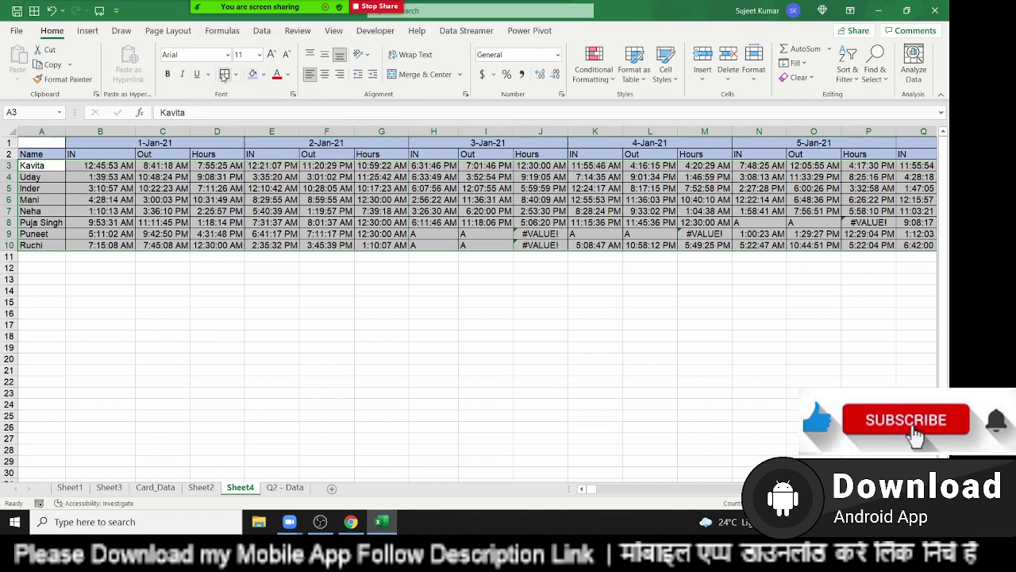
click(235, 75)
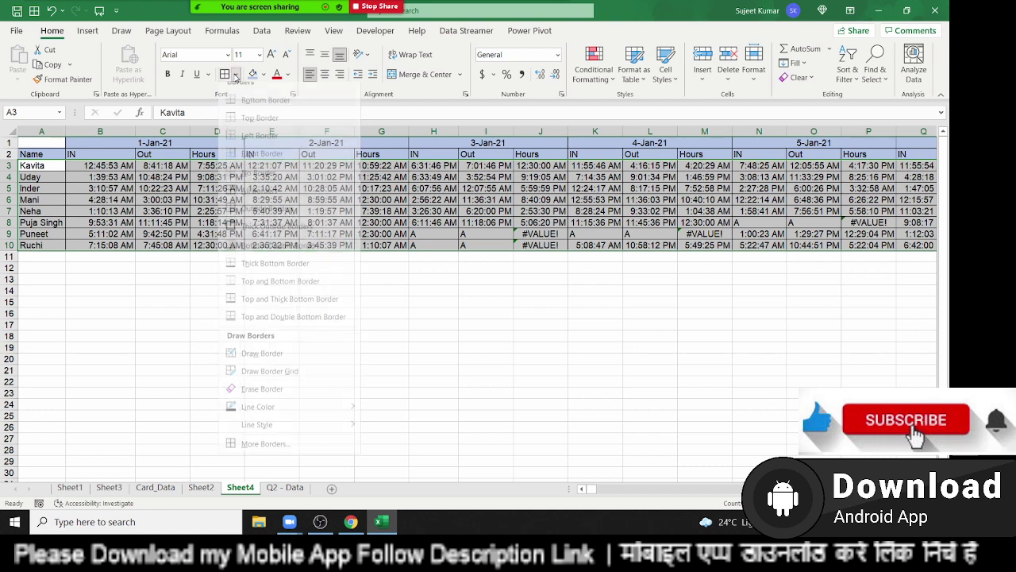
click(191, 157)
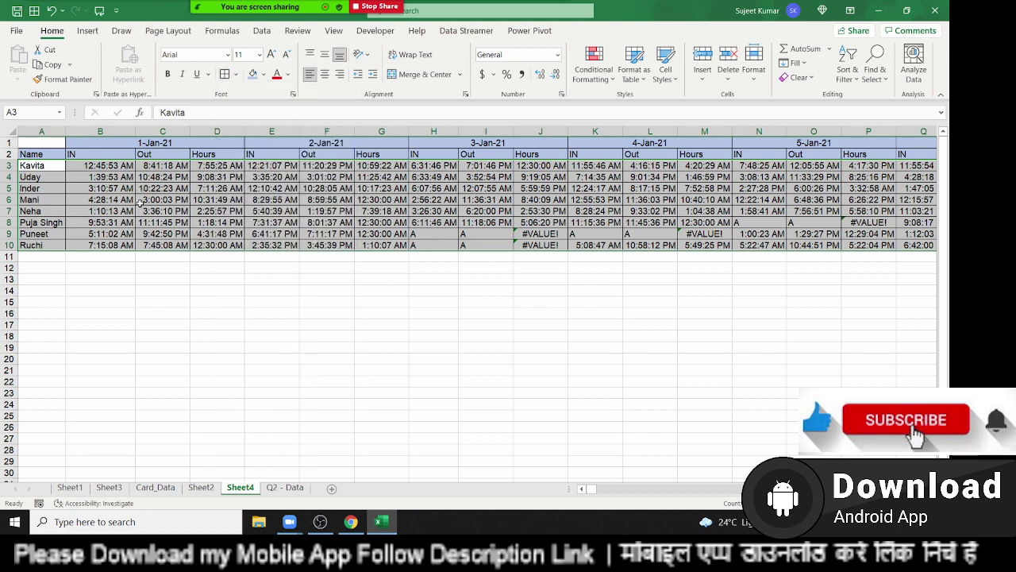
click(180, 306)
drag(321, 301, 433, 359)
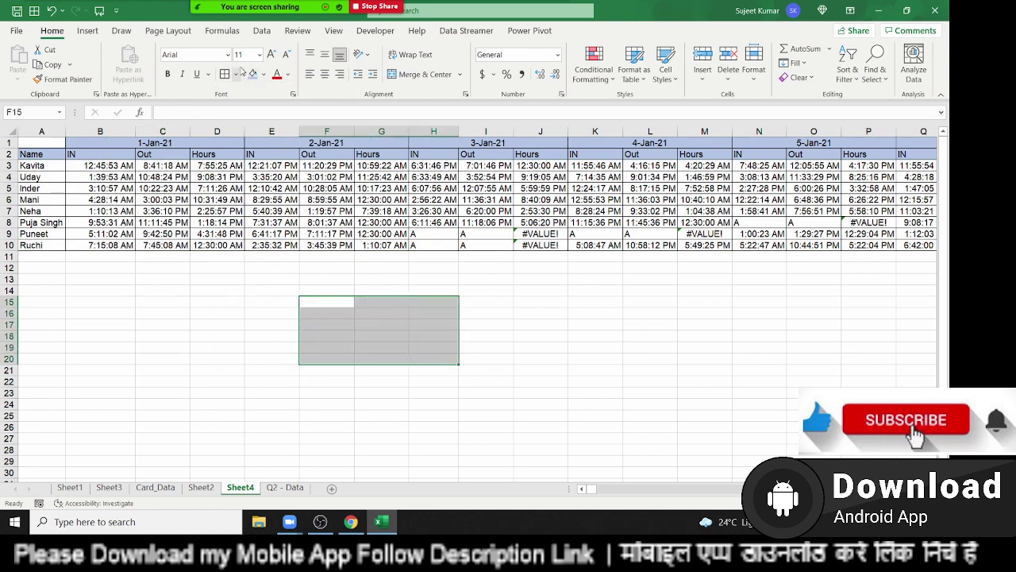
click(225, 74)
click(628, 332)
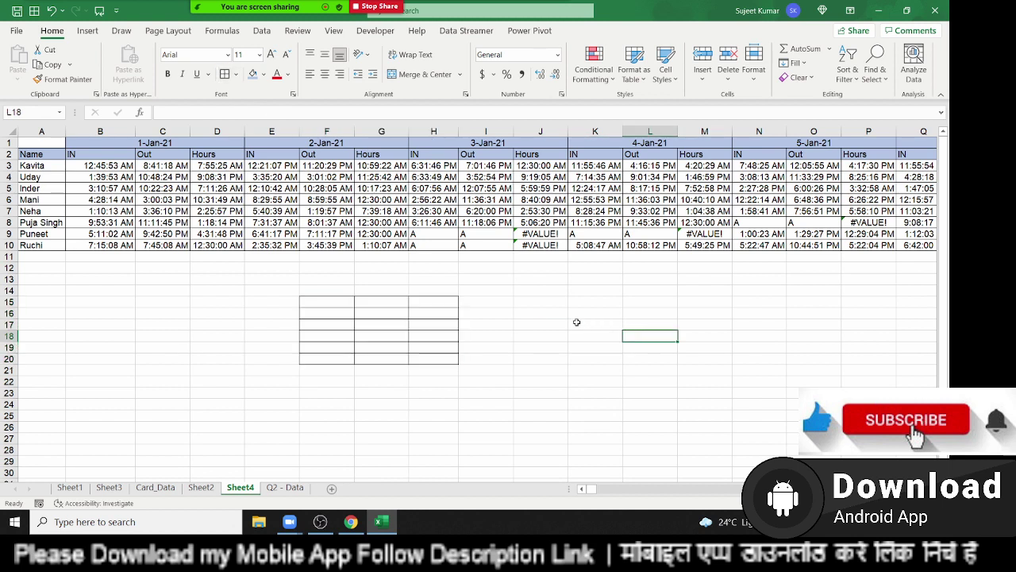
key(ctrl+z)
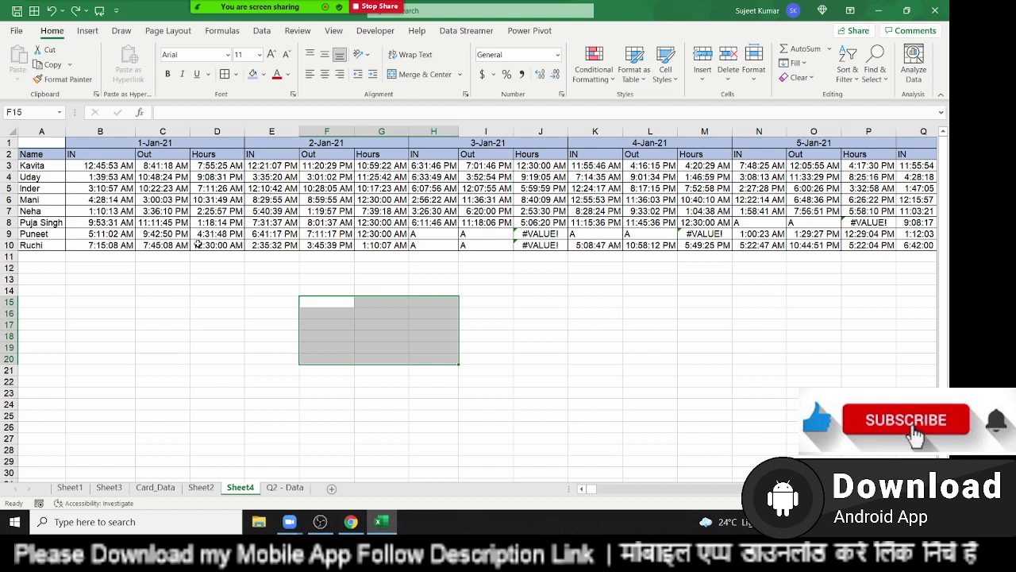
click(214, 269)
click(209, 199)
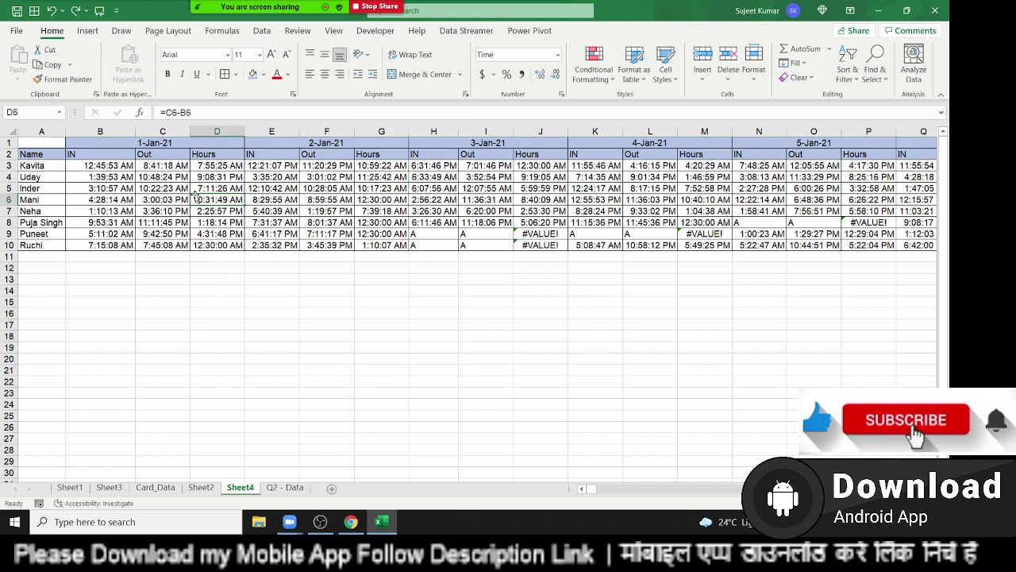